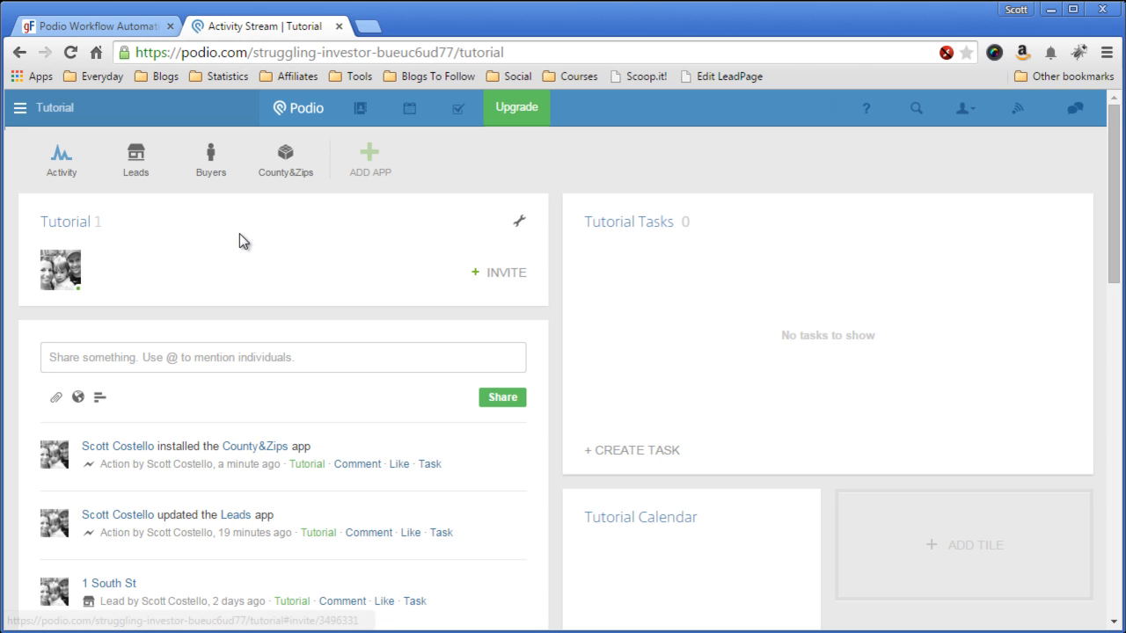
# Step: Open the County&Zips app and scroll through its county and zip records
pyautogui.click(284, 175)
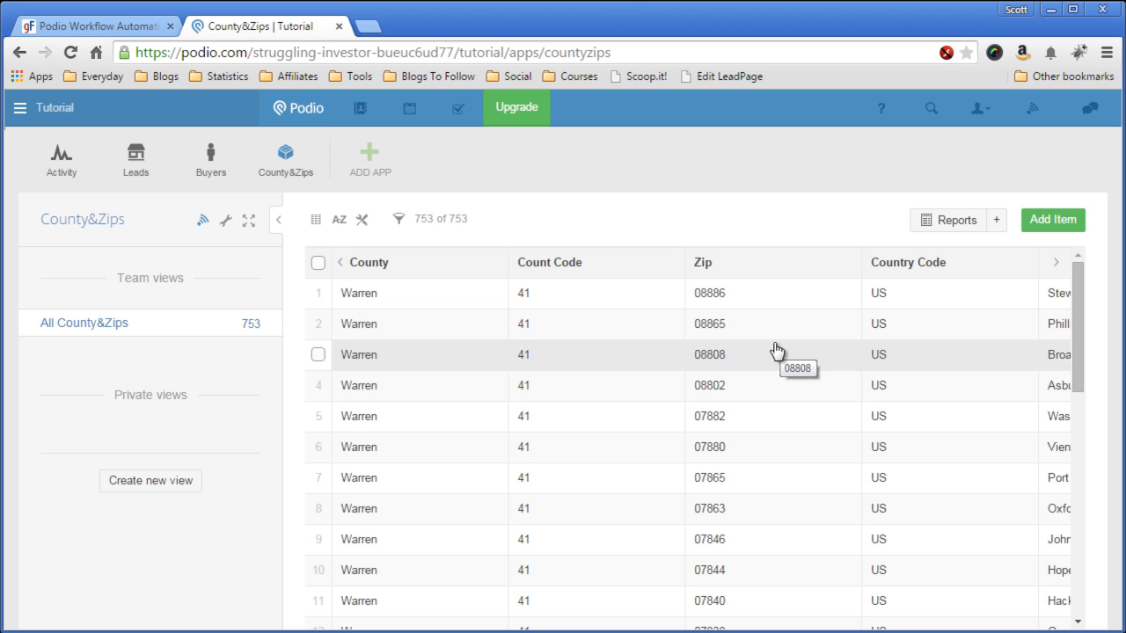
pyautogui.scroll(-2, 777, 352)
pyautogui.scroll(-2, 777, 351)
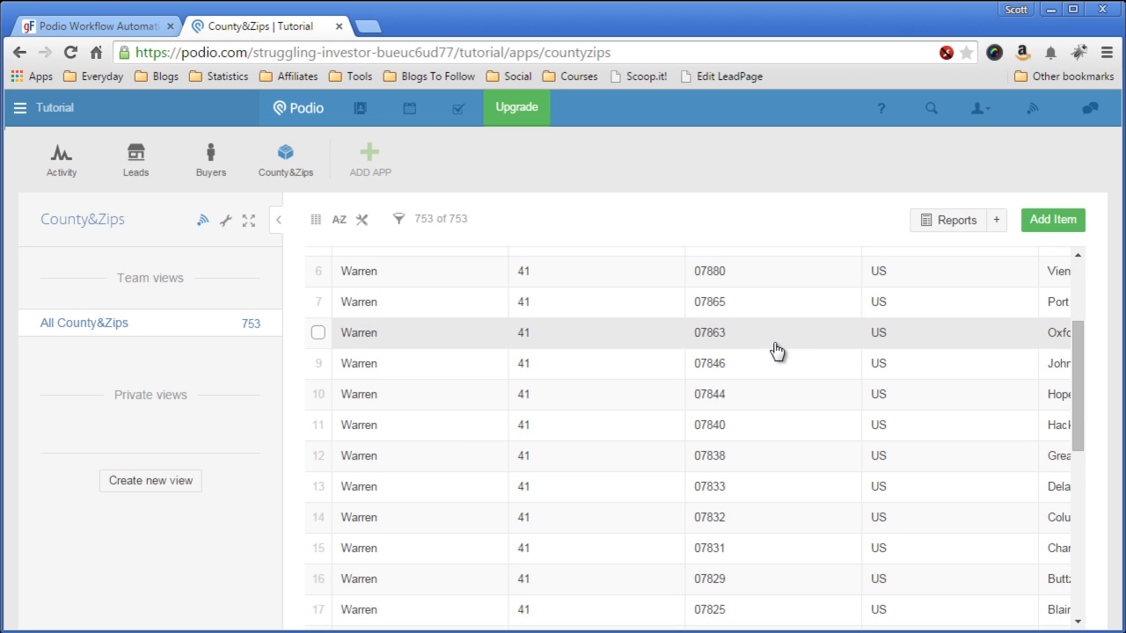
pyautogui.scroll(-4, 776, 351)
pyautogui.scroll(-2, 774, 352)
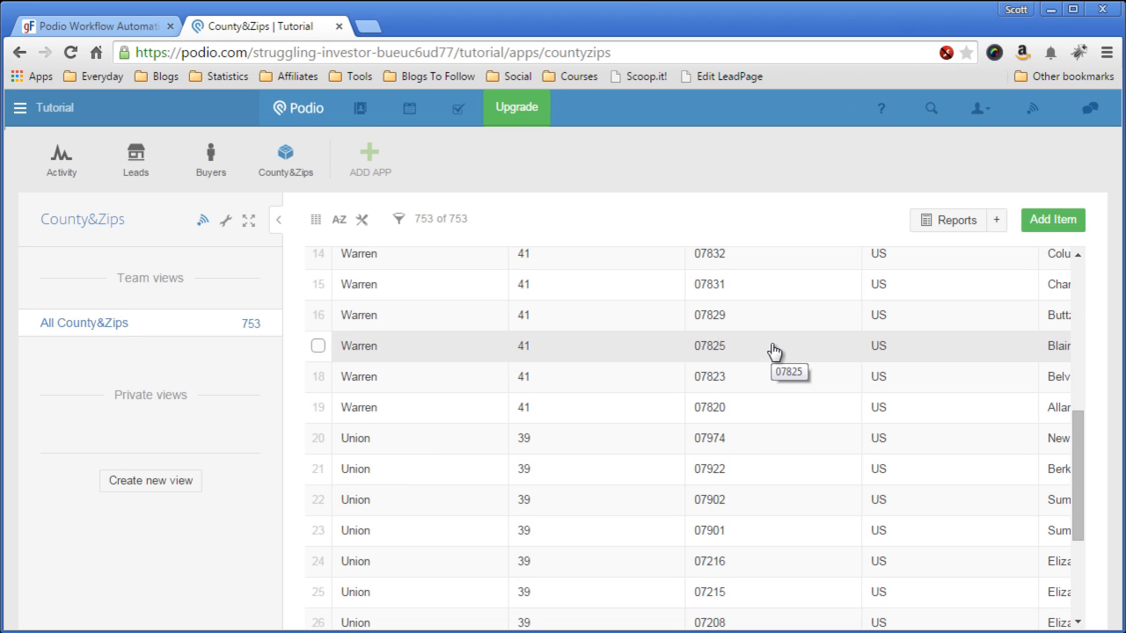
pyautogui.scroll(8, 774, 351)
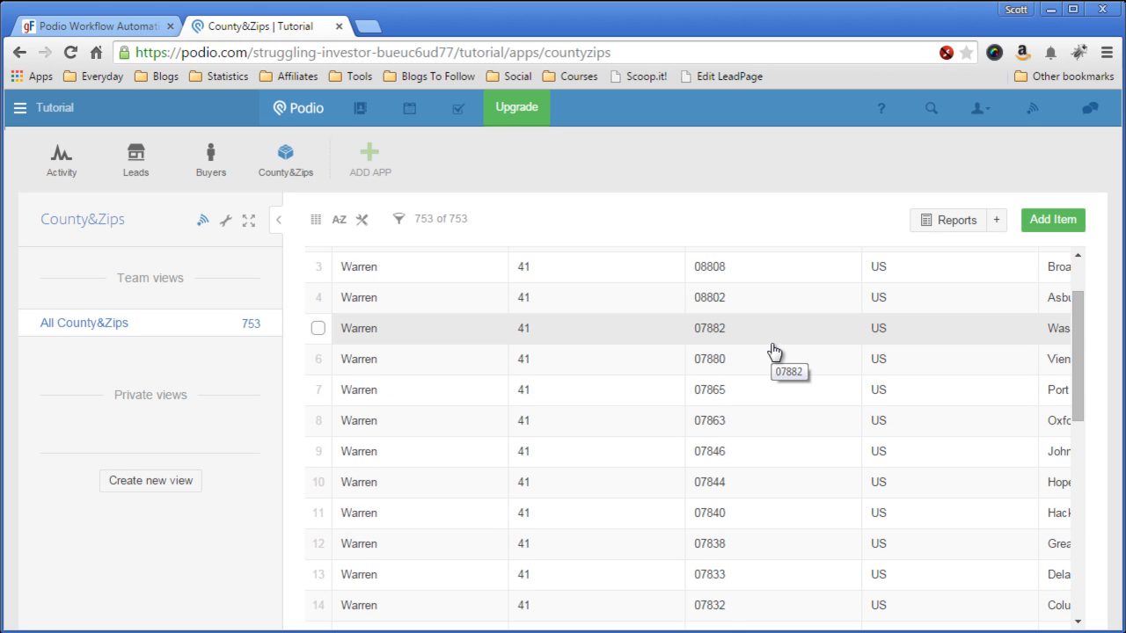
pyautogui.scroll(2, 771, 339)
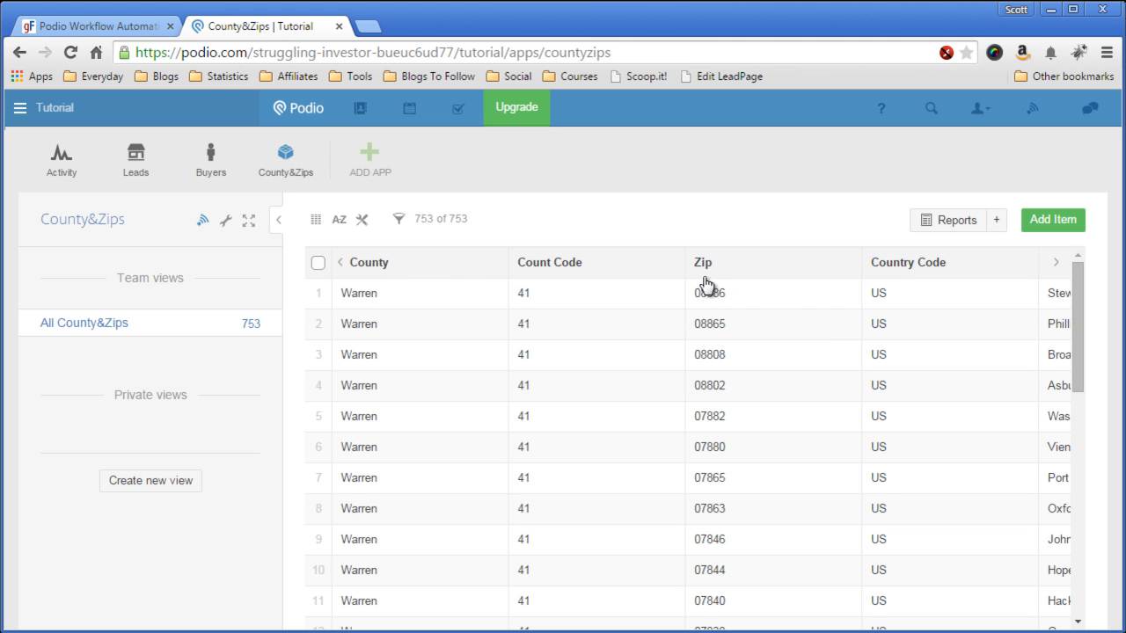
# Step: Shift the table to show the City and State columns, then back to County
pyautogui.click(1056, 263)
pyautogui.click(1059, 263)
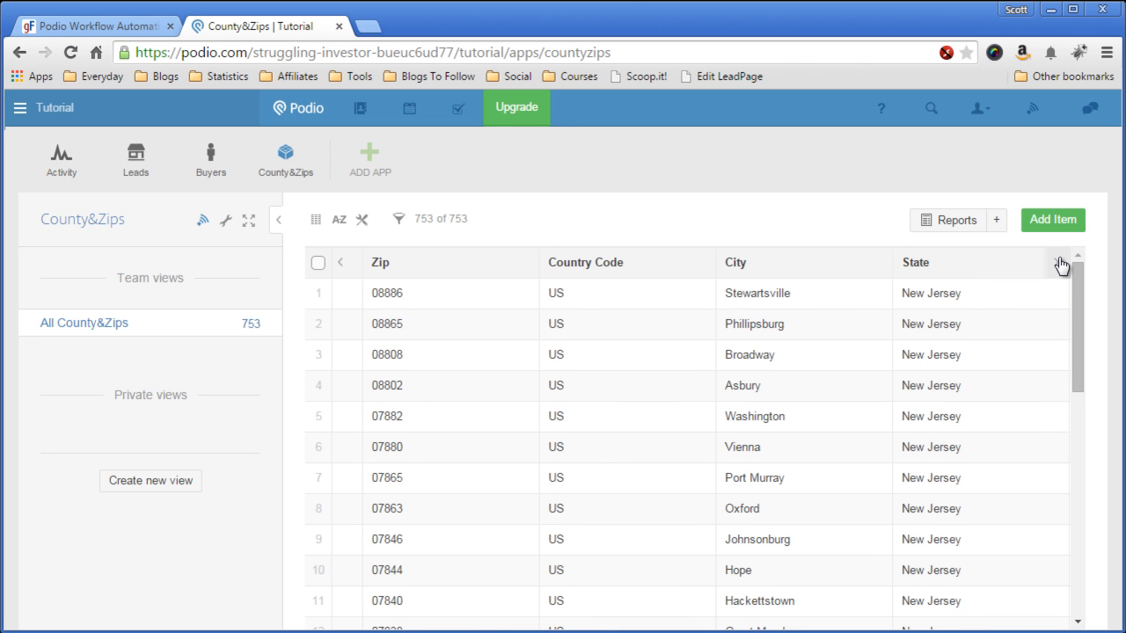
pyautogui.click(343, 264)
pyautogui.click(343, 263)
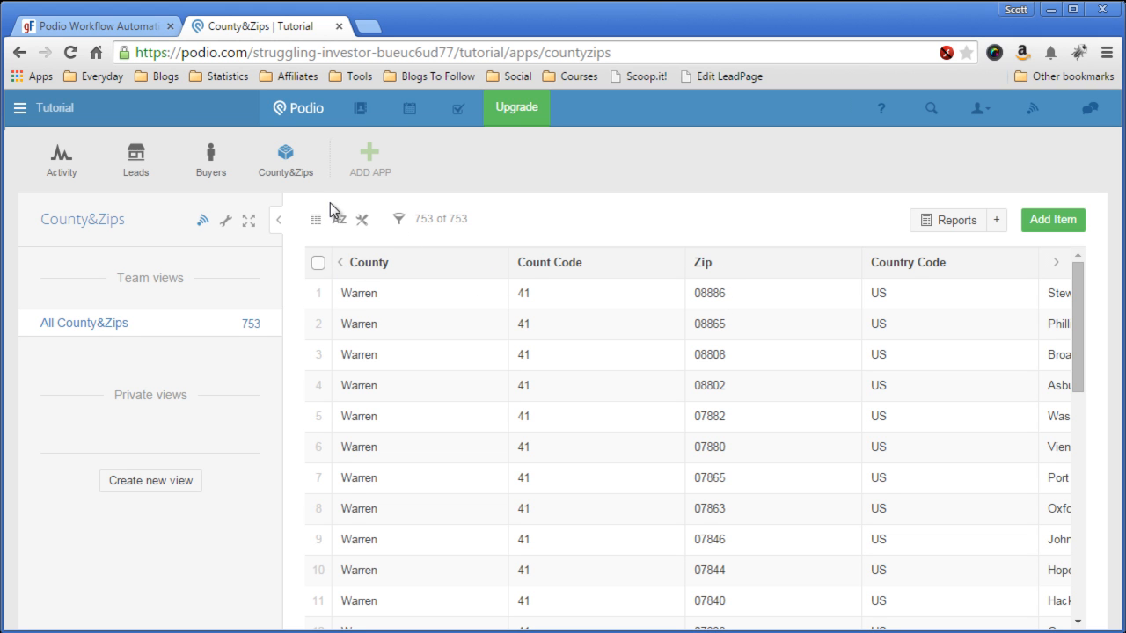
# Step: Open the Buyers app's template for modification
pyautogui.click(211, 165)
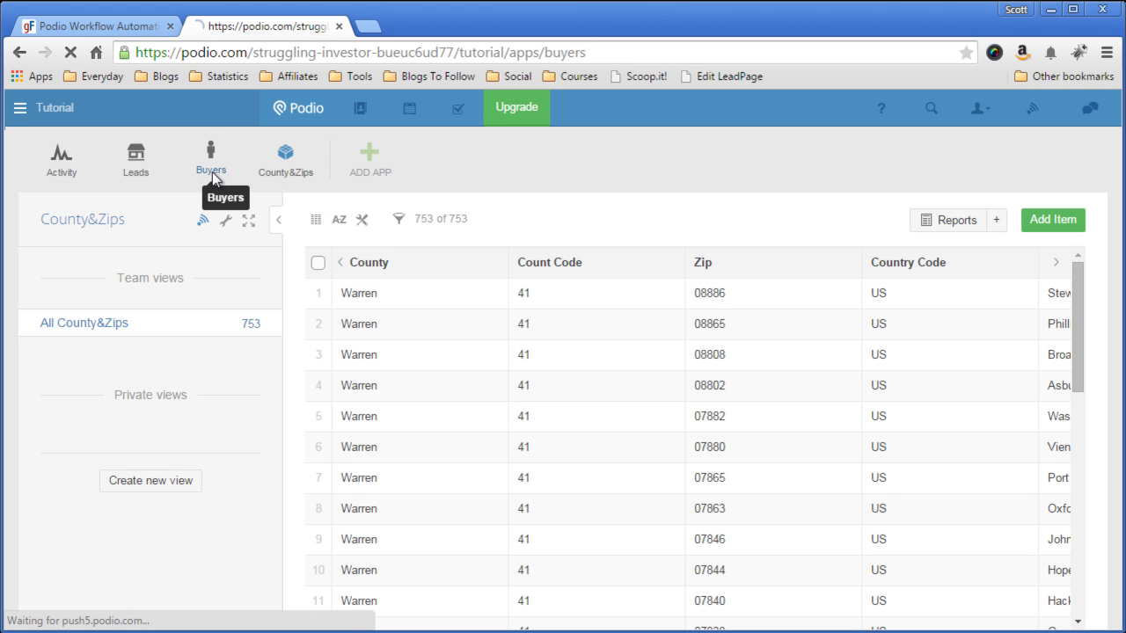
pyautogui.click(227, 221)
pyautogui.click(373, 369)
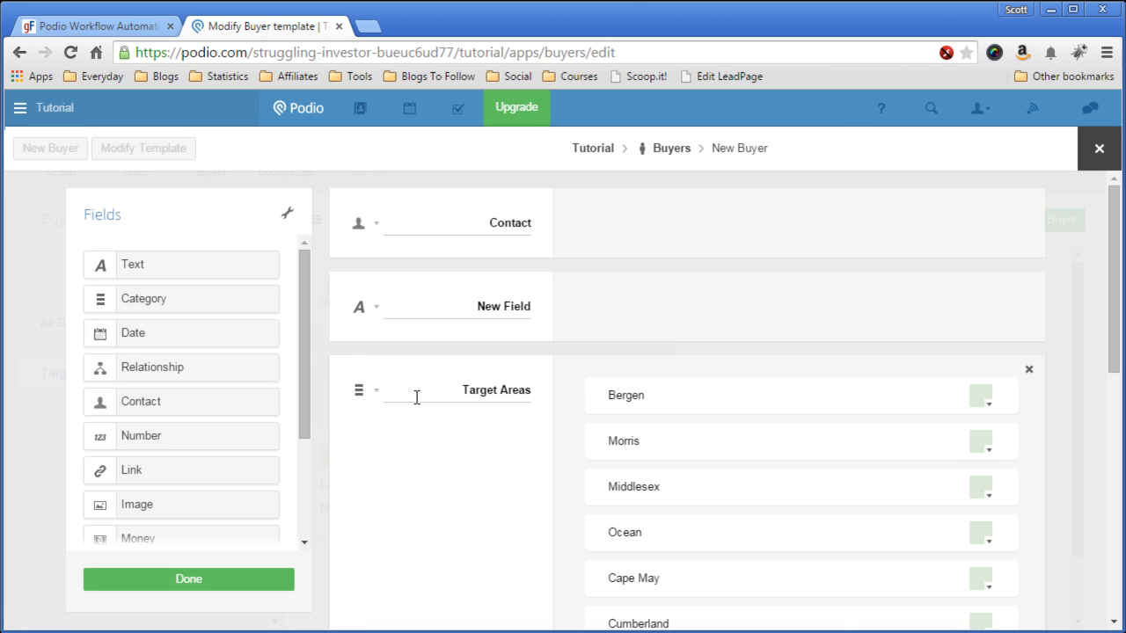
pyautogui.scroll(-1, 476, 425)
pyautogui.scroll(1, 476, 425)
# Step: Add a single-line text field named Counties above Target Areas and save the template
pyautogui.moveTo(236, 262); pyautogui.dragTo(472, 372)
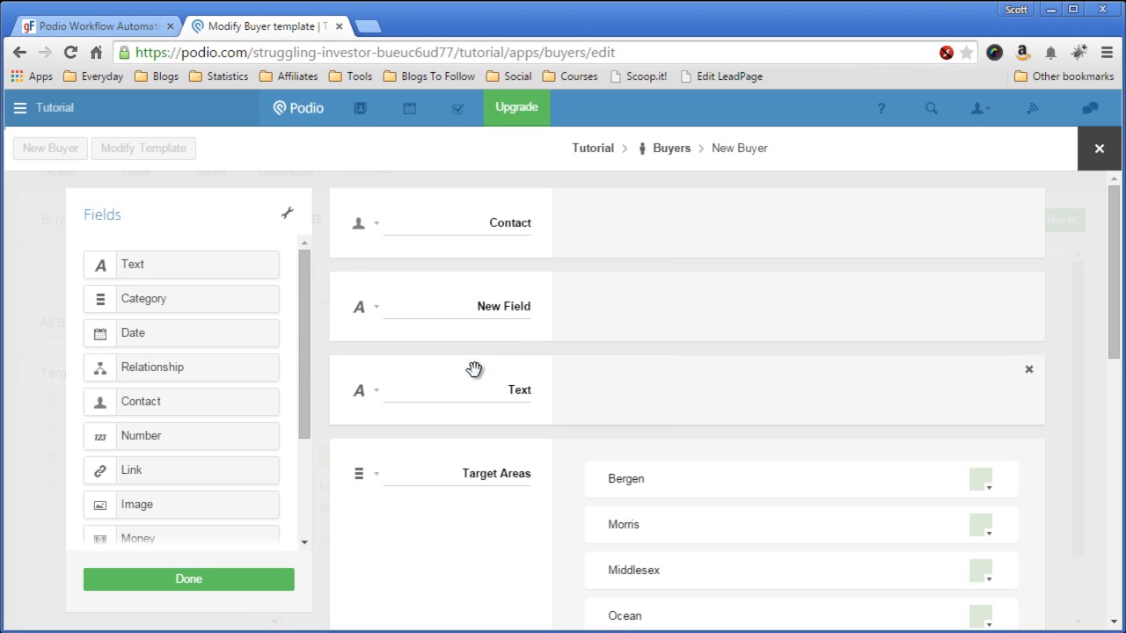
pyautogui.doubleClick(515, 389)
pyautogui.write('Counties')
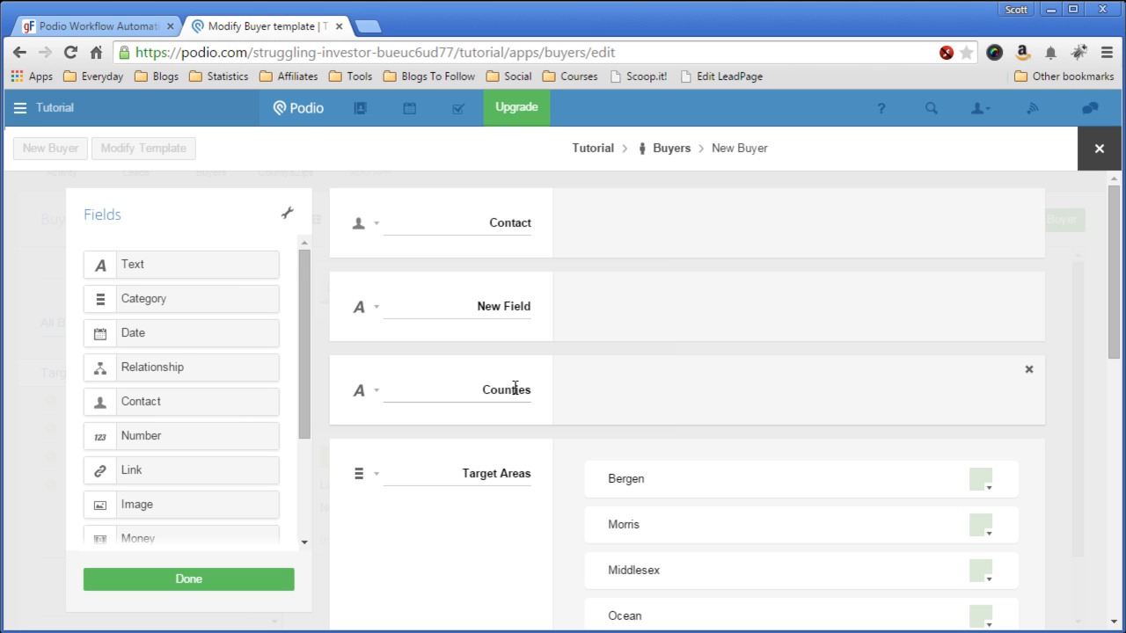
pyautogui.click(574, 430)
pyautogui.click(376, 392)
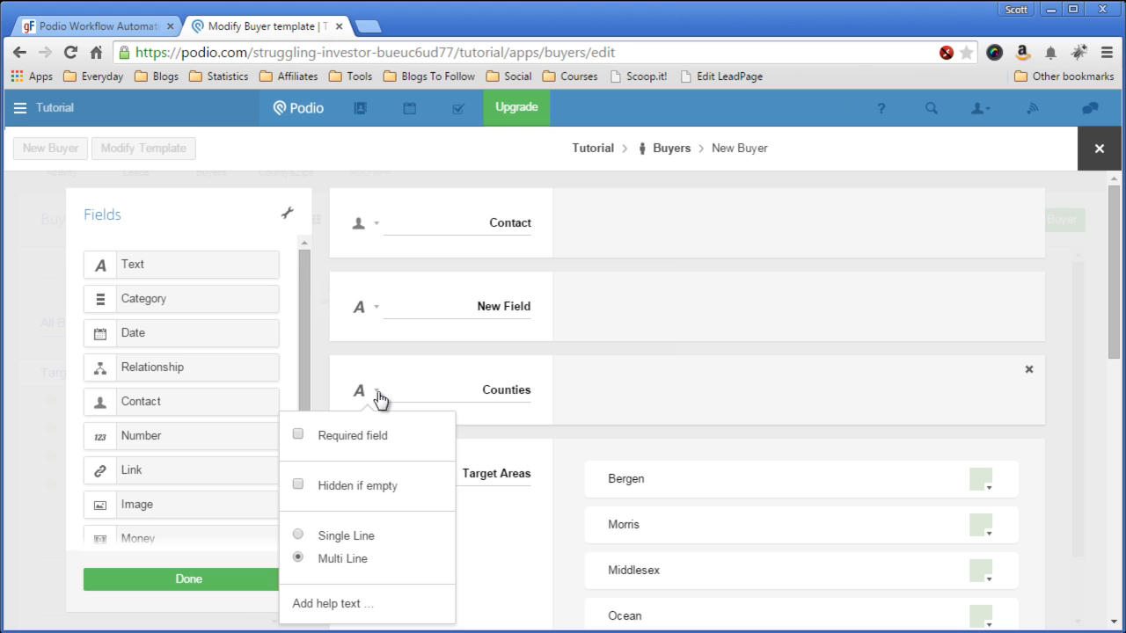
pyautogui.click(298, 534)
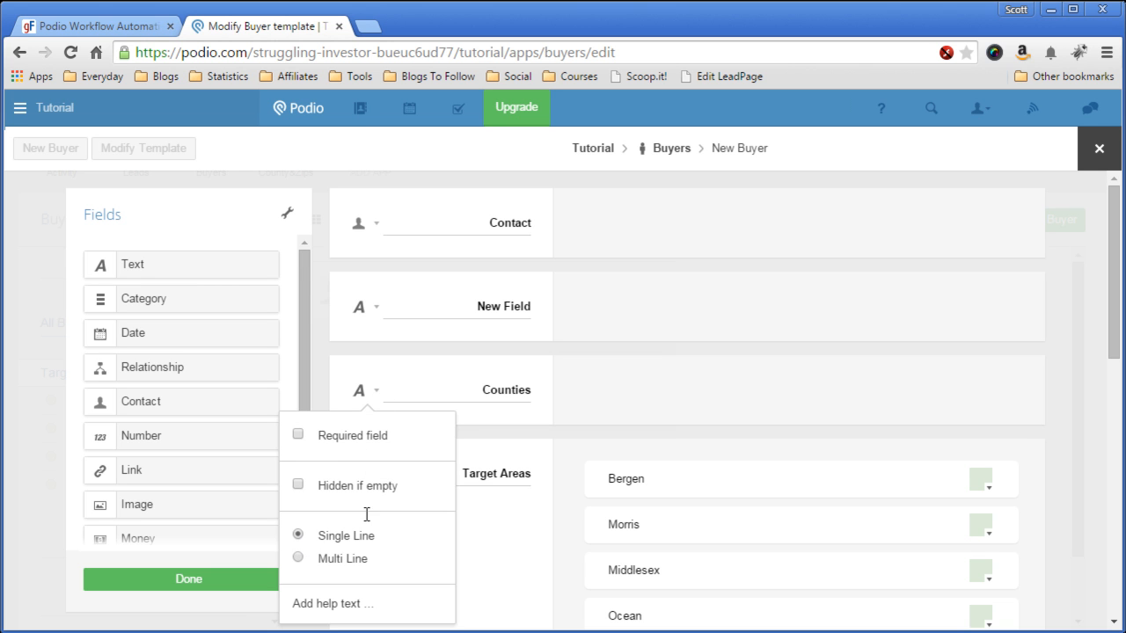
pyautogui.click(572, 435)
pyautogui.click(185, 582)
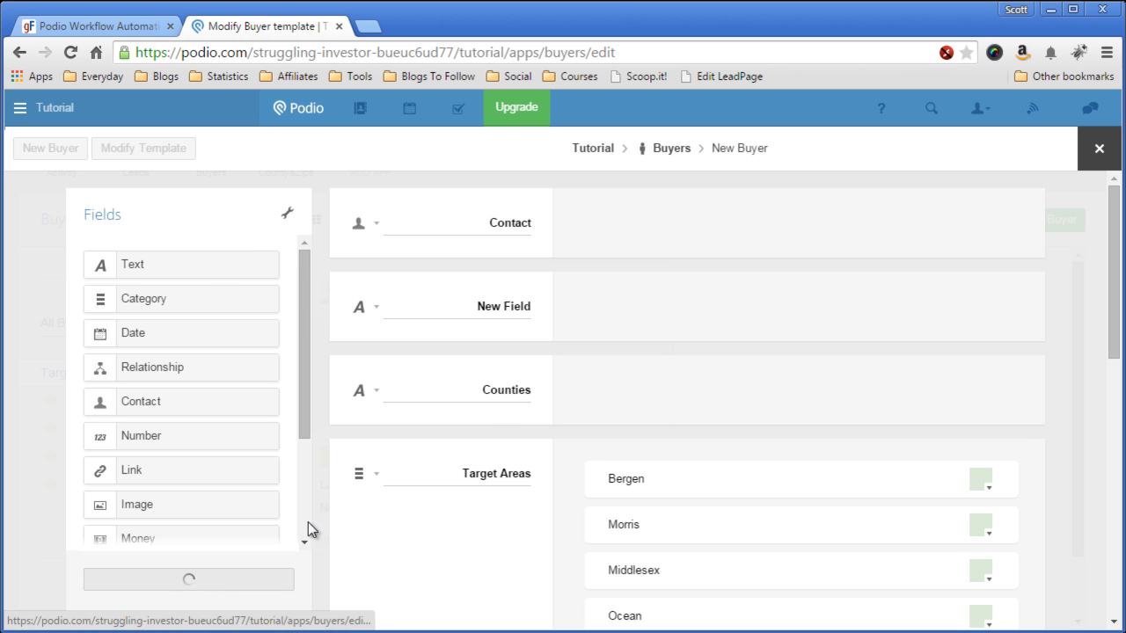
# Step: Fill the buyer record's Counties field with 'Bergen; Middlesex; Mercer; Essex' and close the record
pyautogui.click(513, 370)
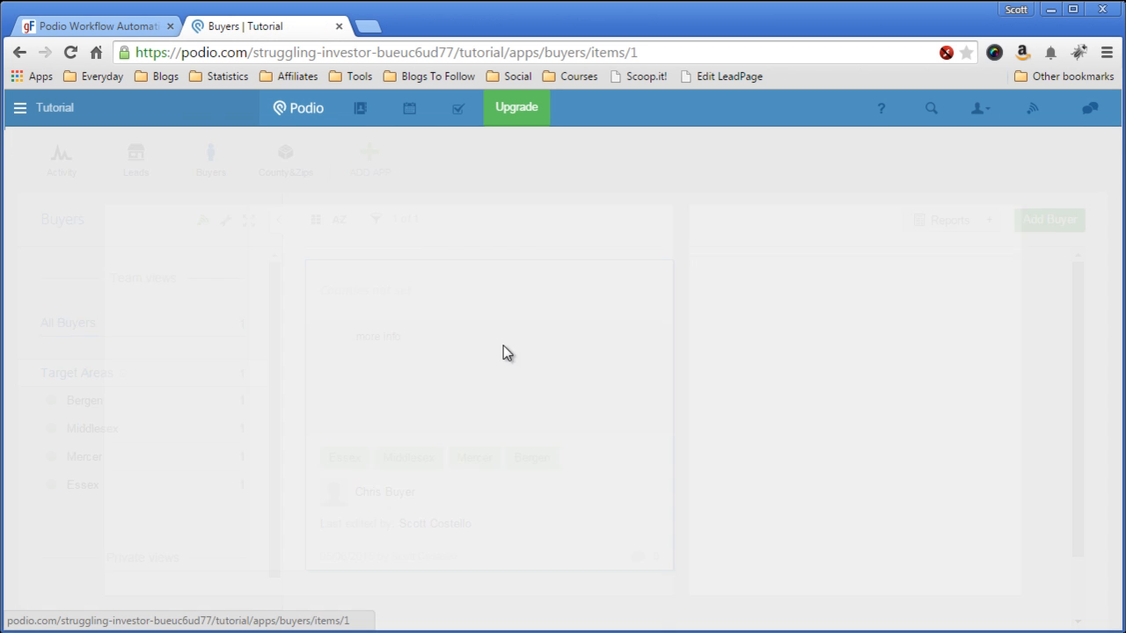
pyautogui.click(387, 395)
pyautogui.write('Berg')
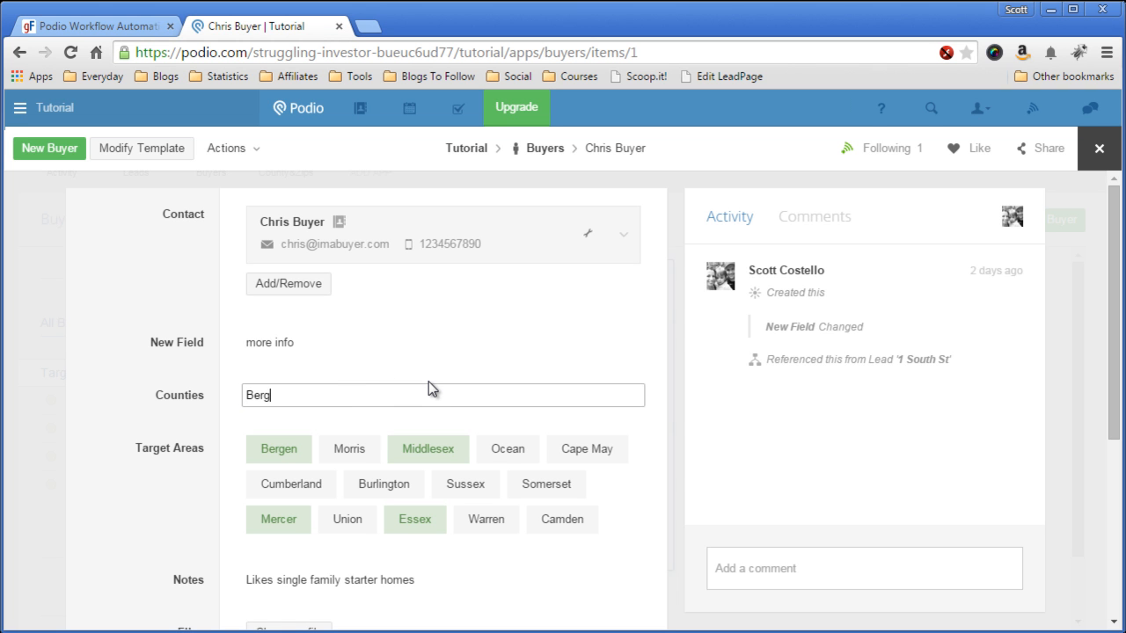
pyautogui.write('en; Middlesex; ')
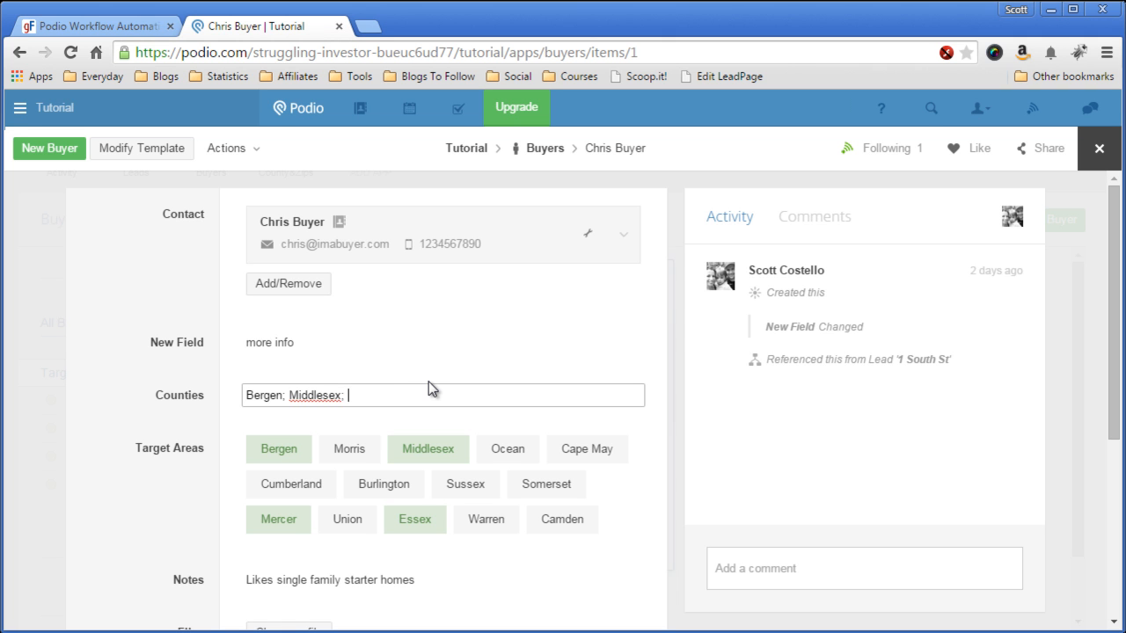
pyautogui.write('Mercer; Essex')
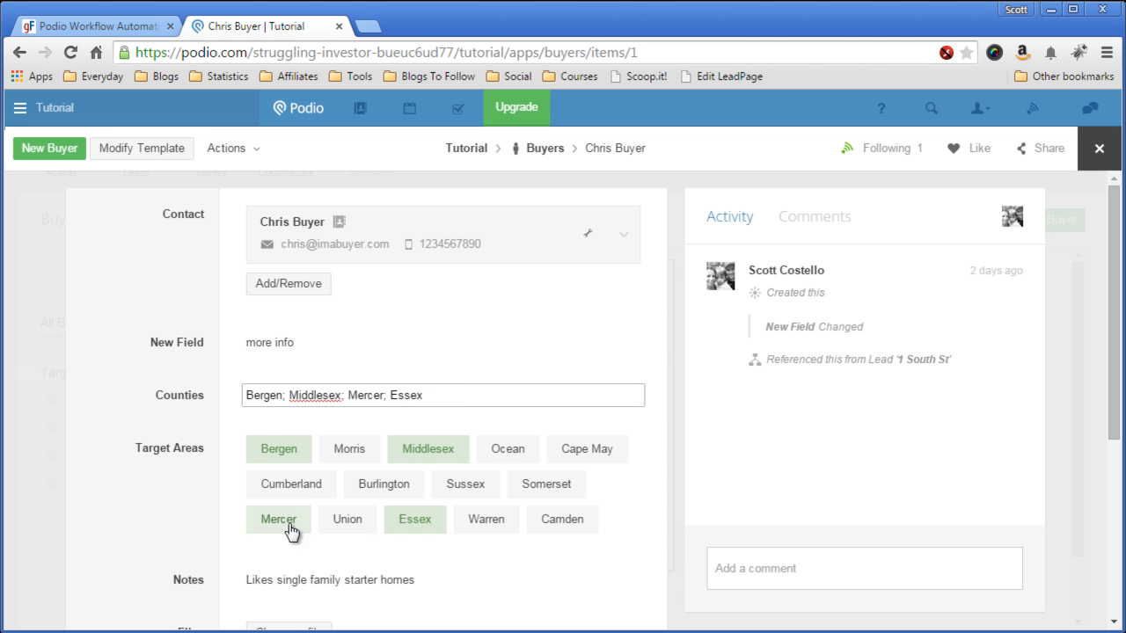
pyautogui.click(256, 421)
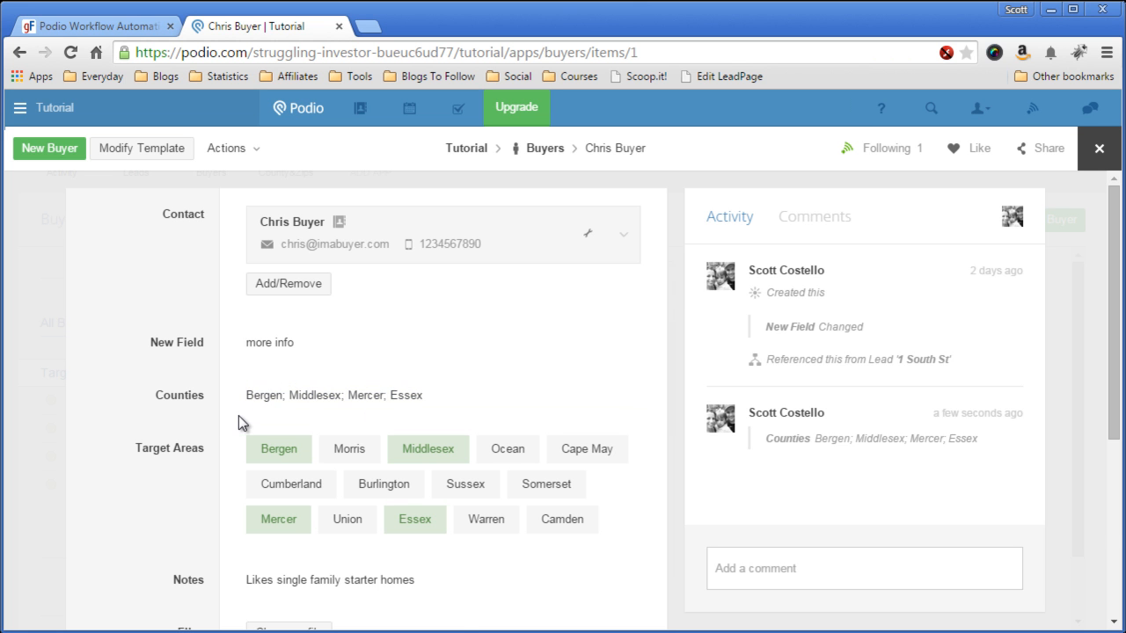
pyautogui.scroll(-3, 239, 413)
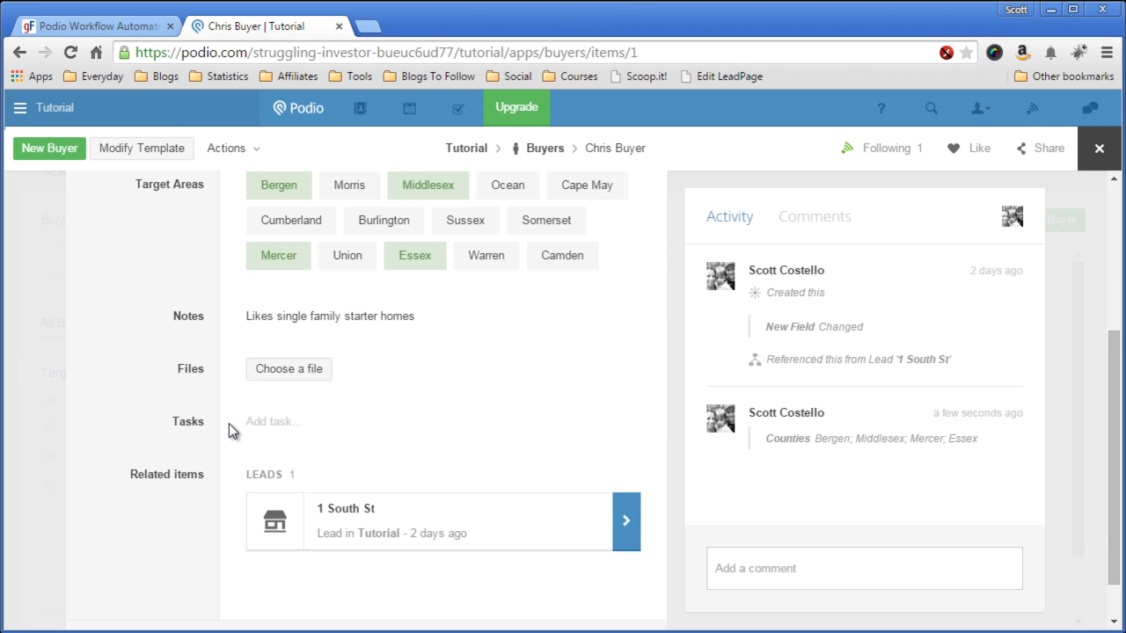
pyautogui.scroll(3, 229, 423)
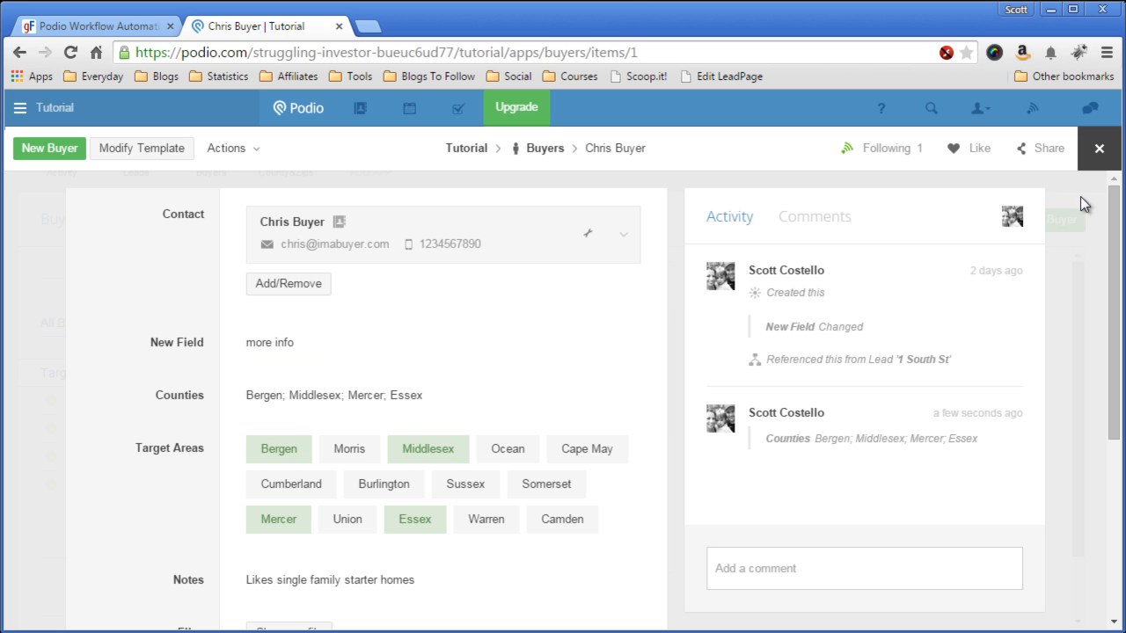
pyautogui.click(1098, 151)
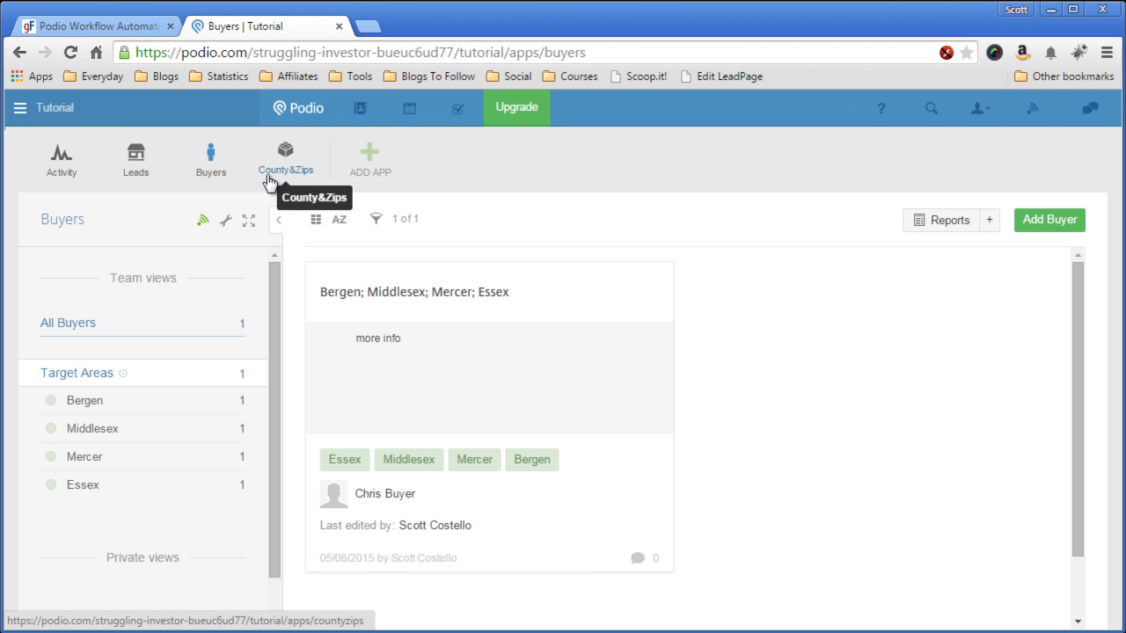
# Step: Open the Leads app's template for modification
pyautogui.click(136, 171)
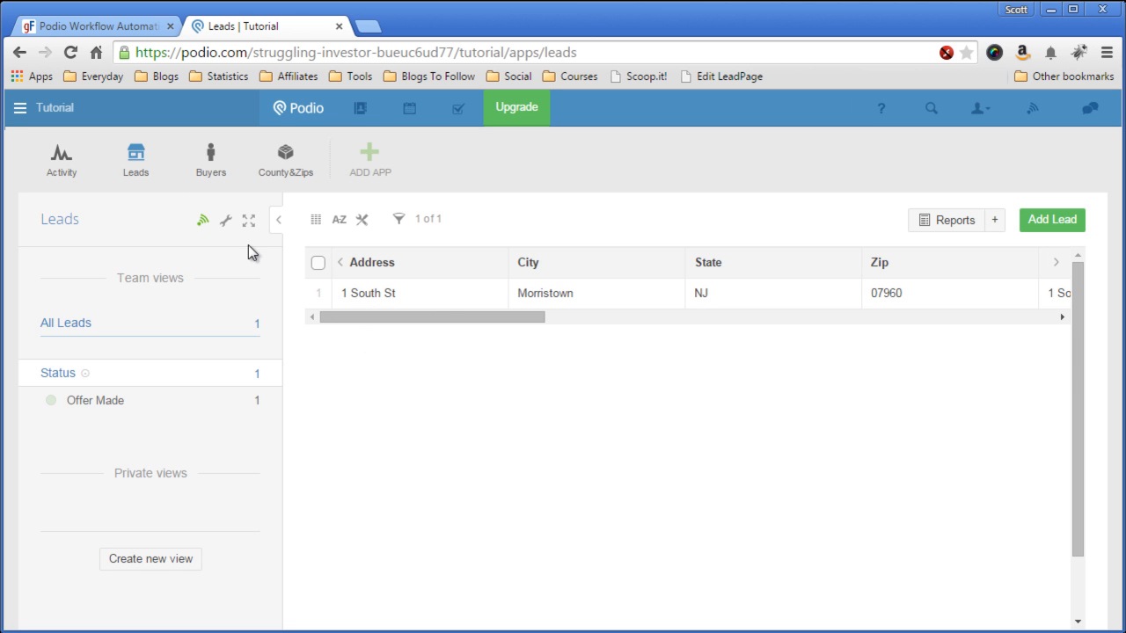
pyautogui.click(225, 221)
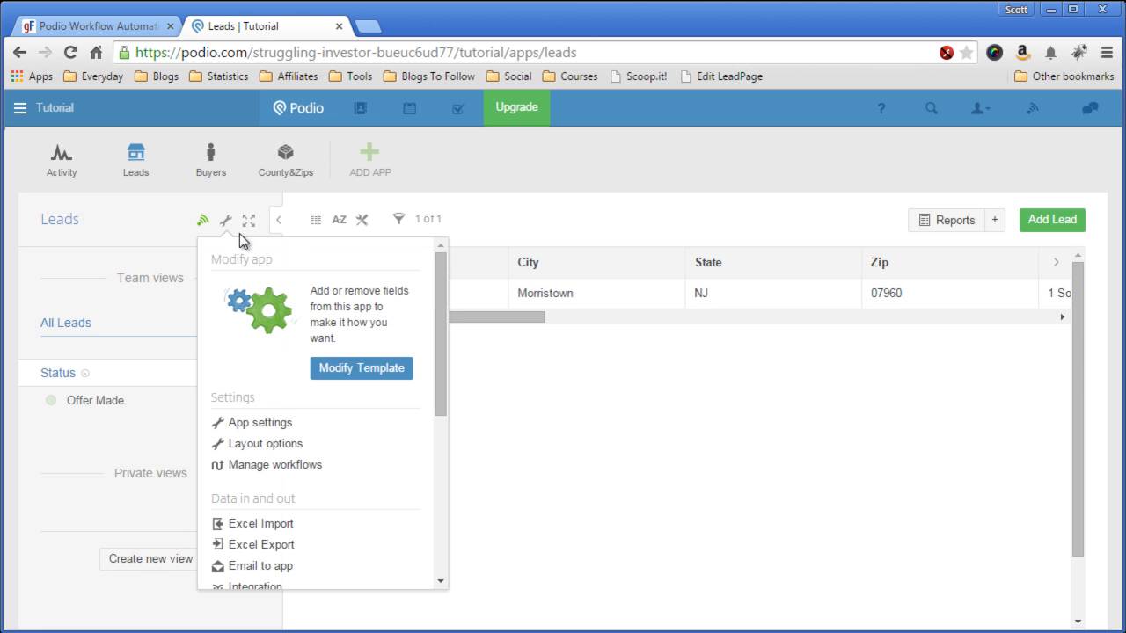
pyautogui.click(346, 372)
pyautogui.scroll(-4, 498, 393)
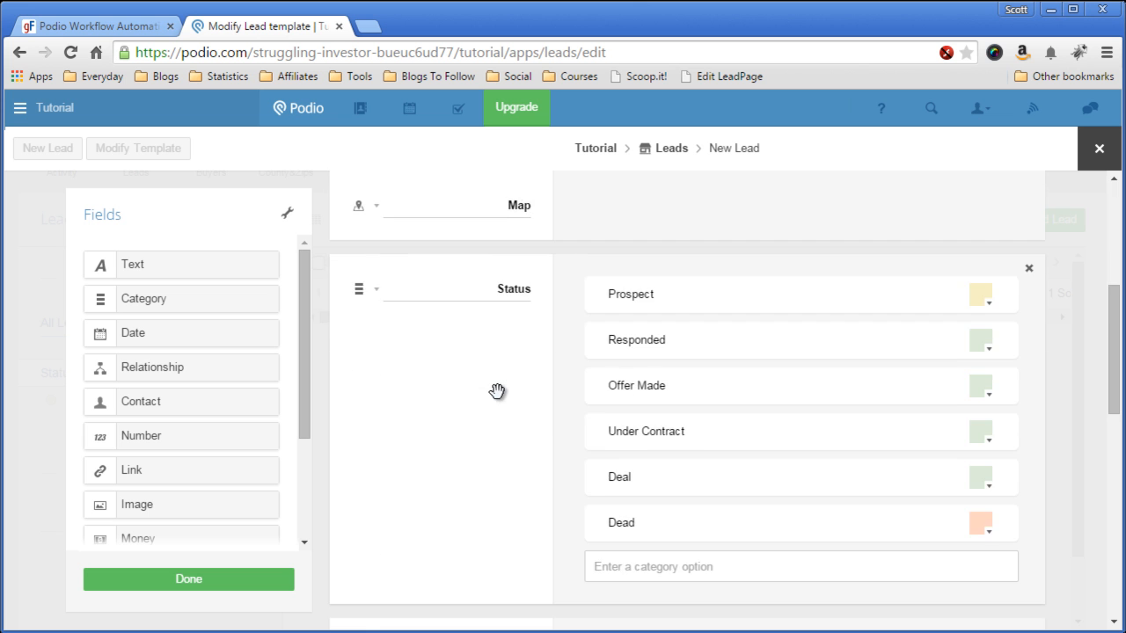
pyautogui.scroll(-8, 497, 391)
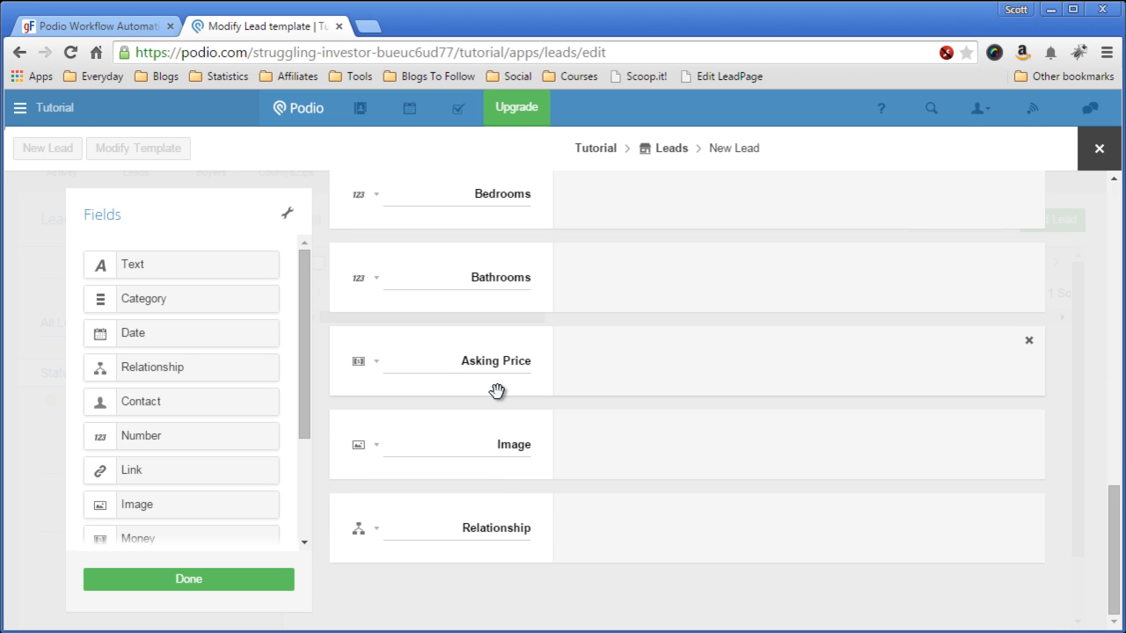
# Step: Link the existing relationship field to Buyers and label it Buyer Relationship
pyautogui.click(379, 530)
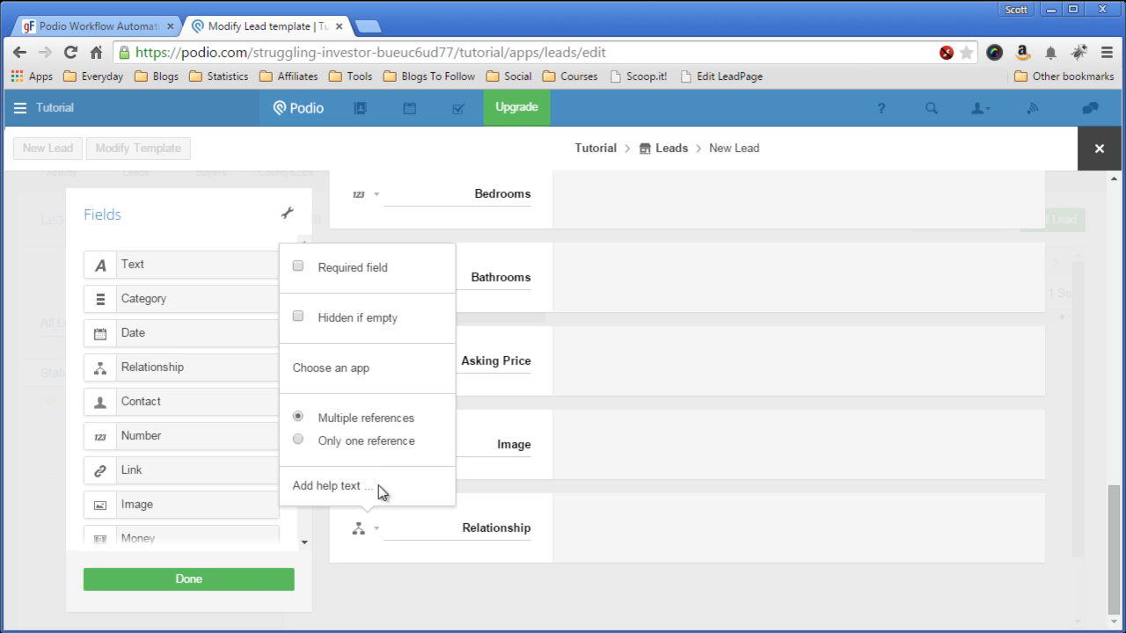
pyautogui.click(358, 374)
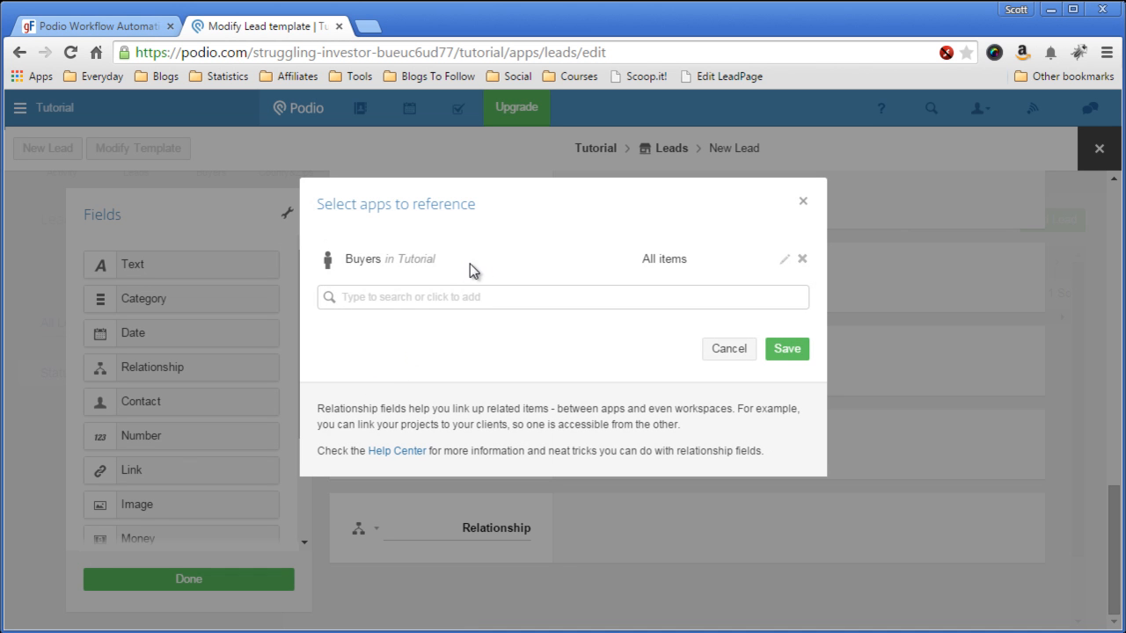
pyautogui.click(780, 352)
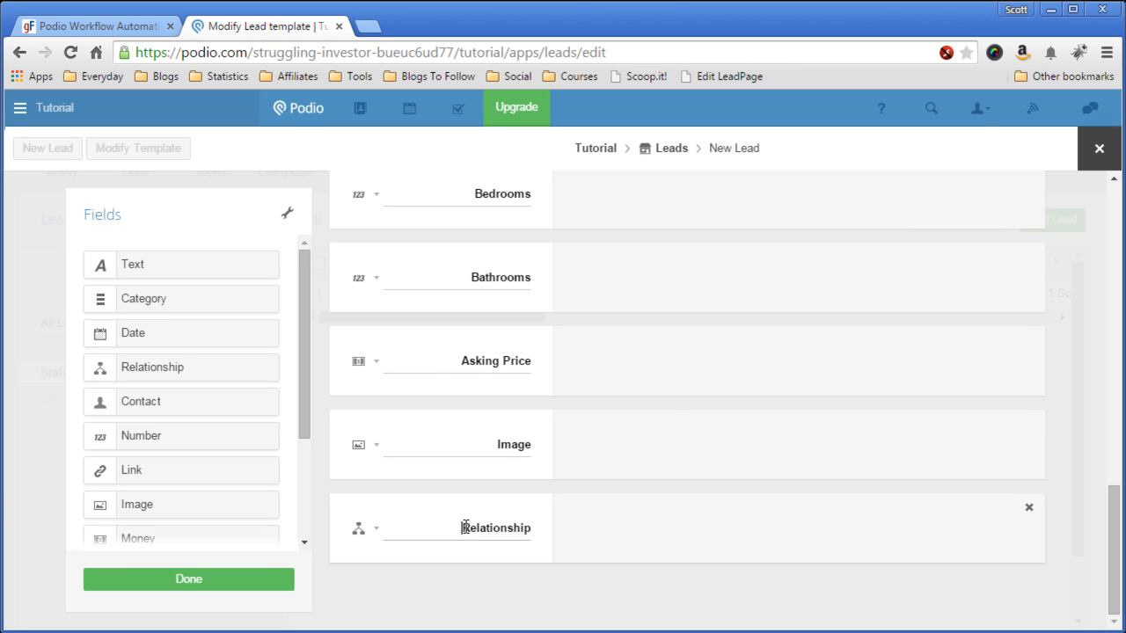
pyautogui.click(465, 527)
pyautogui.write('Buyer')
pyautogui.click(468, 574)
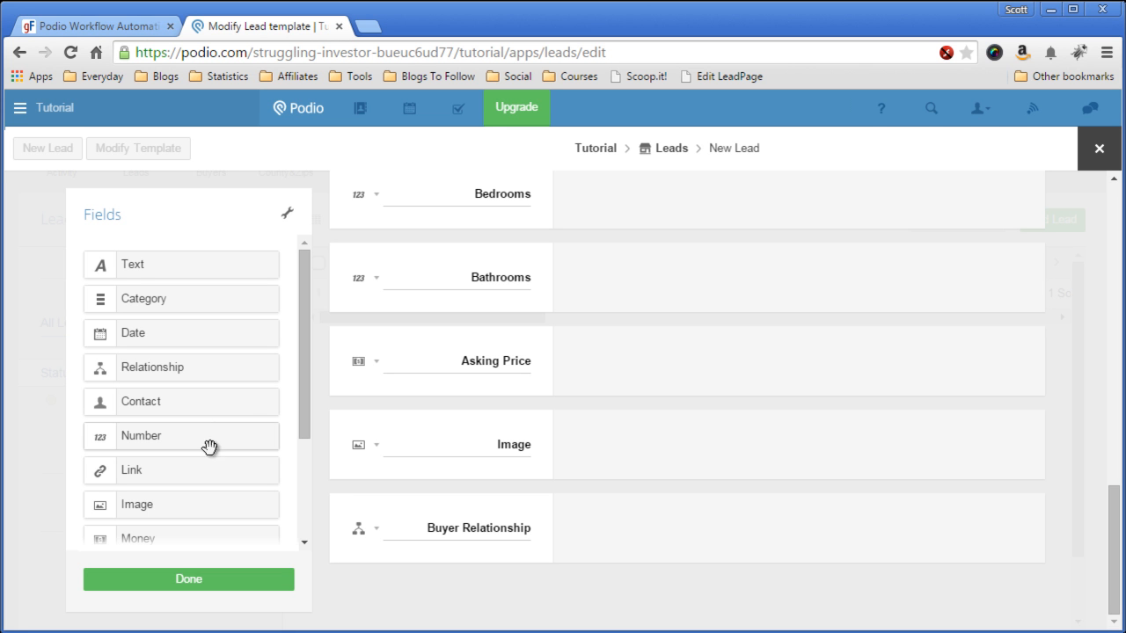
# Step: Add a County Relationship field referencing Tutorial County&Zips and save the Leads template
pyautogui.moveTo(255, 368); pyautogui.dragTo(505, 581)
pyautogui.click(537, 295)
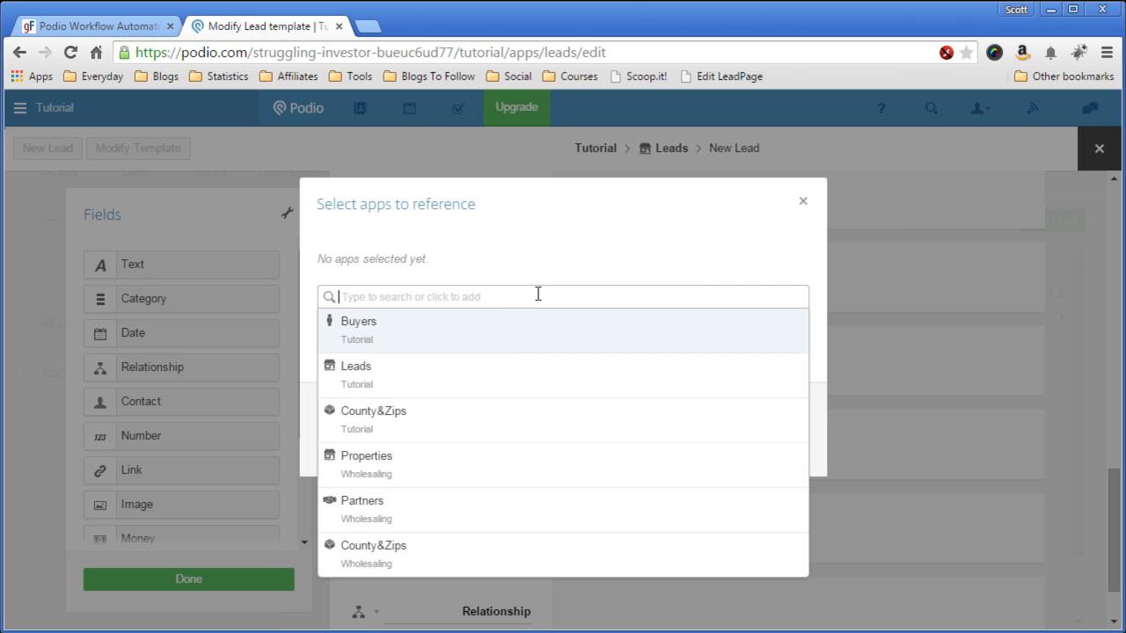
pyautogui.click(457, 413)
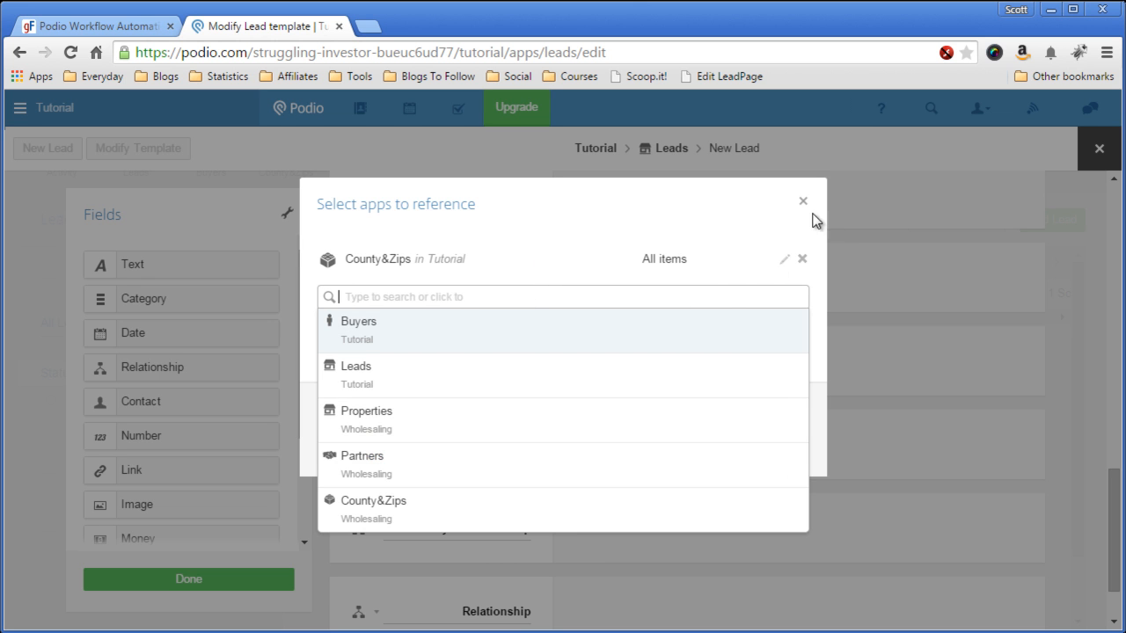
pyautogui.click(739, 223)
pyautogui.click(795, 349)
pyautogui.scroll(-1, 686, 457)
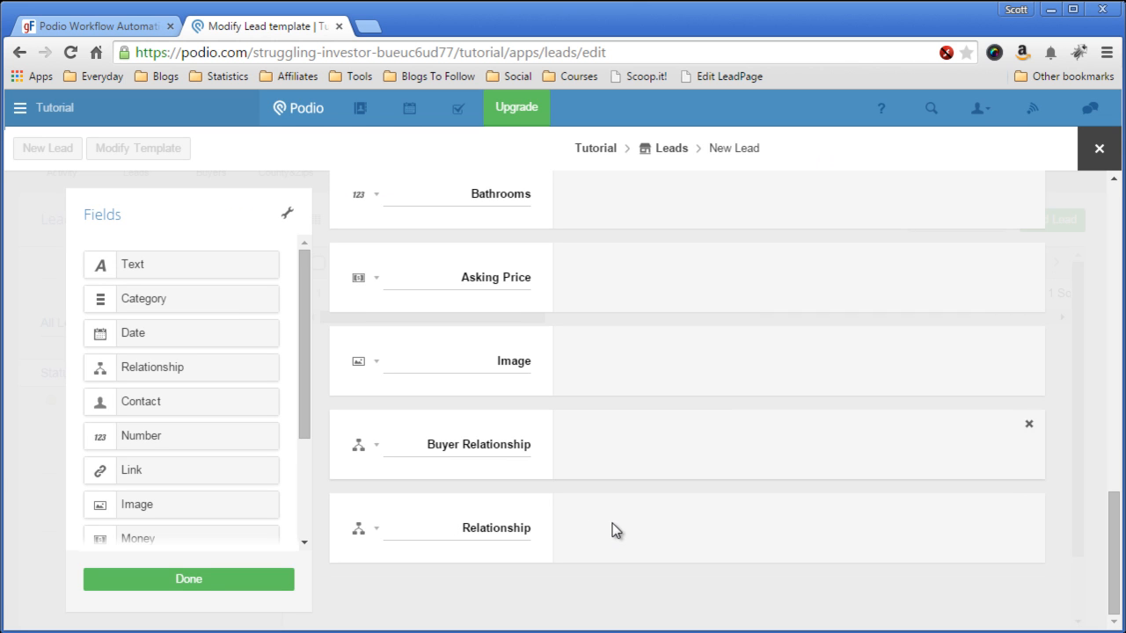
pyautogui.click(456, 527)
pyautogui.write('County')
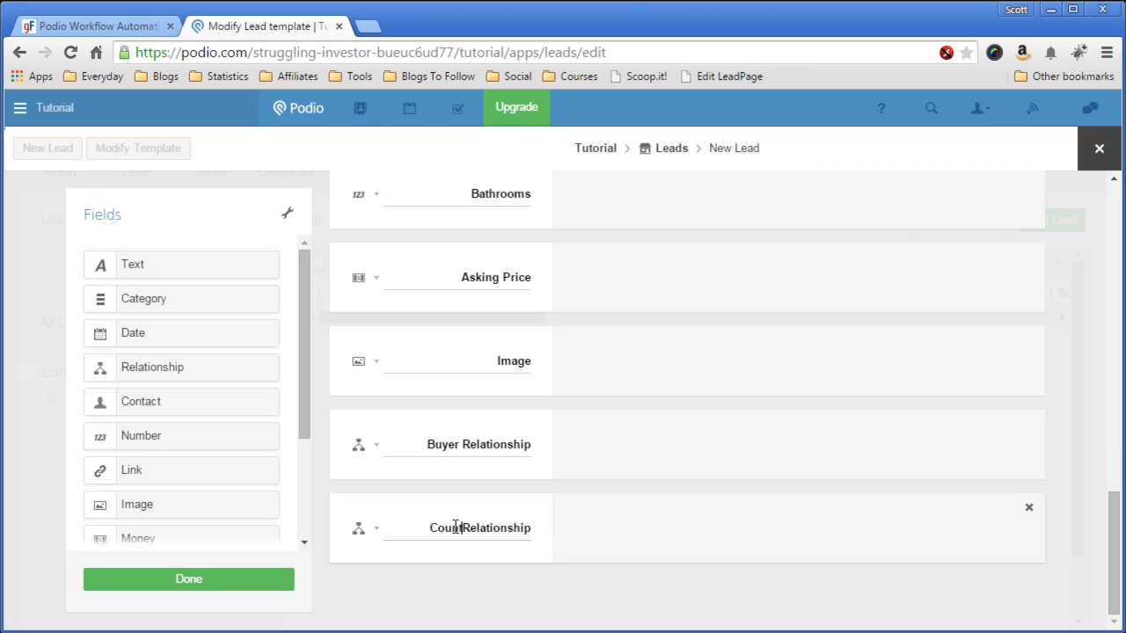
pyautogui.click(474, 599)
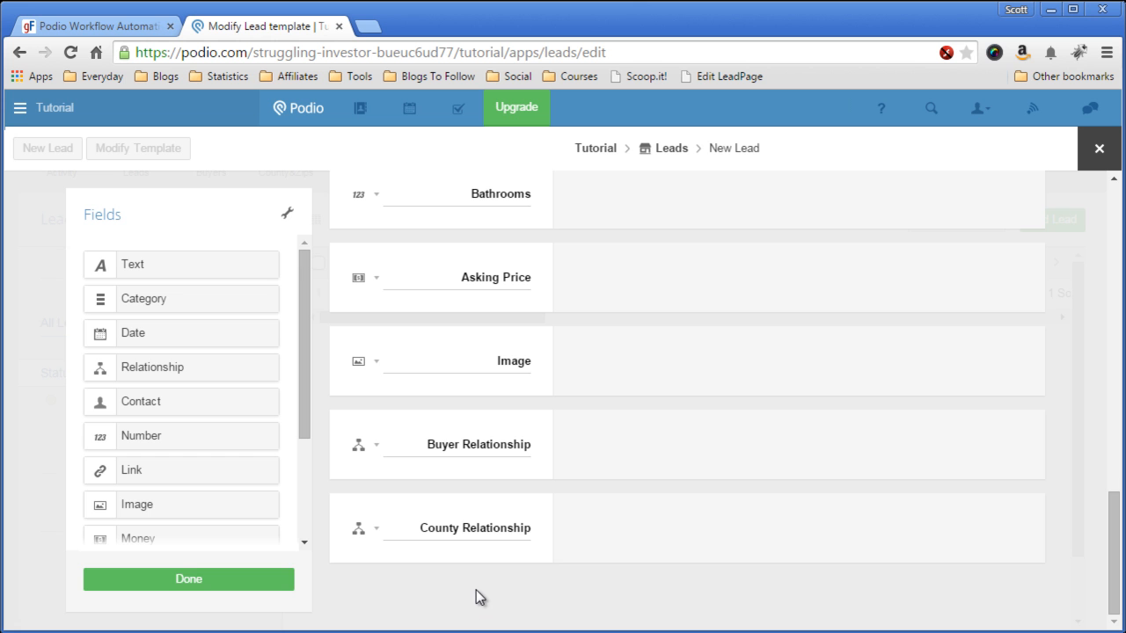
pyautogui.click(205, 579)
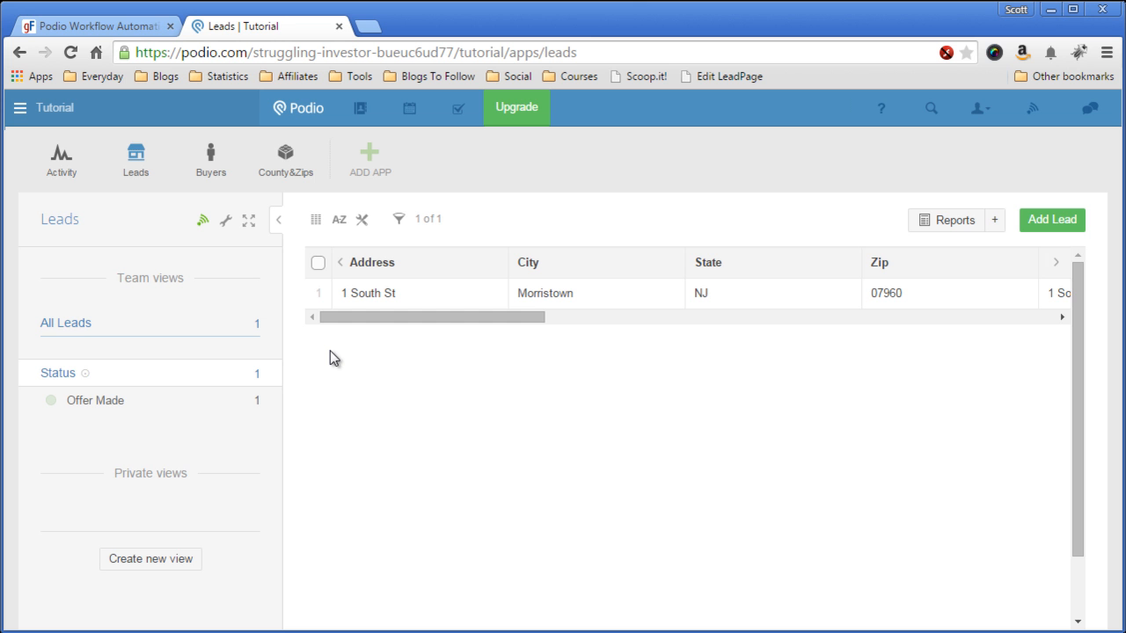
# Step: In GlobiFlow, select the Tutorial workspace under Struggling Investor and refresh it from Podio
pyautogui.click(86, 33)
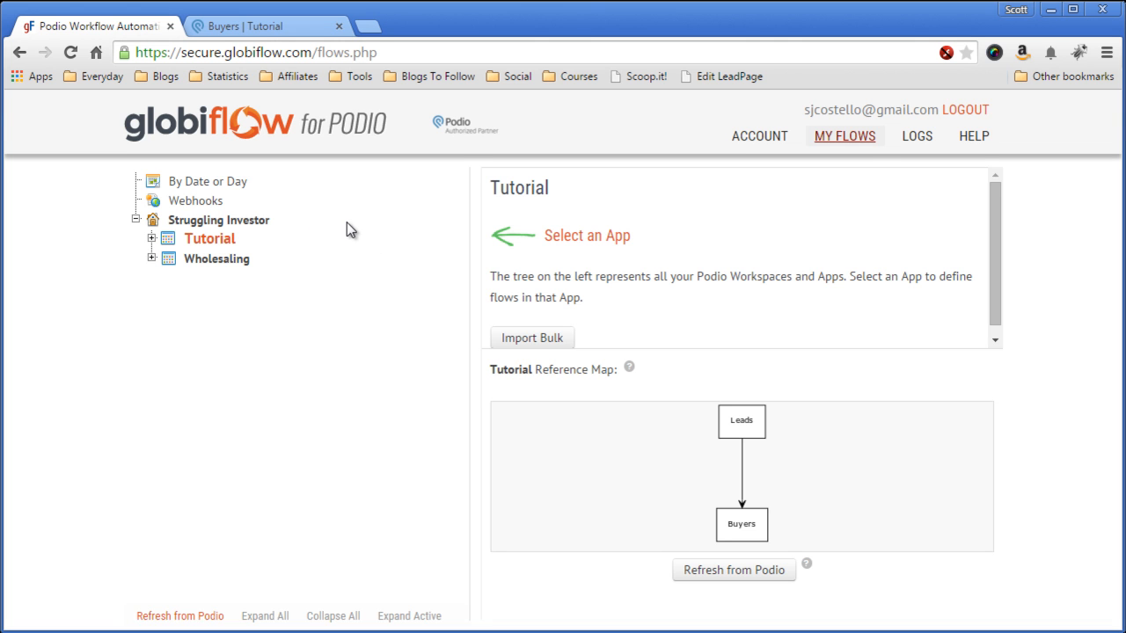
pyautogui.click(842, 137)
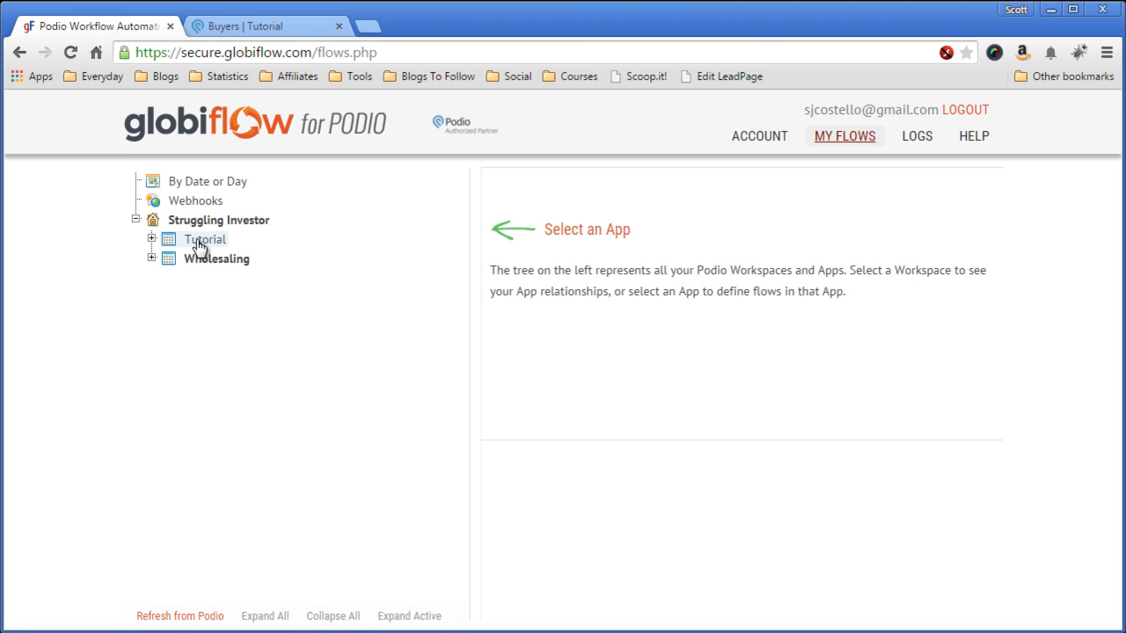
pyautogui.click(135, 219)
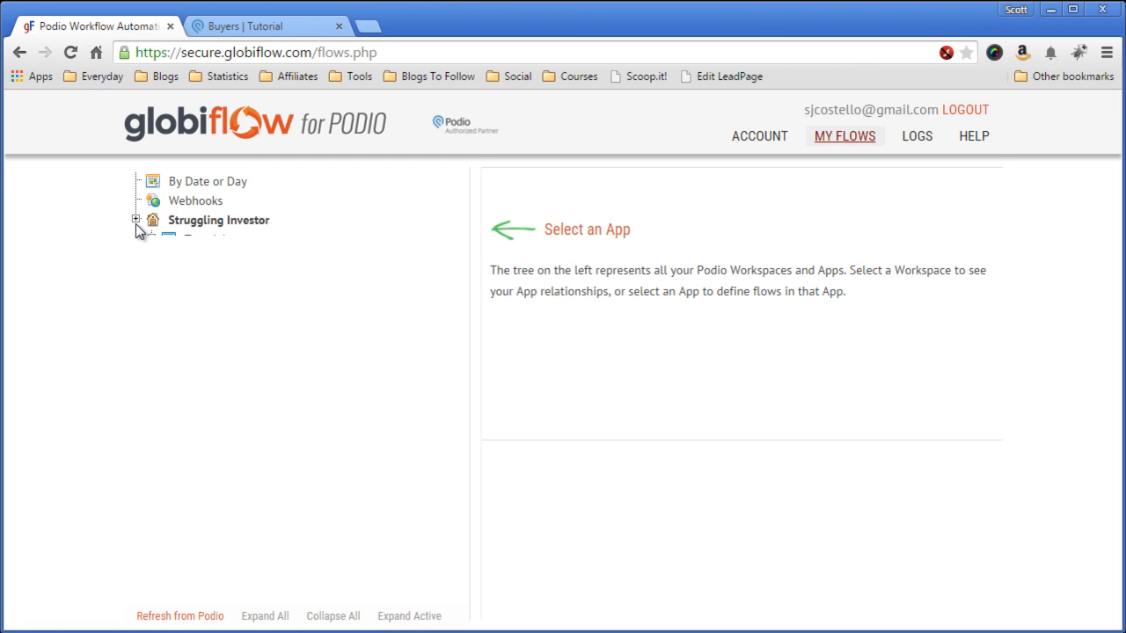
pyautogui.click(136, 219)
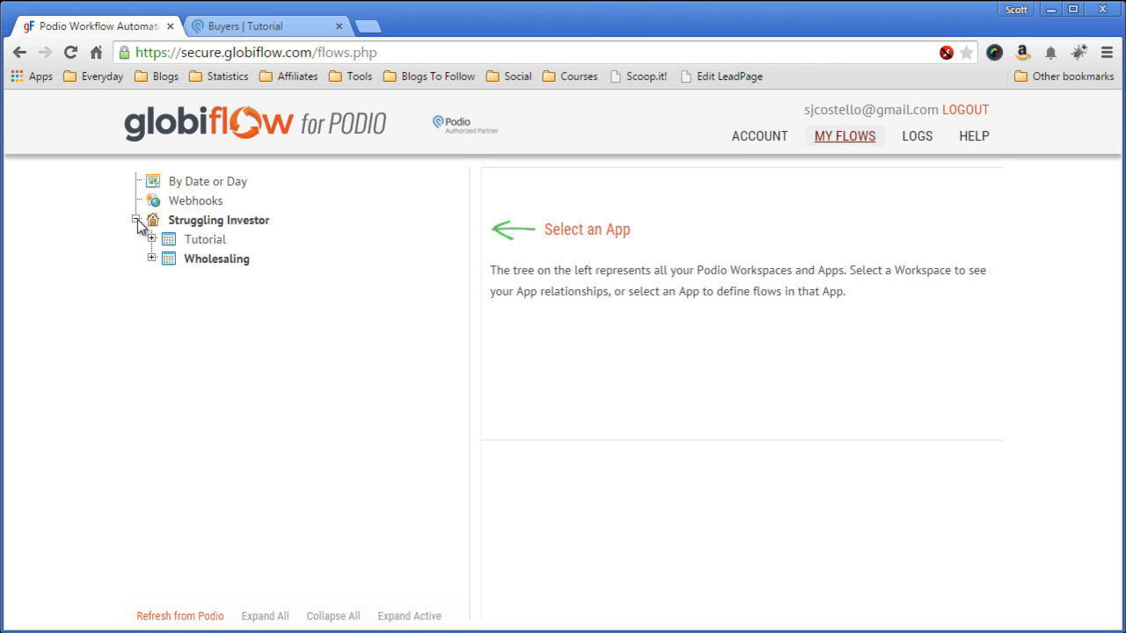
pyautogui.click(197, 246)
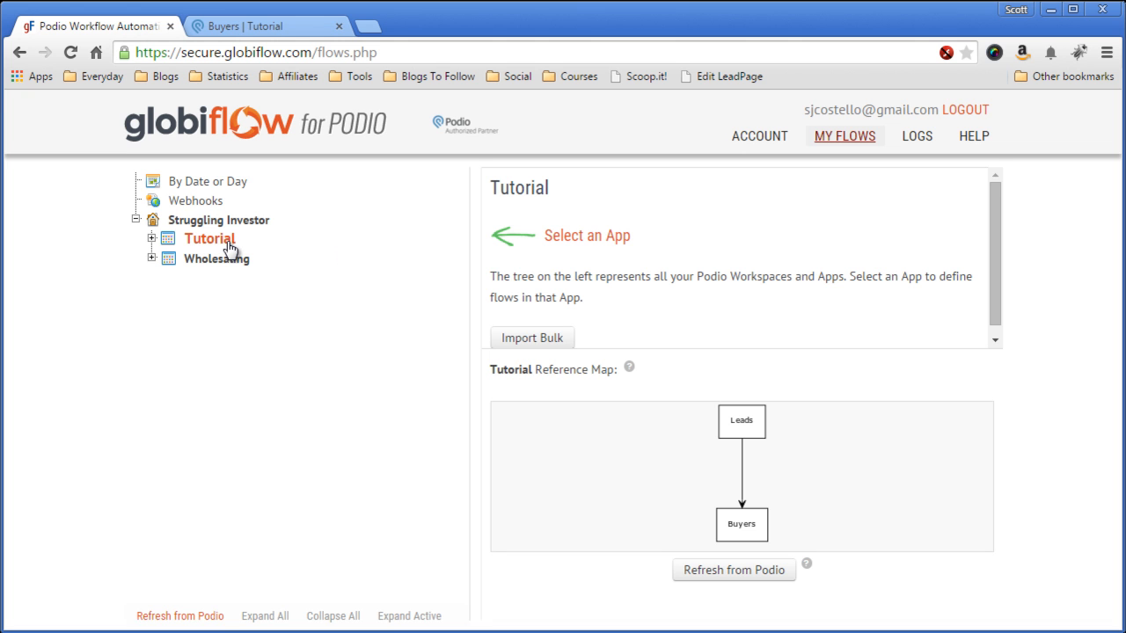
pyautogui.click(726, 572)
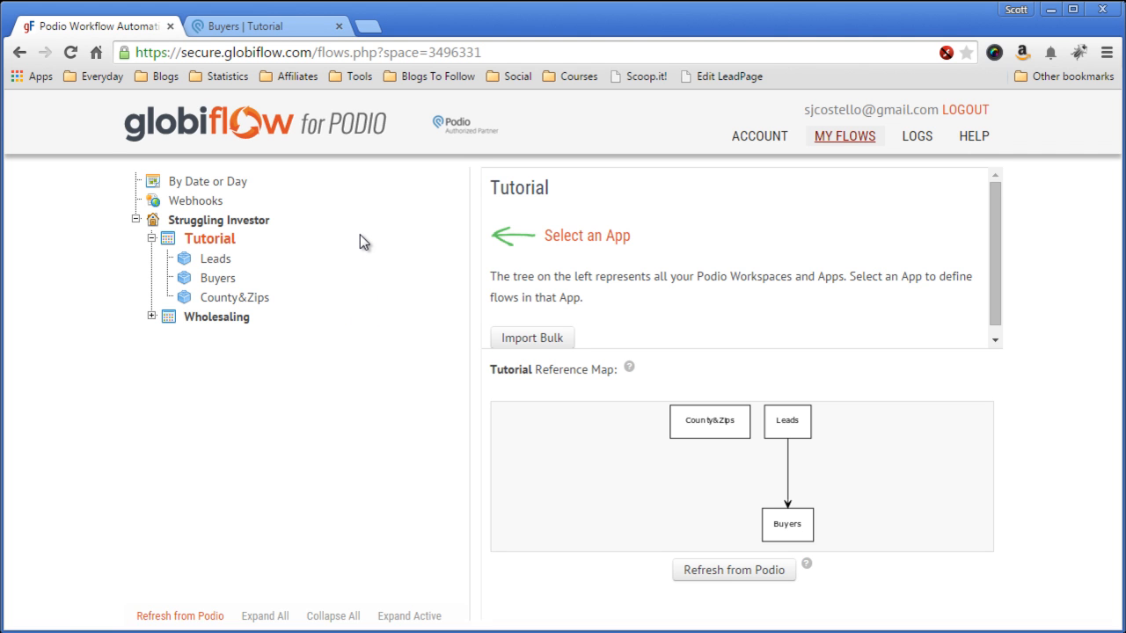
# Step: Open the Leads app under the Tutorial workspace in GlobiFlow
pyautogui.click(217, 261)
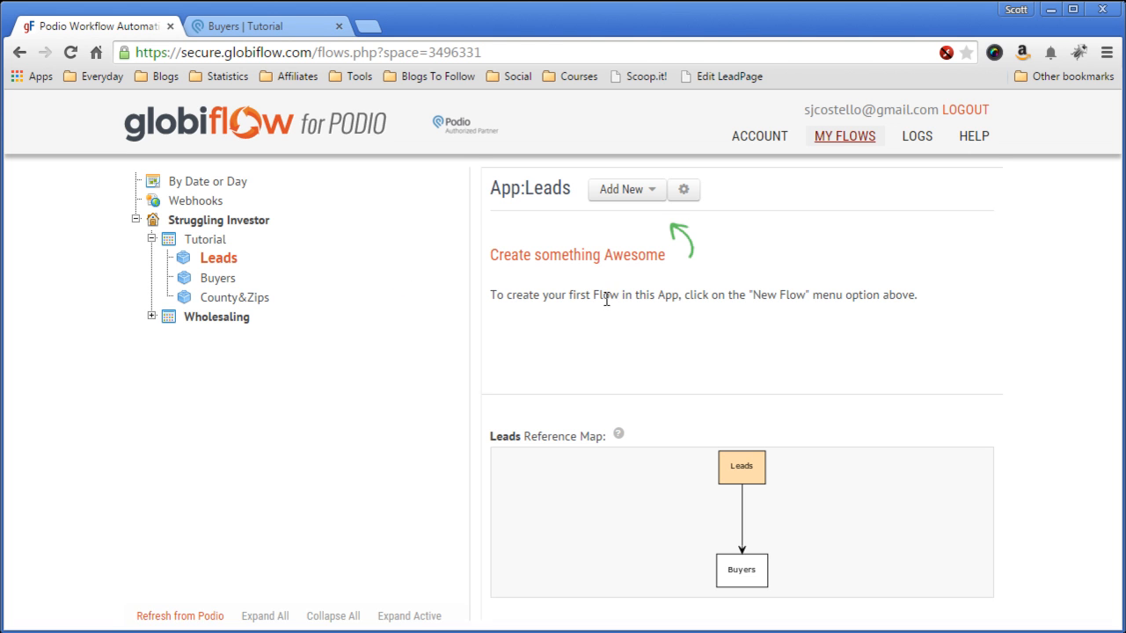
# Step: Create a new flow triggered when an item is created in Tutorial > Leads
pyautogui.click(628, 195)
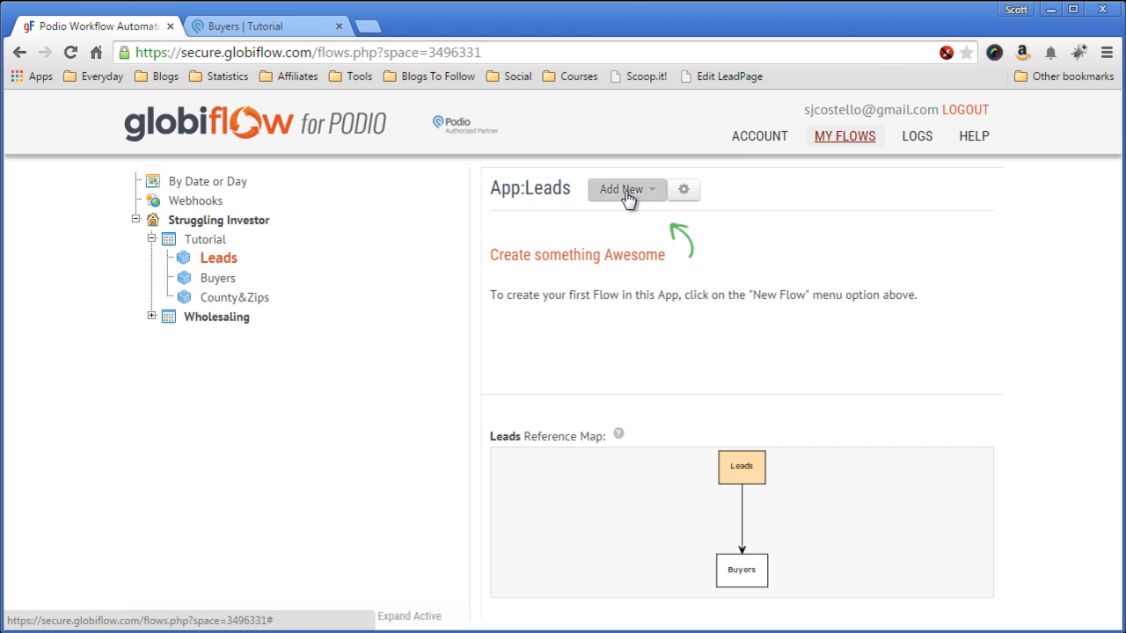
pyautogui.click(627, 238)
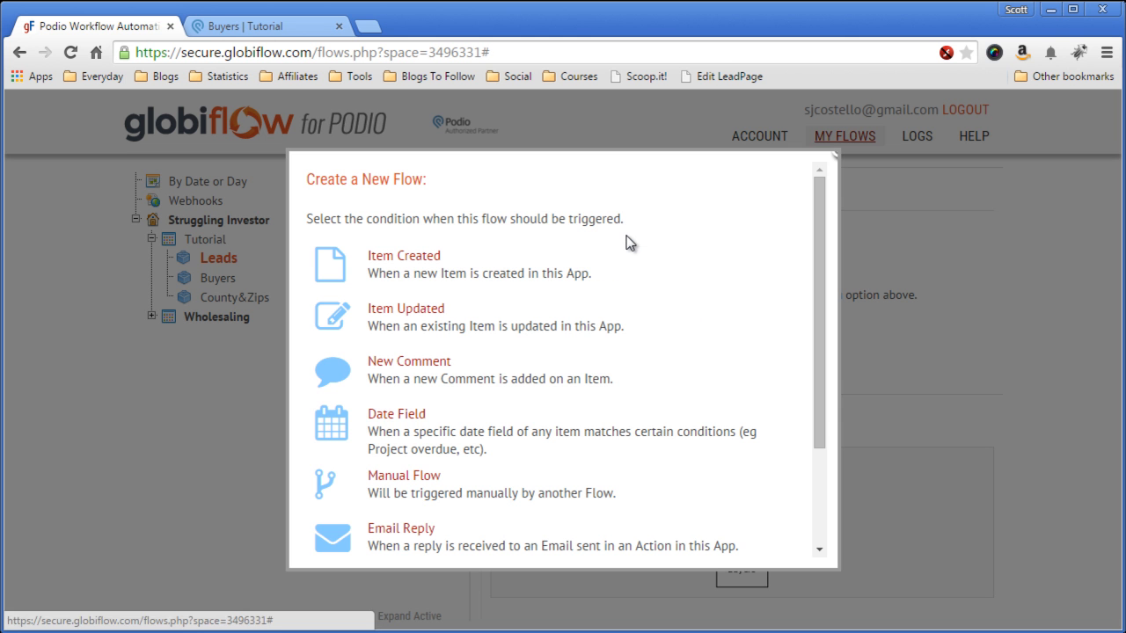
pyautogui.click(413, 258)
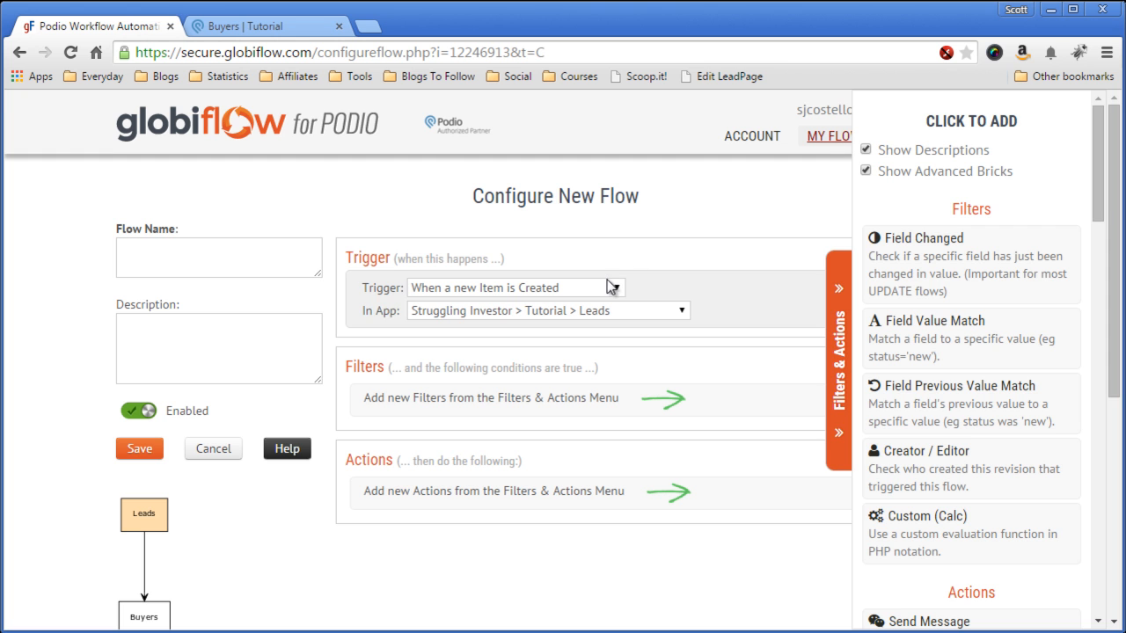
pyautogui.click(837, 331)
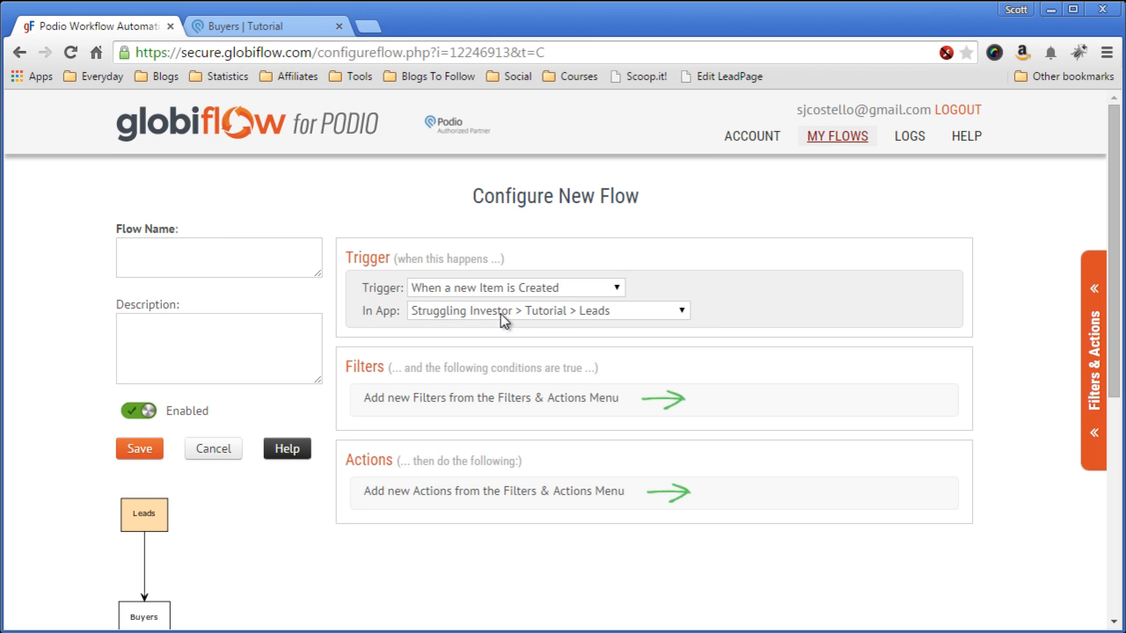
pyautogui.click(681, 313)
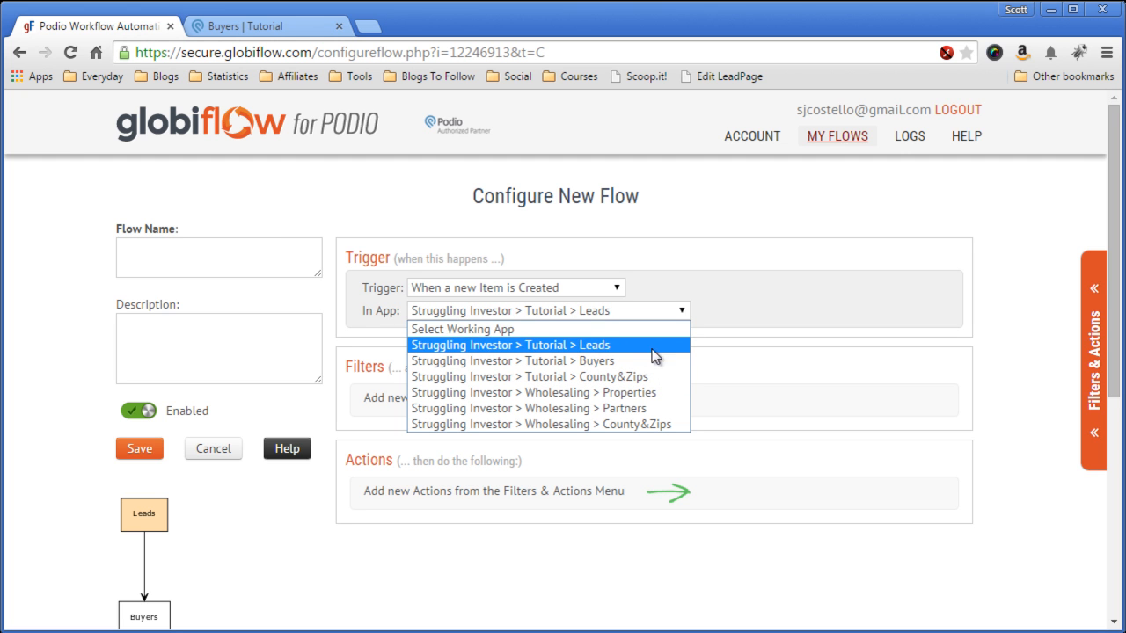
# Step: Keep Leads as the trigger app and add a Get Referenced Item(s) action
pyautogui.click(615, 314)
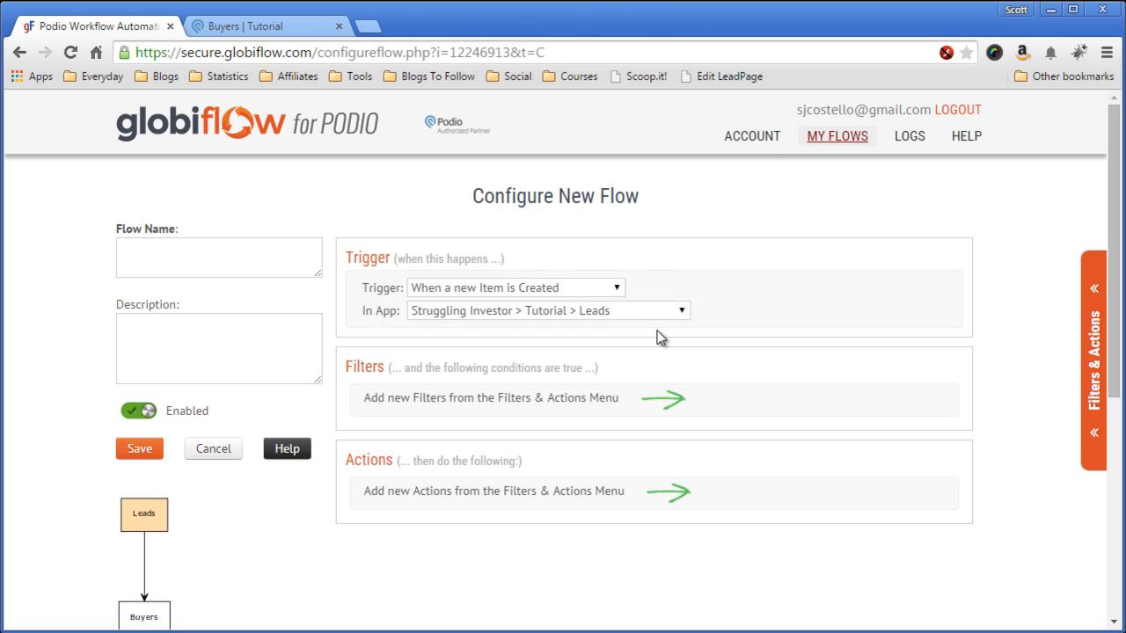
pyautogui.scroll(-1, 668, 343)
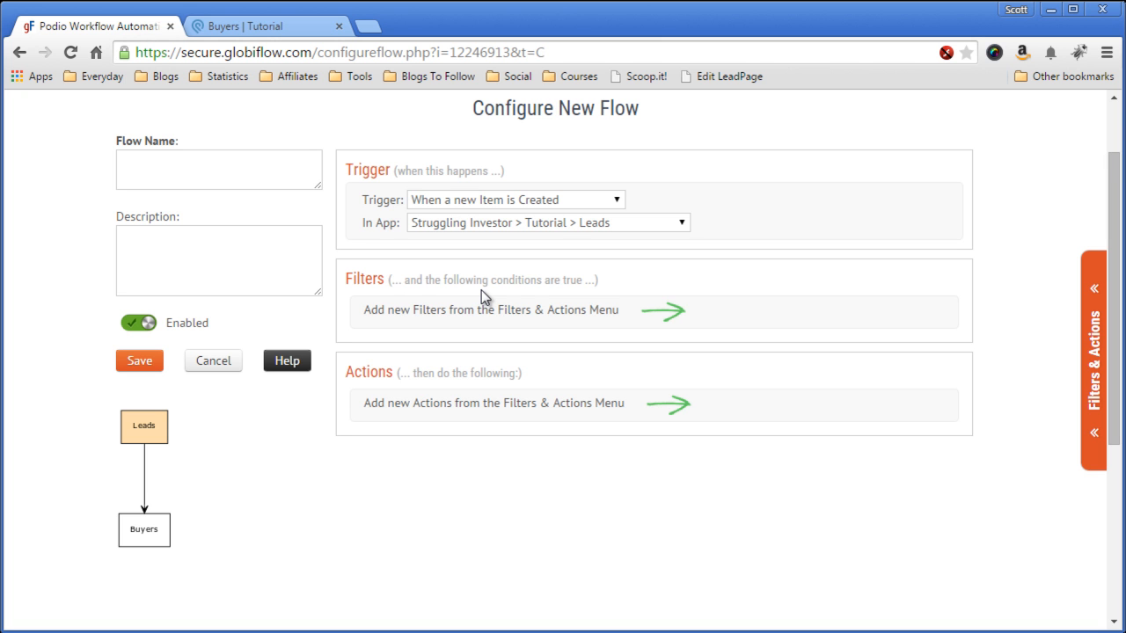
pyautogui.click(1098, 366)
pyautogui.scroll(-4, 956, 360)
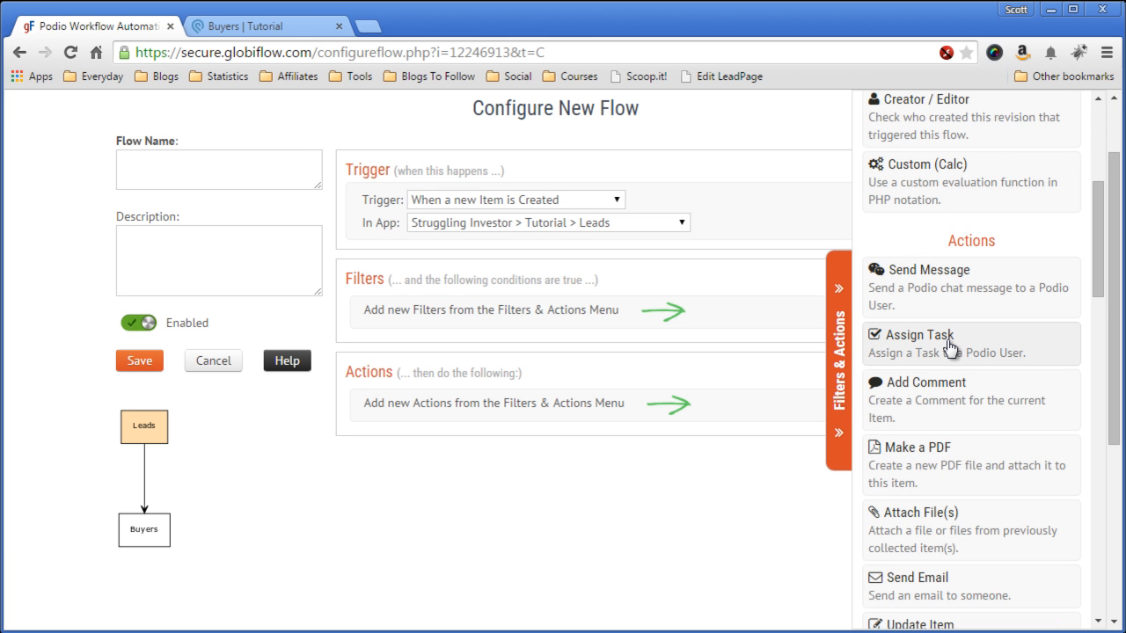
pyautogui.scroll(-3, 950, 349)
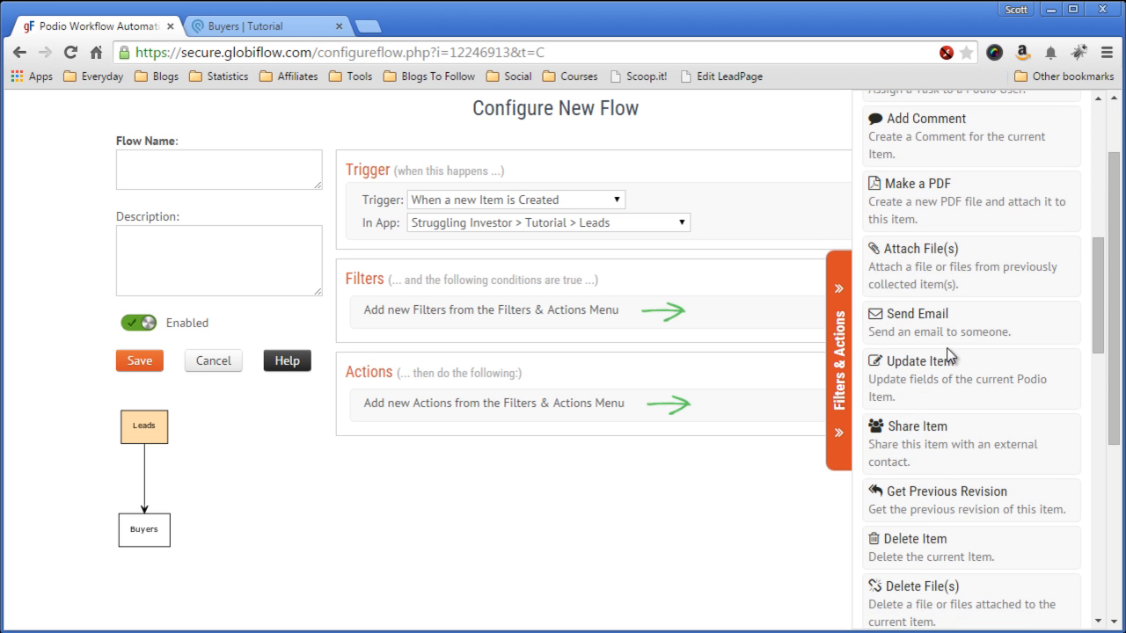
pyautogui.scroll(-4, 950, 357)
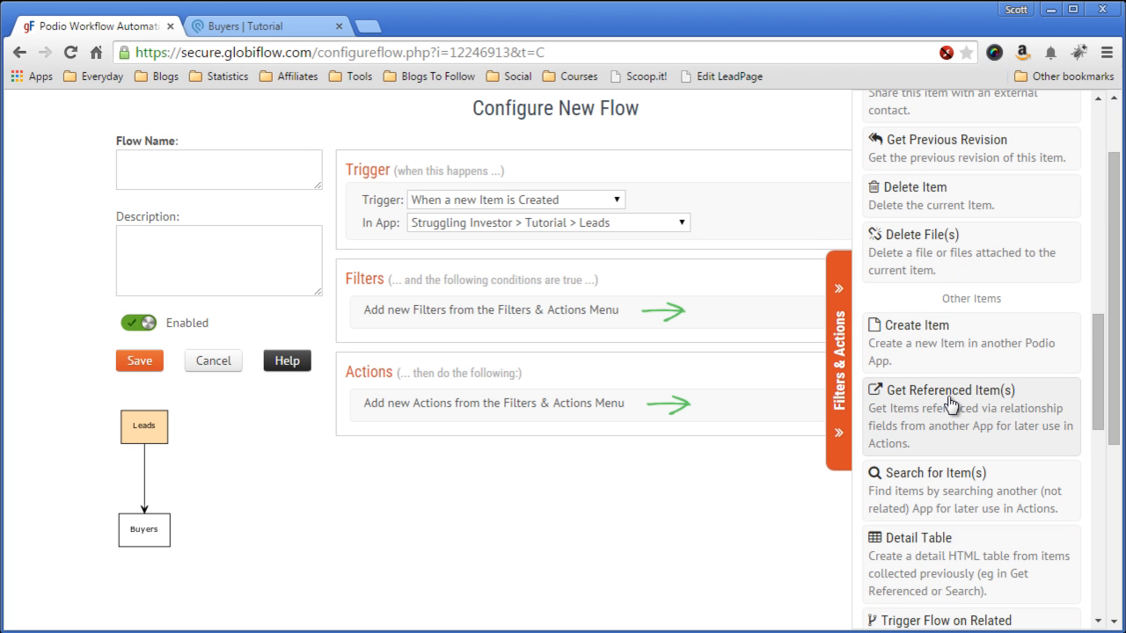
pyautogui.click(950, 397)
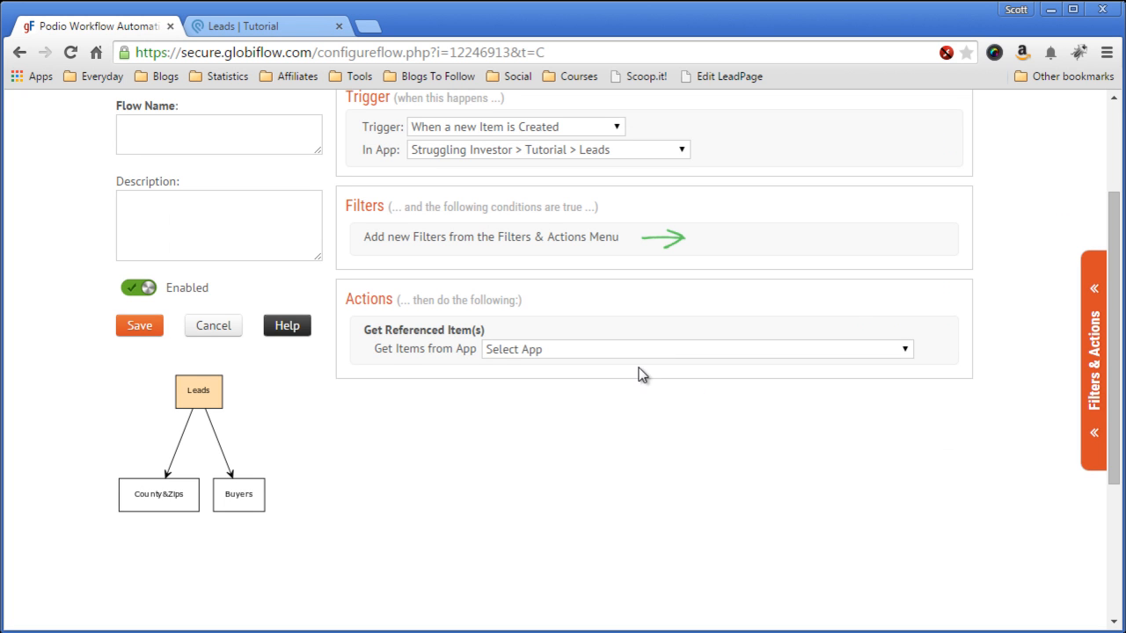
# Step: Set the action to fetch County&Zips items with direction BOTH
pyautogui.click(678, 350)
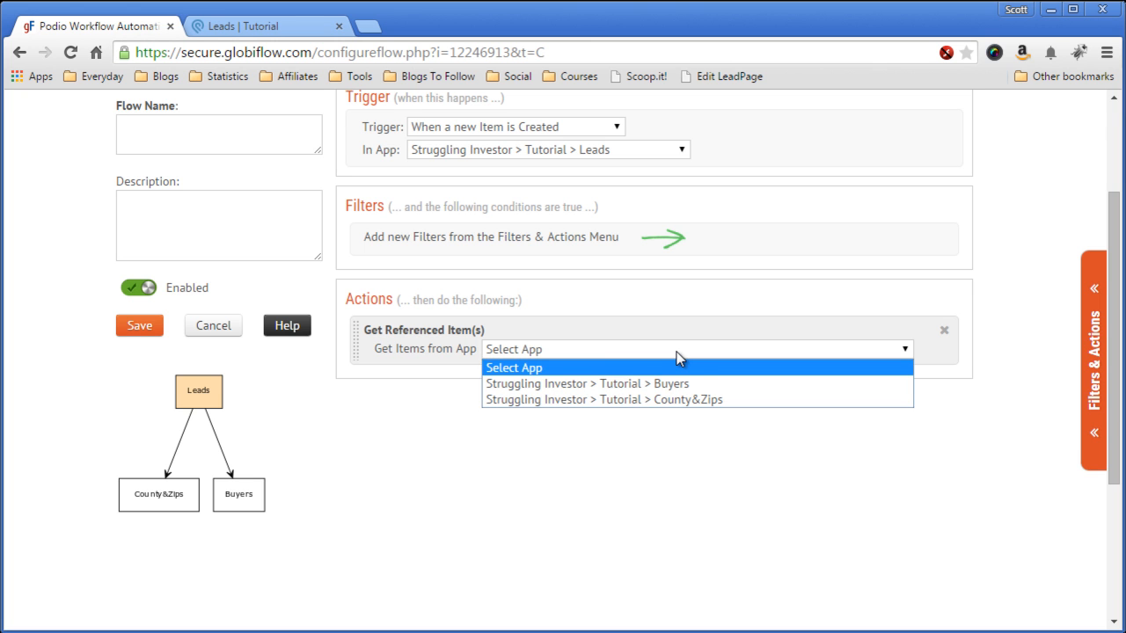
pyautogui.click(692, 400)
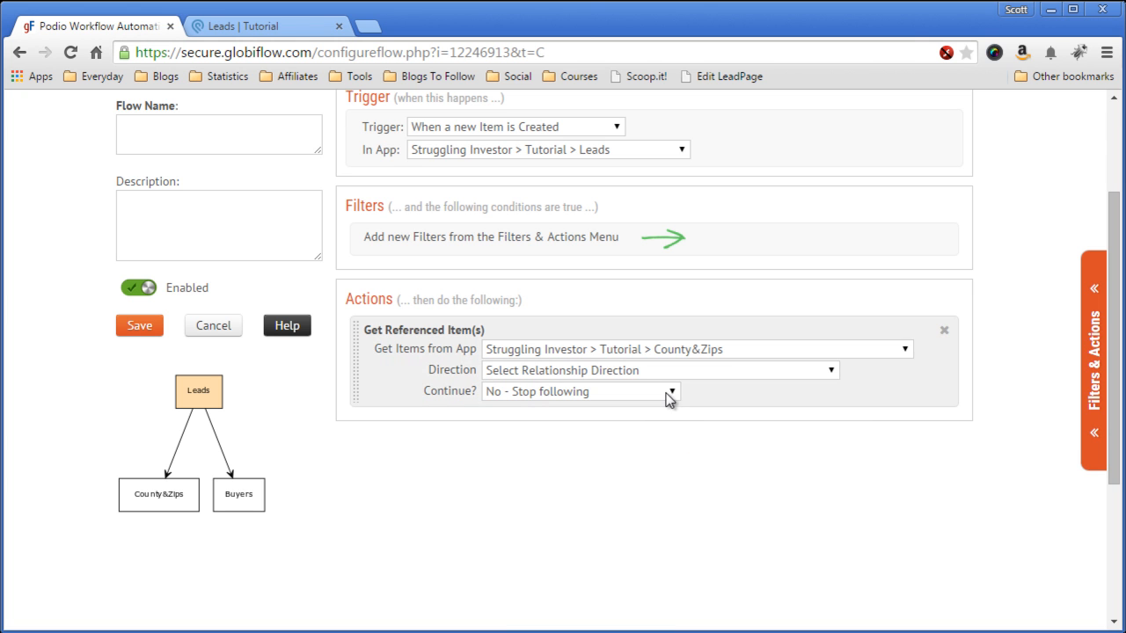
pyautogui.click(738, 378)
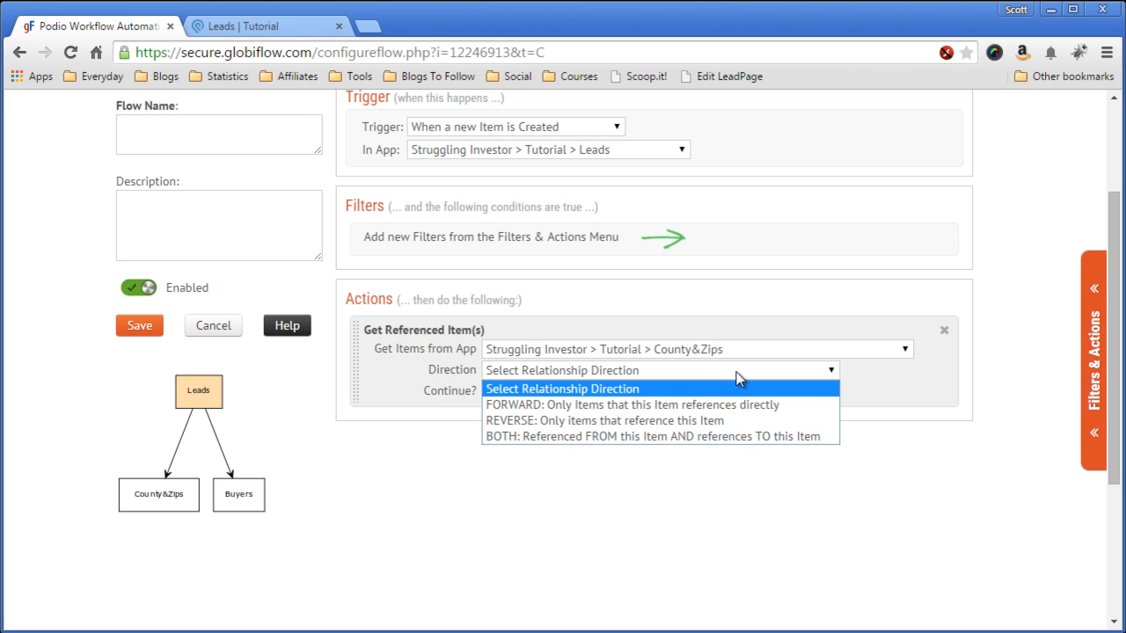
pyautogui.click(576, 437)
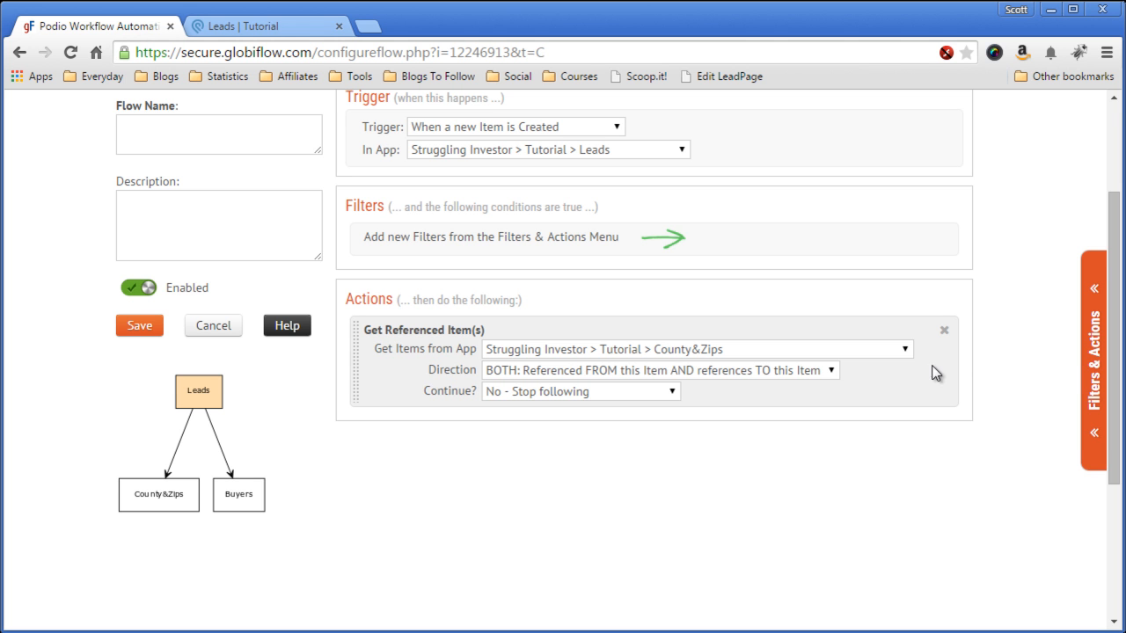
pyautogui.click(1094, 355)
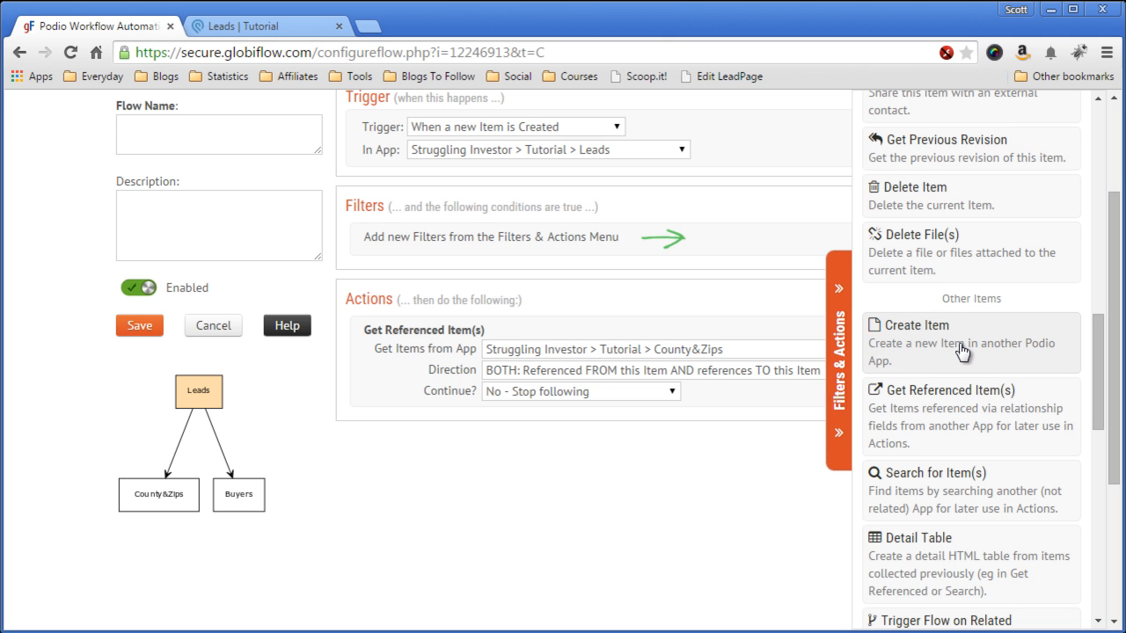
# Step: Add a Search for Item(s) action on County&Zips, matching on its Zip field
pyautogui.scroll(-1, 959, 369)
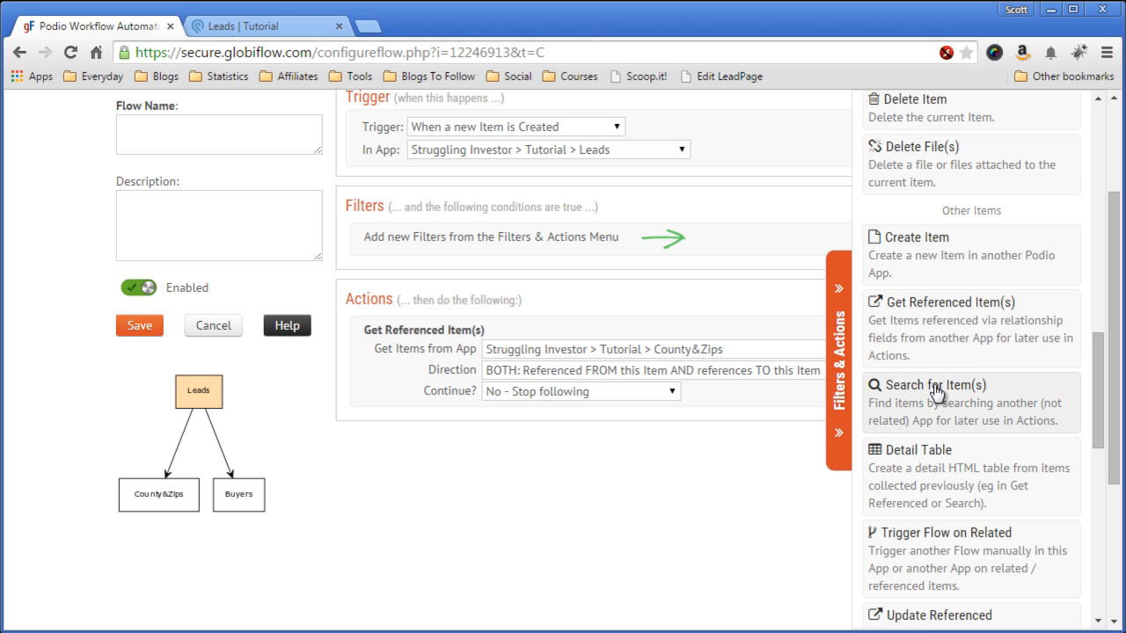
pyautogui.click(936, 398)
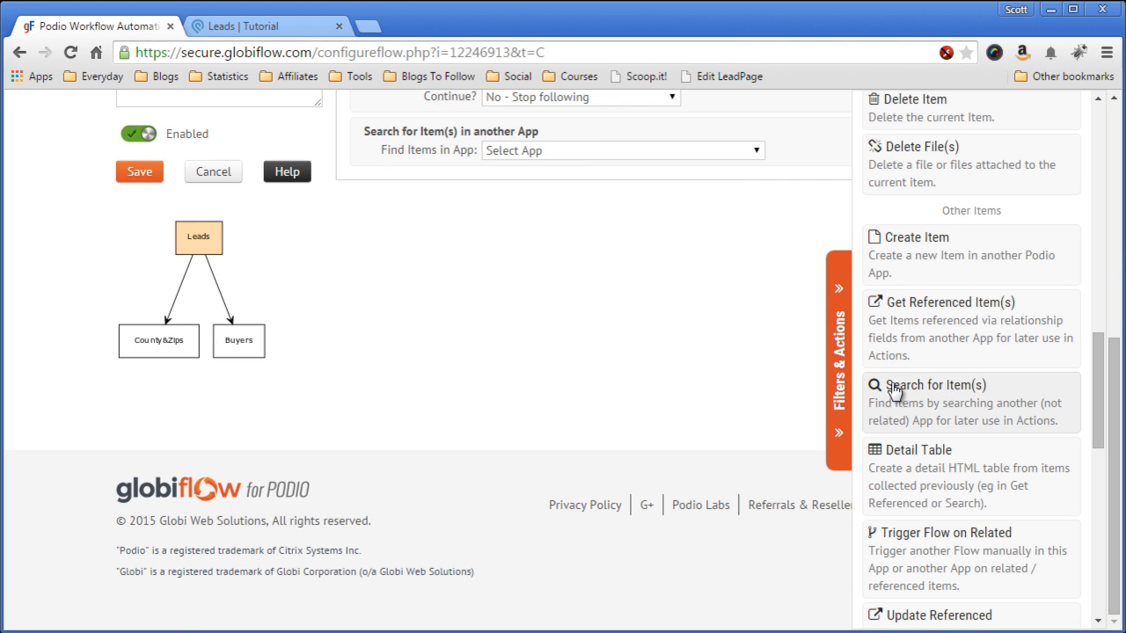
pyautogui.scroll(2, 642, 337)
pyautogui.click(842, 364)
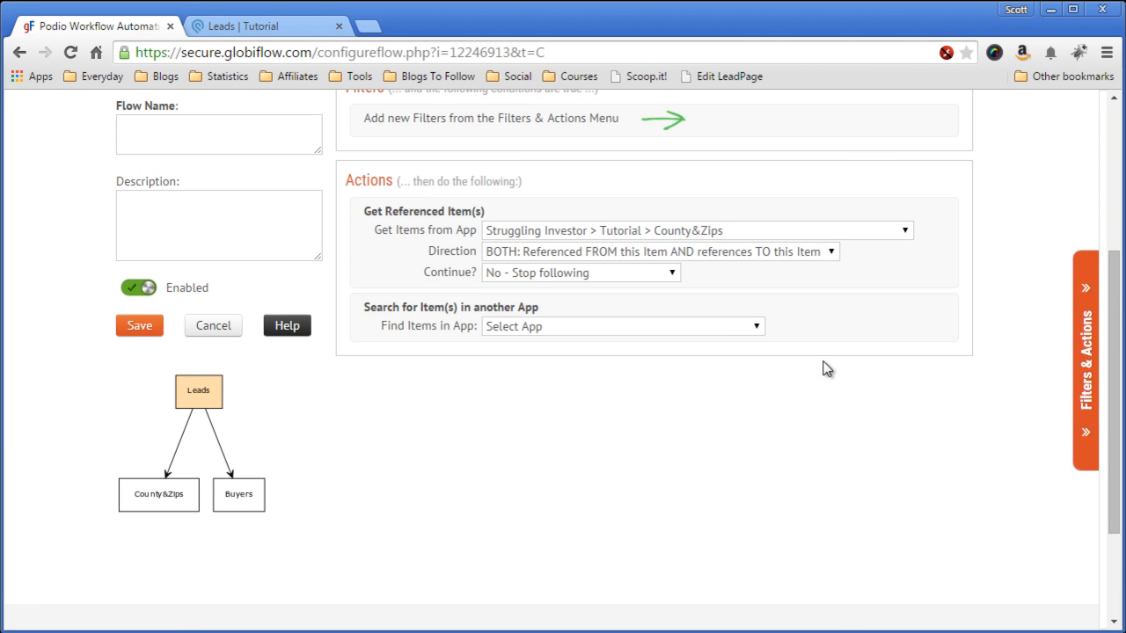
pyautogui.click(569, 327)
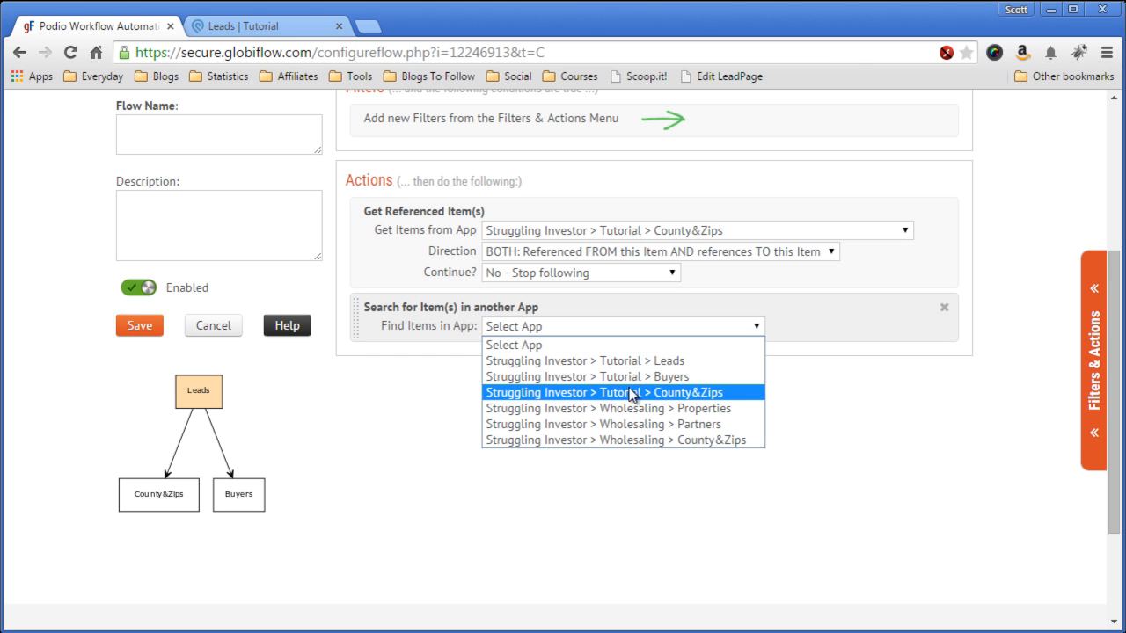
pyautogui.click(629, 393)
pyautogui.click(574, 351)
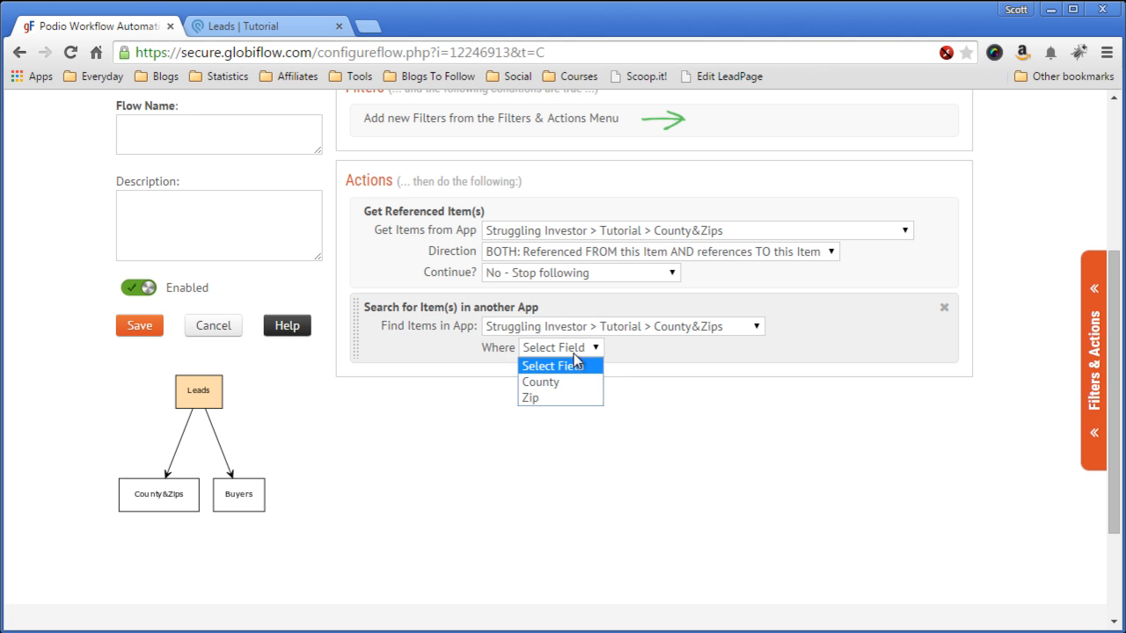
pyautogui.click(578, 400)
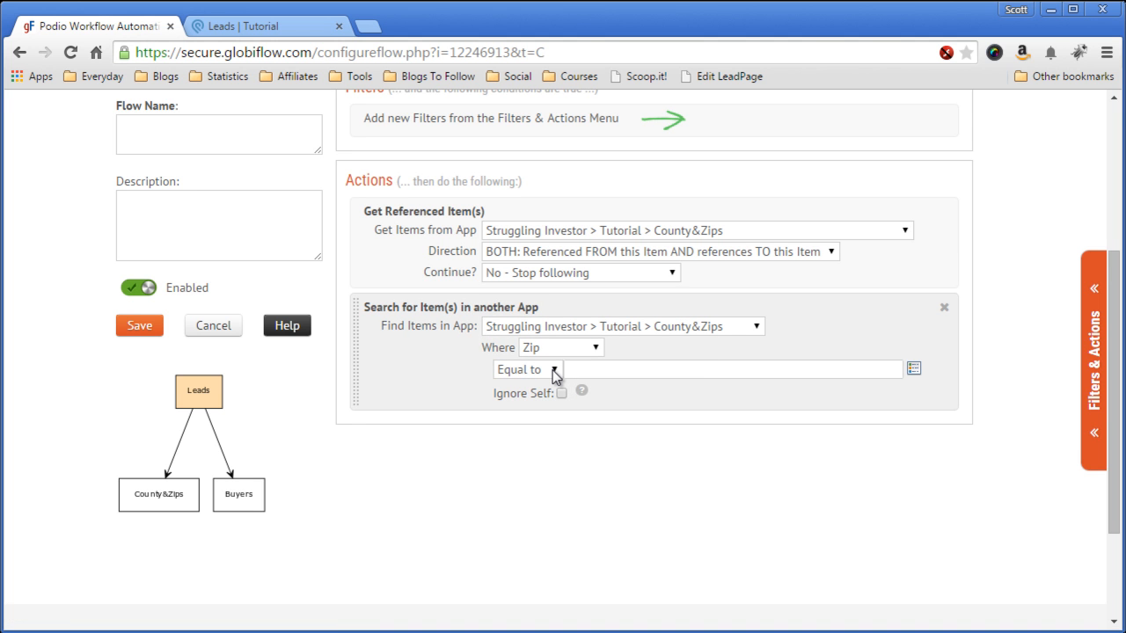
# Step: Set the search condition to Zip Equal to the (Lead) Zip token
pyautogui.click(555, 373)
pyautogui.click(555, 373)
pyautogui.click(555, 373)
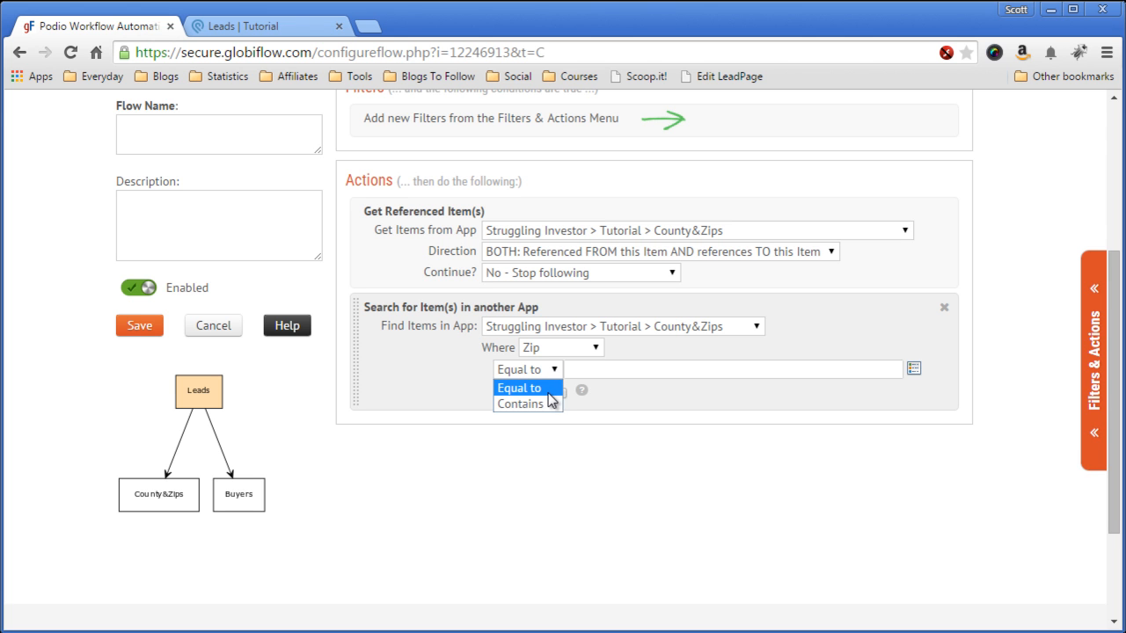
pyautogui.click(547, 391)
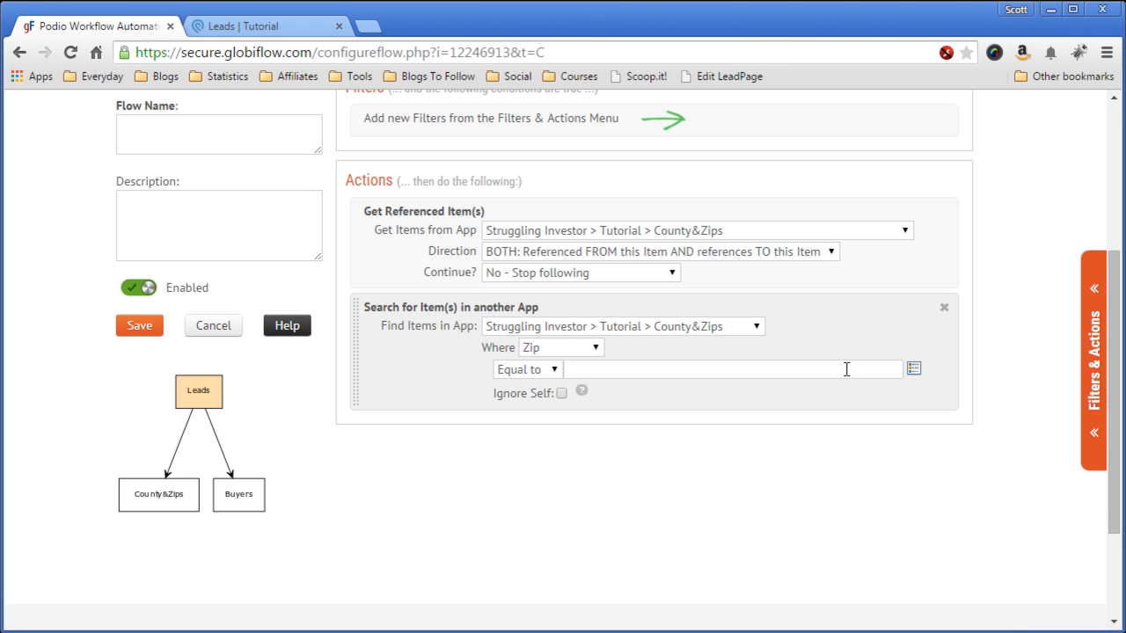
pyautogui.click(915, 371)
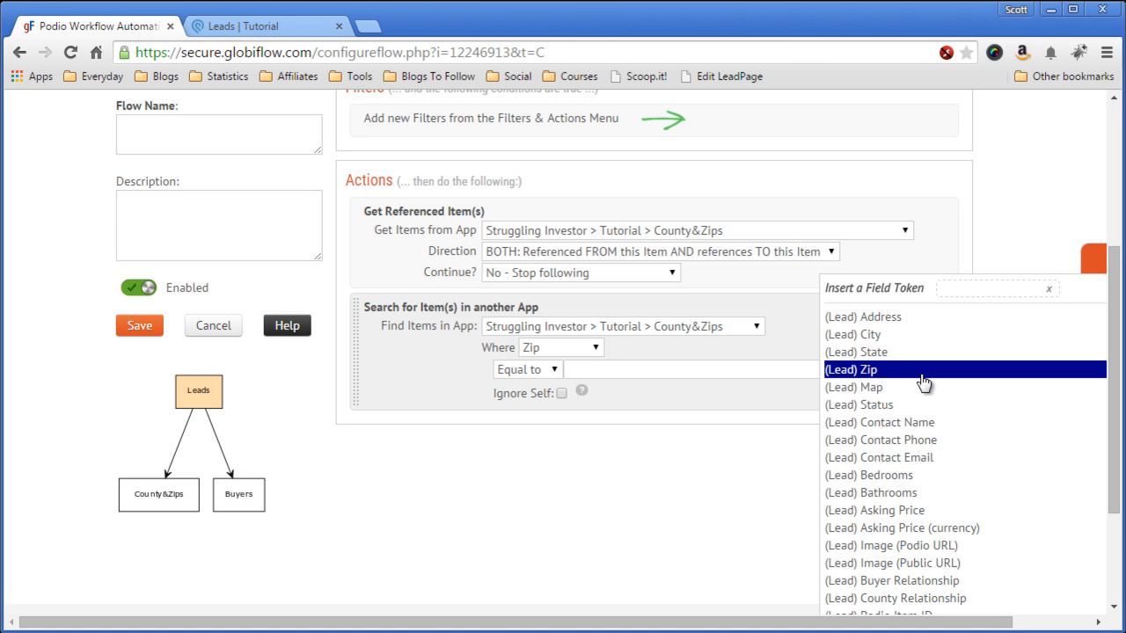
pyautogui.click(869, 370)
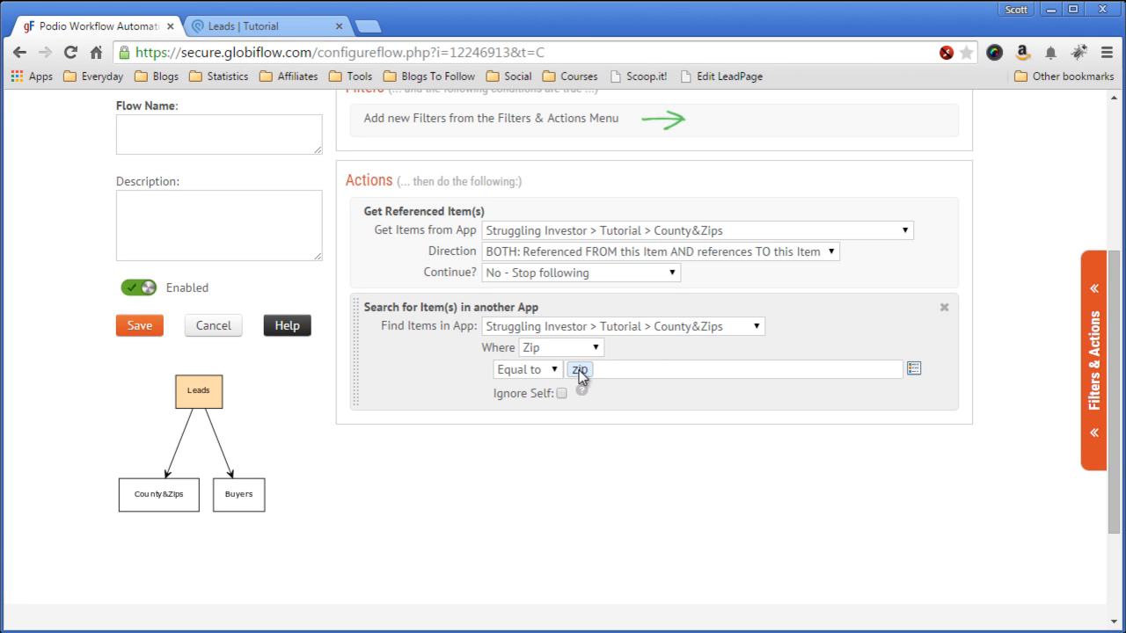
pyautogui.click(914, 370)
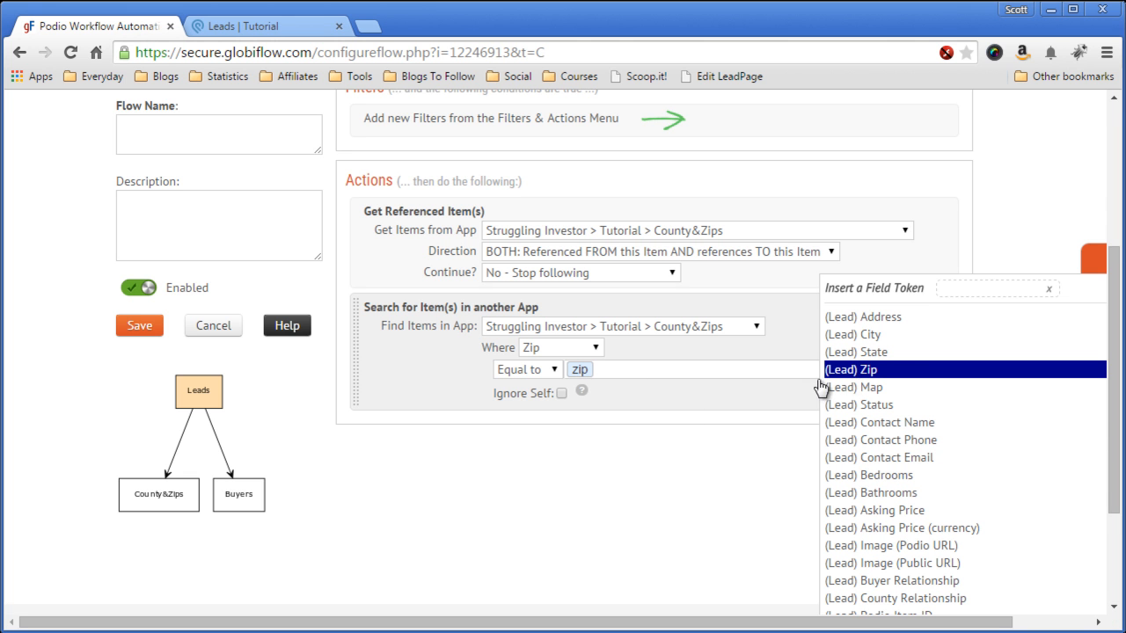
pyautogui.click(620, 440)
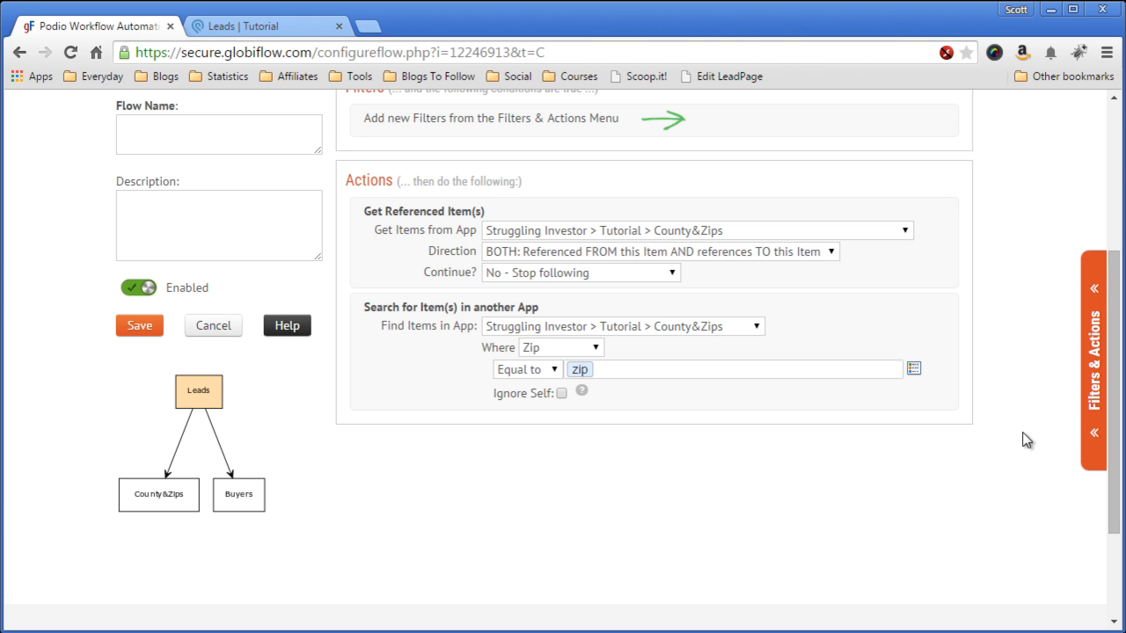
pyautogui.click(1091, 383)
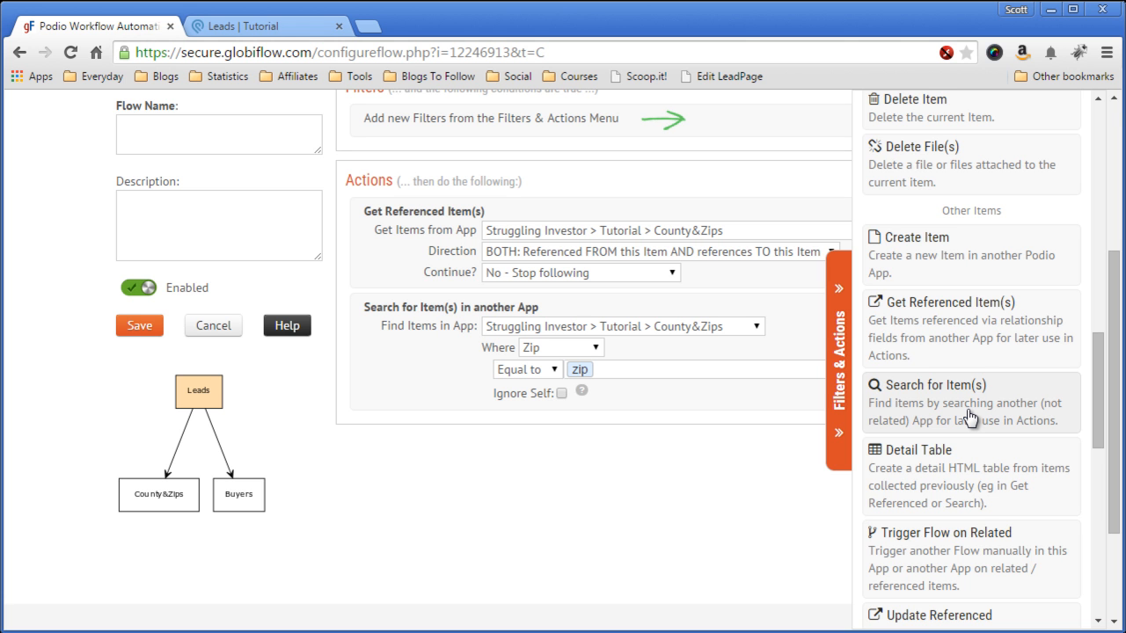
# Step: Add a Sanity Check with the condition (Lead) Zip !=""
pyautogui.scroll(-6, 968, 417)
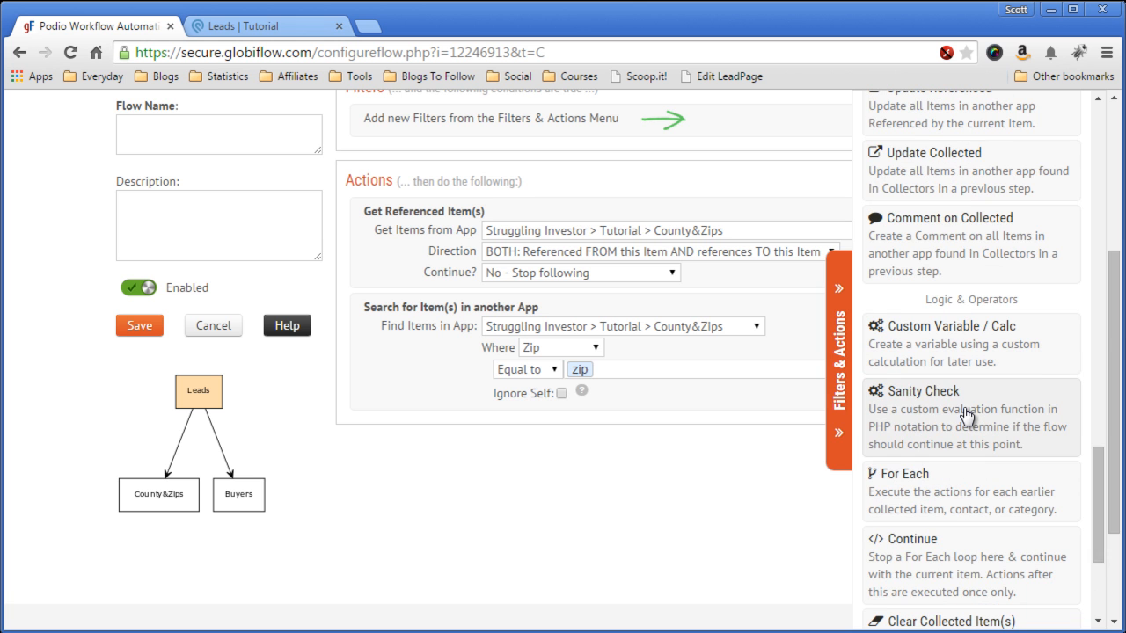
pyautogui.click(967, 417)
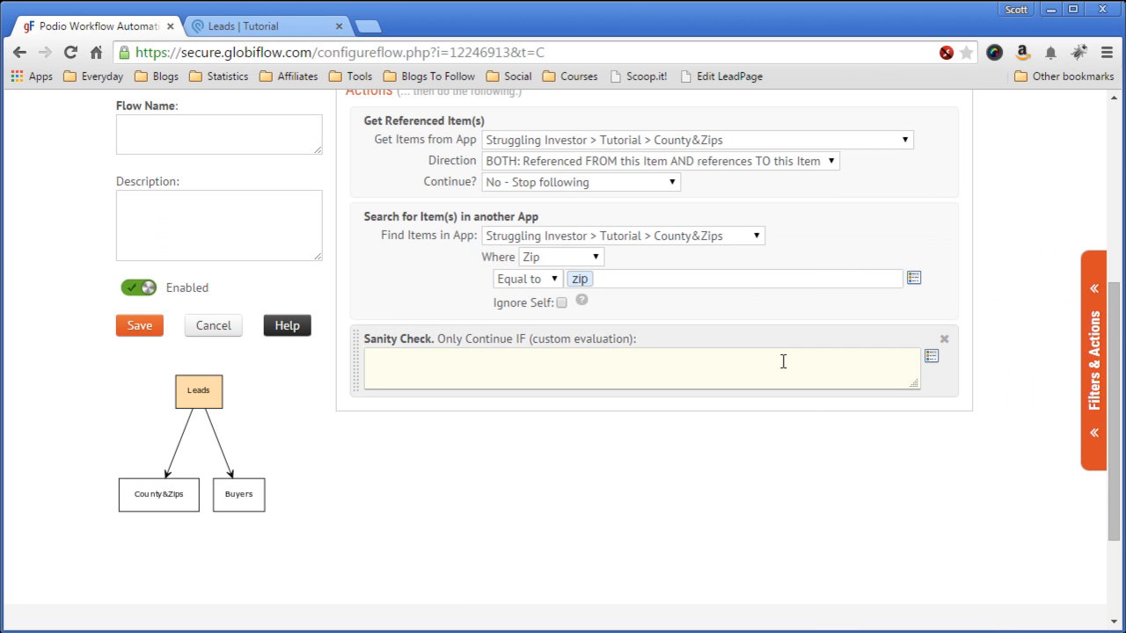
pyautogui.click(932, 368)
pyautogui.click(927, 367)
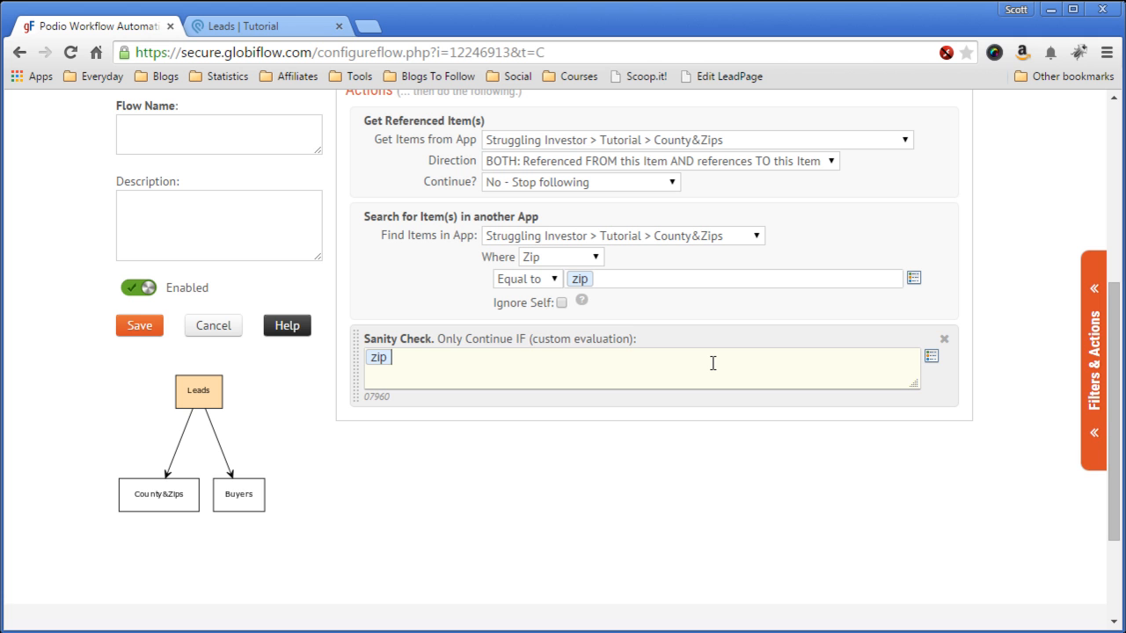
pyautogui.write('!=')
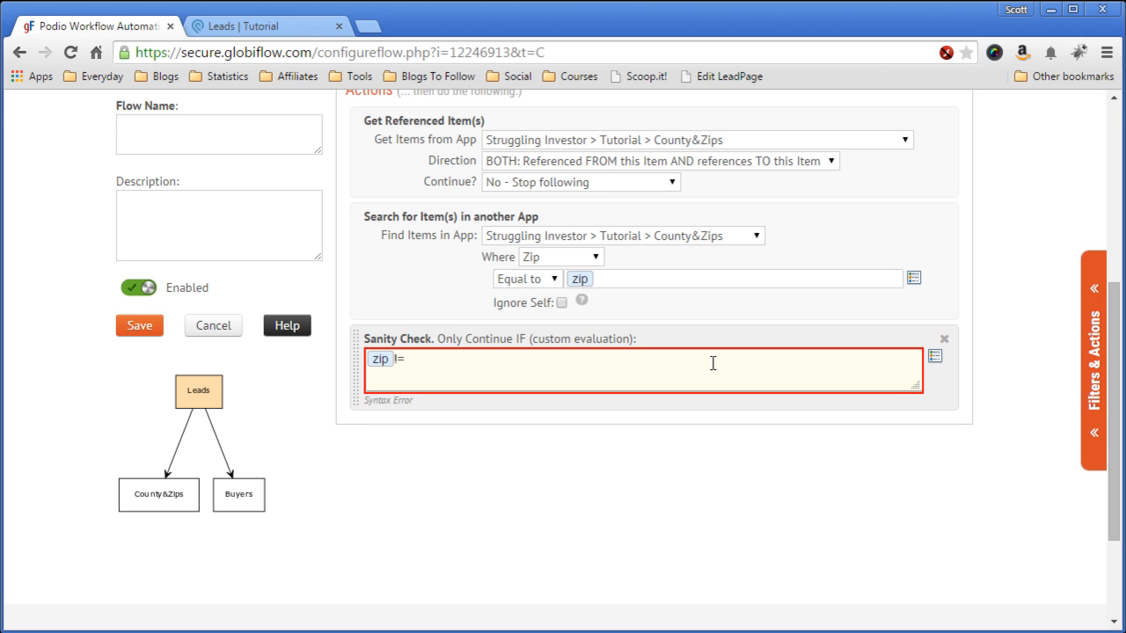
pyautogui.write('""')
pyautogui.click(488, 447)
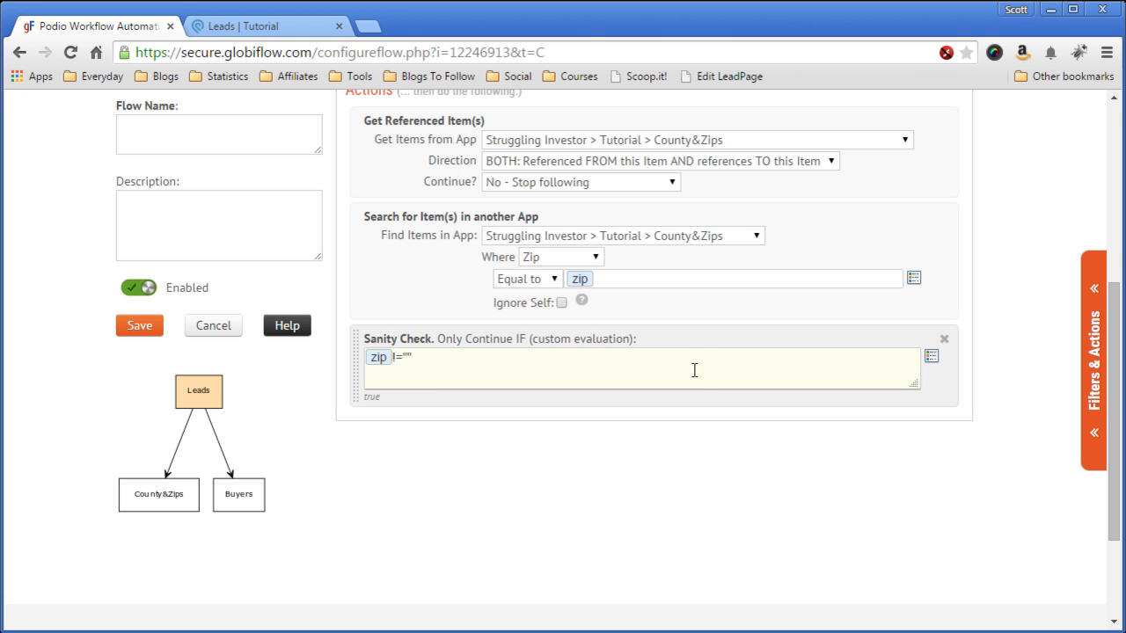
pyautogui.click(1097, 359)
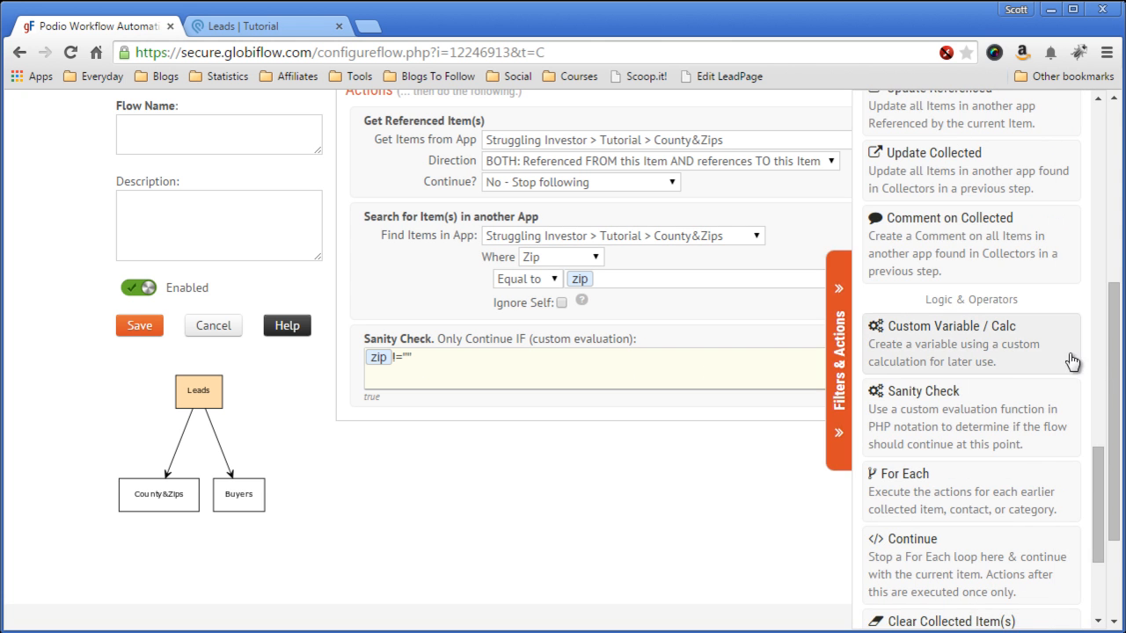
pyautogui.scroll(2, 990, 365)
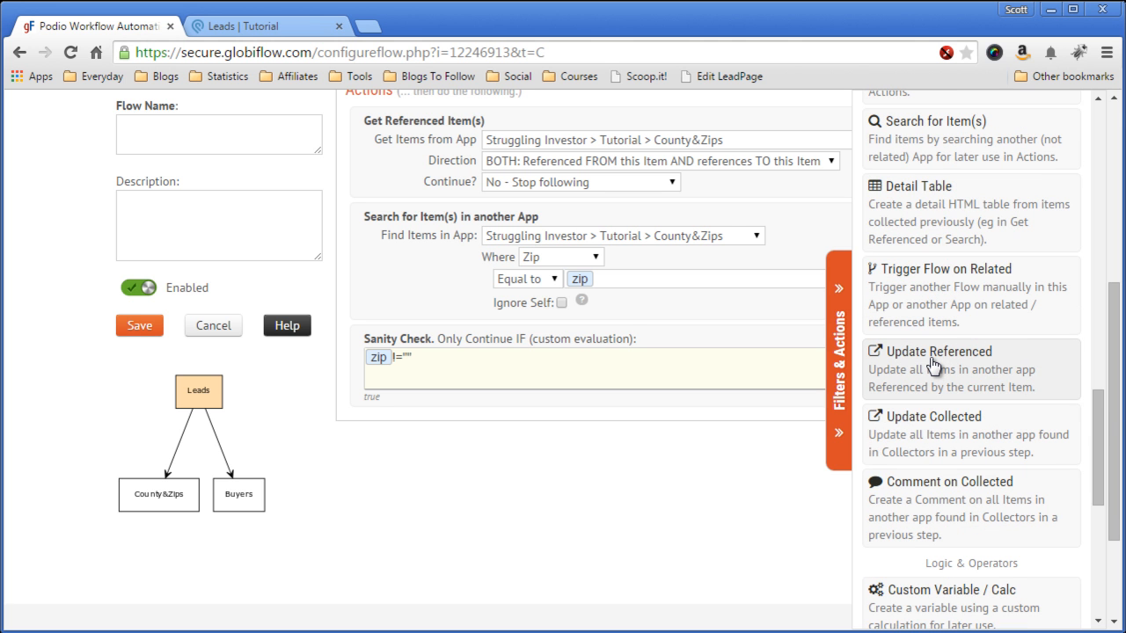
pyautogui.scroll(3, 935, 369)
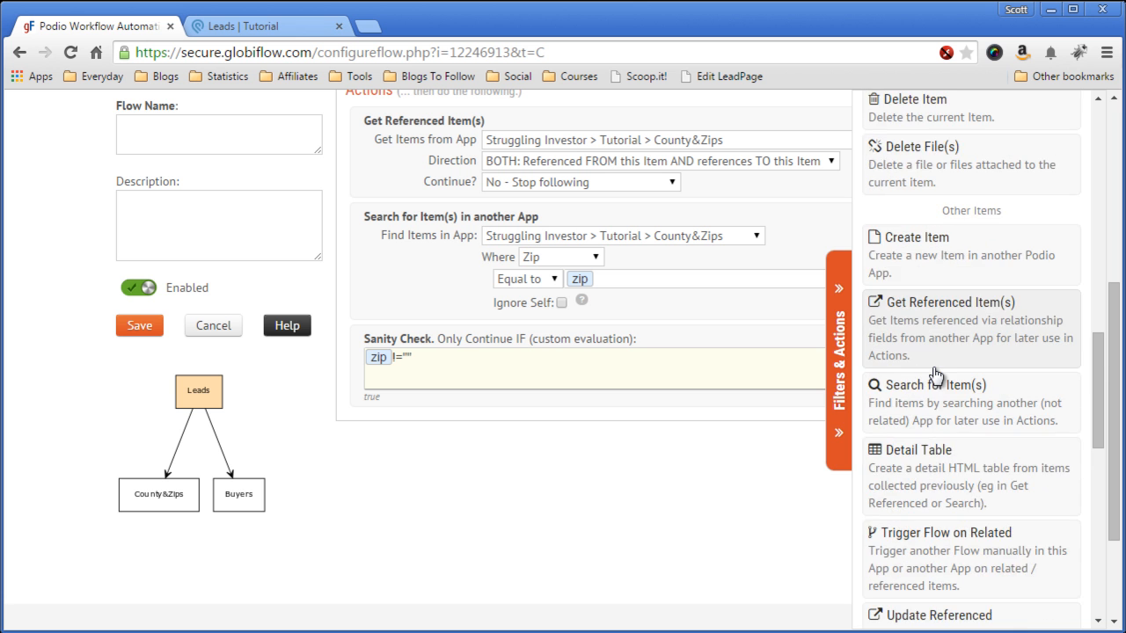
pyautogui.scroll(4, 935, 374)
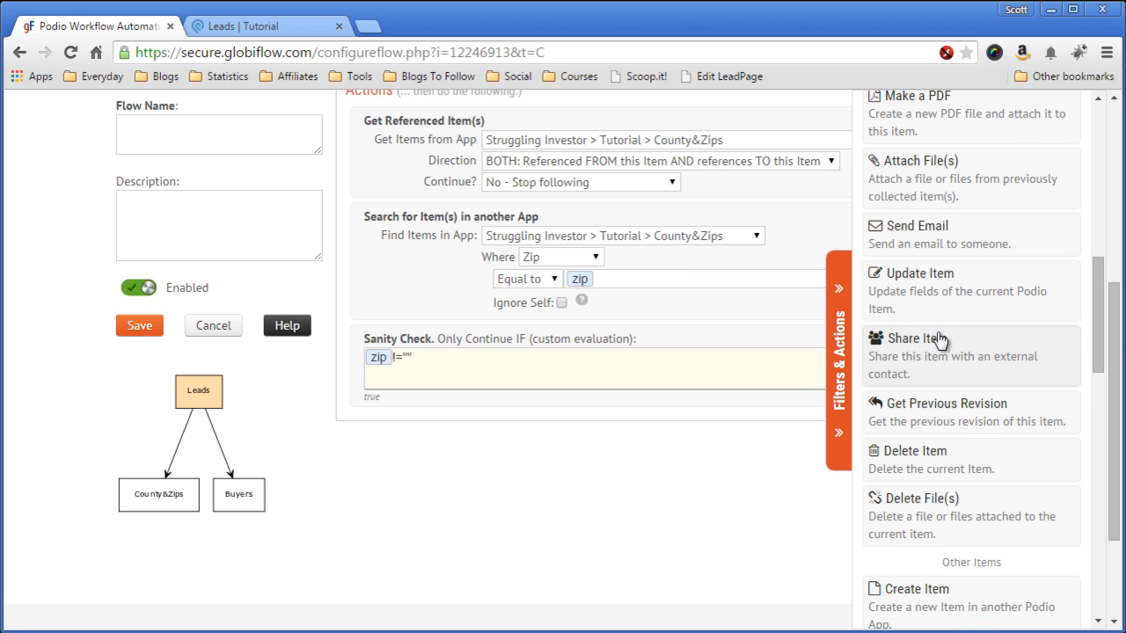
pyautogui.click(938, 299)
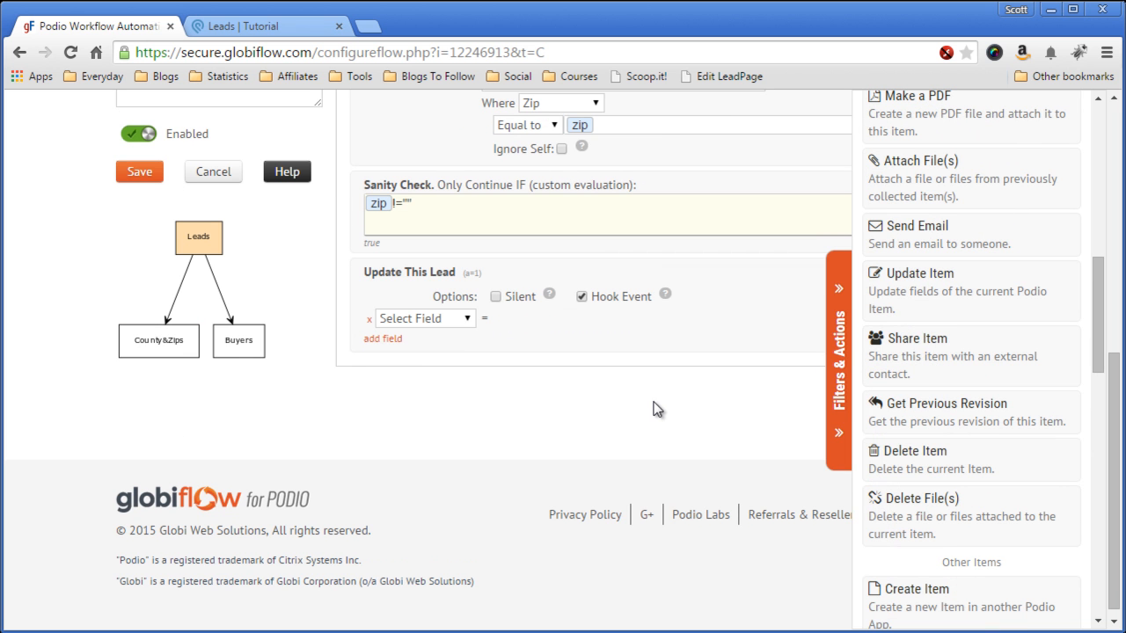
pyautogui.click(467, 320)
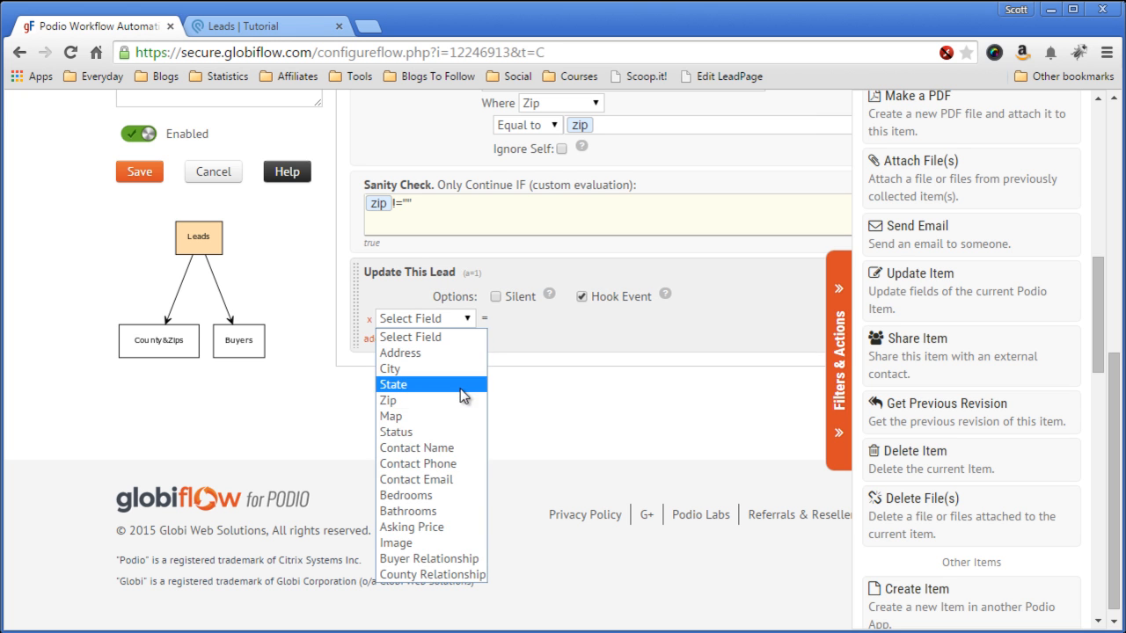
pyautogui.click(452, 574)
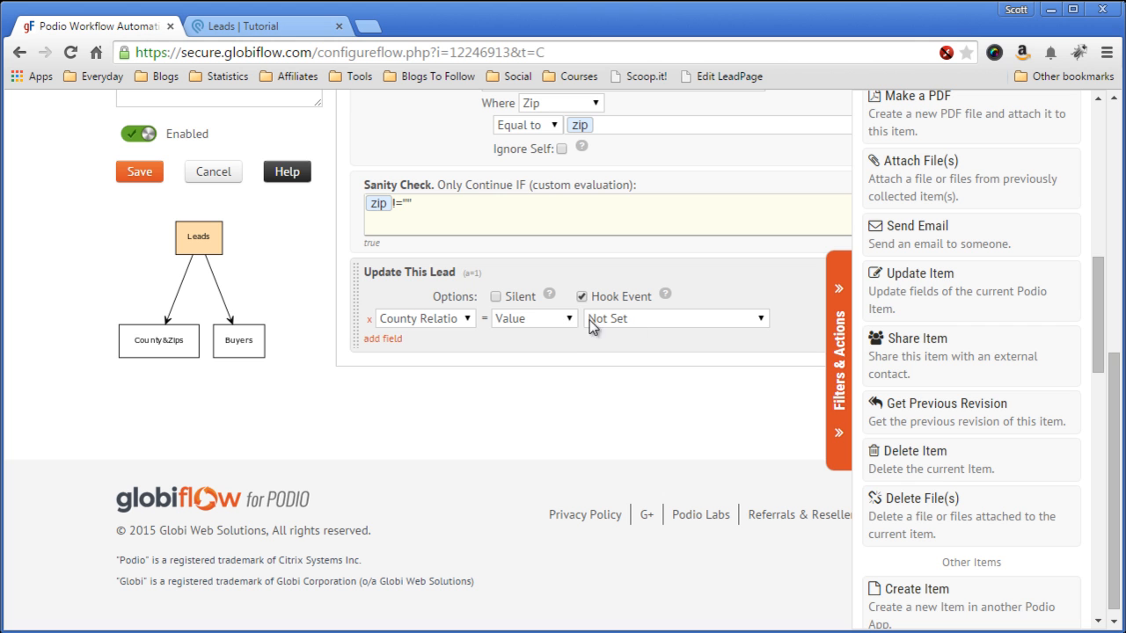
pyautogui.click(644, 321)
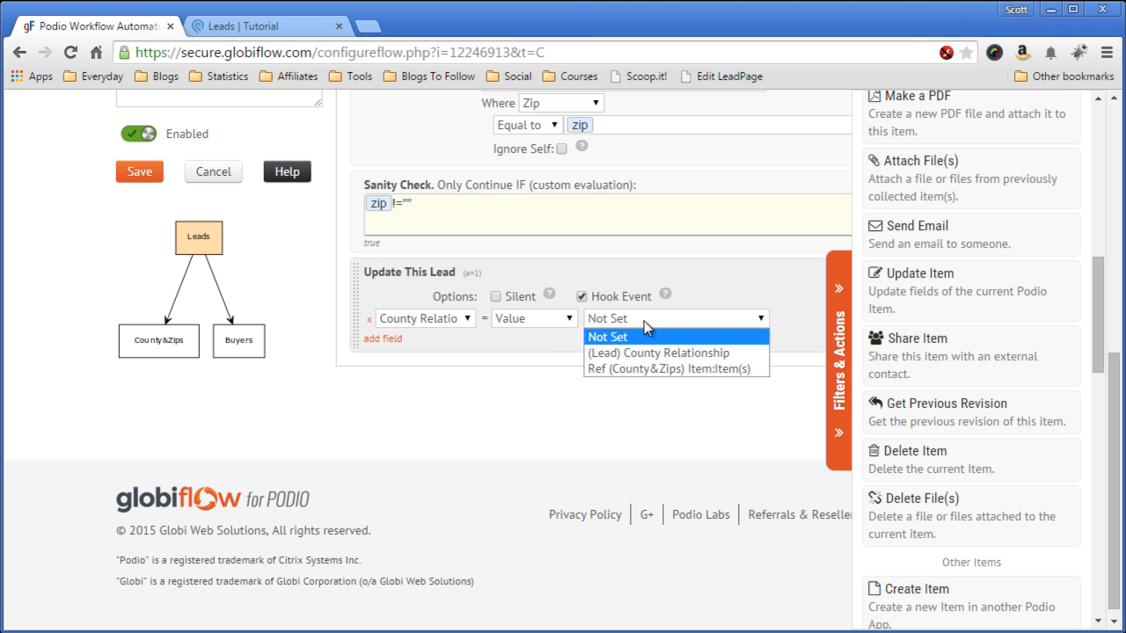
pyautogui.click(696, 370)
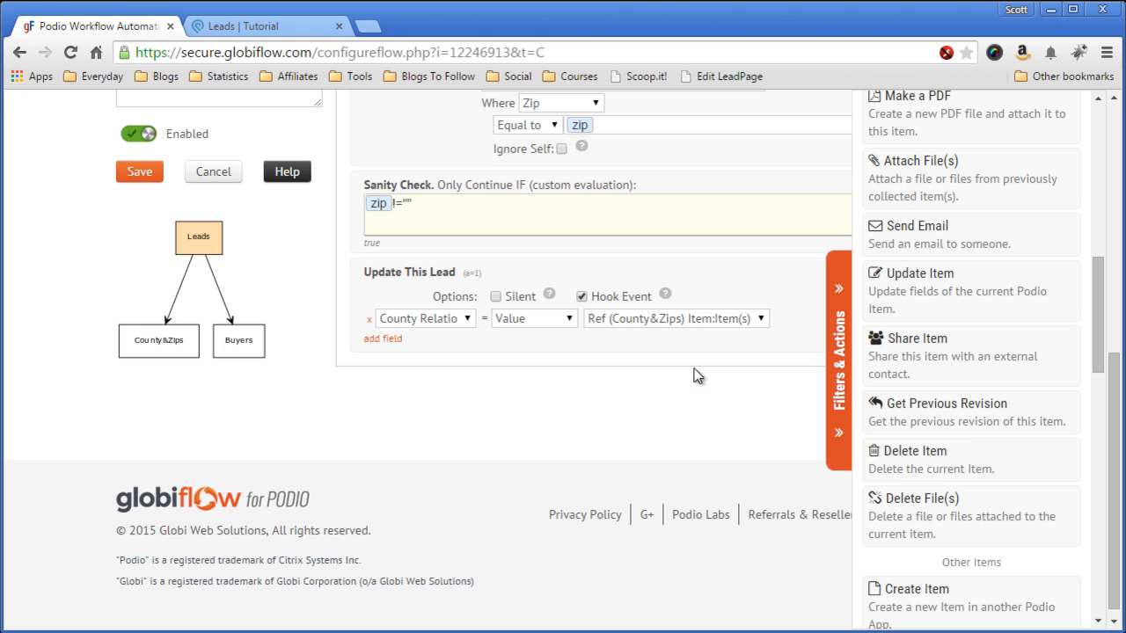
pyautogui.click(831, 359)
pyautogui.scroll(1, 976, 374)
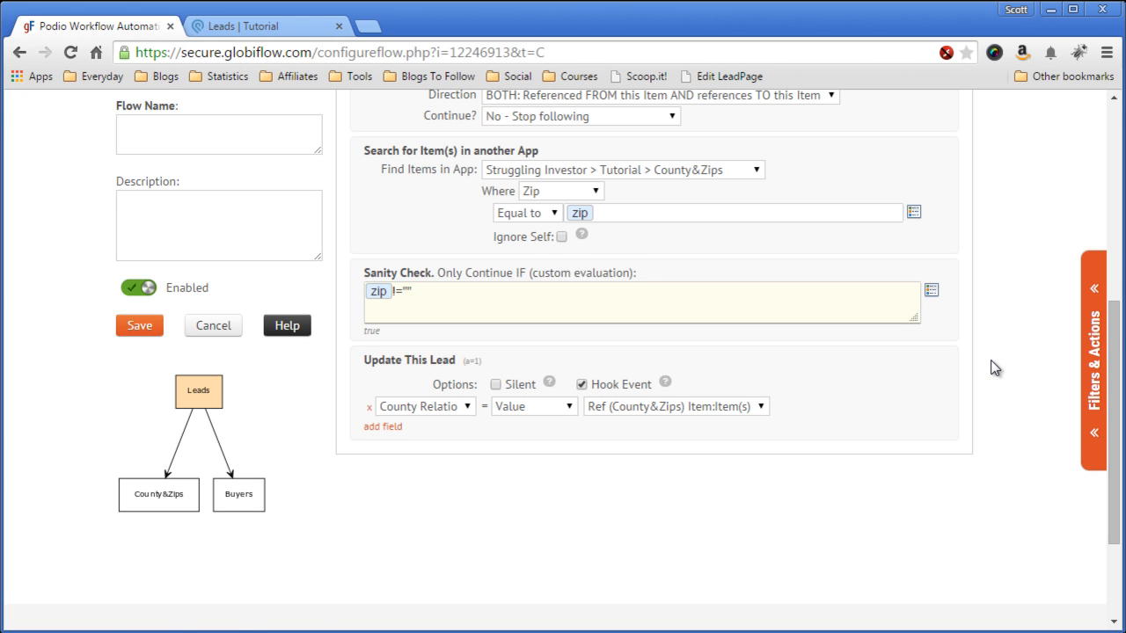
pyautogui.scroll(-1, 995, 367)
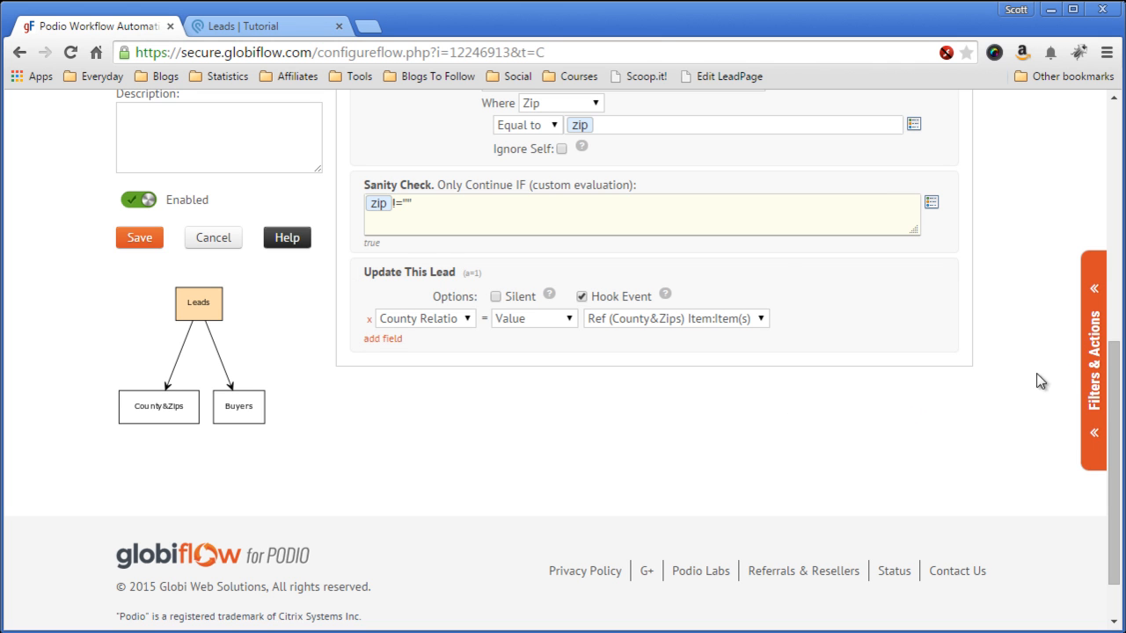
pyautogui.click(1094, 367)
pyautogui.scroll(-4, 970, 366)
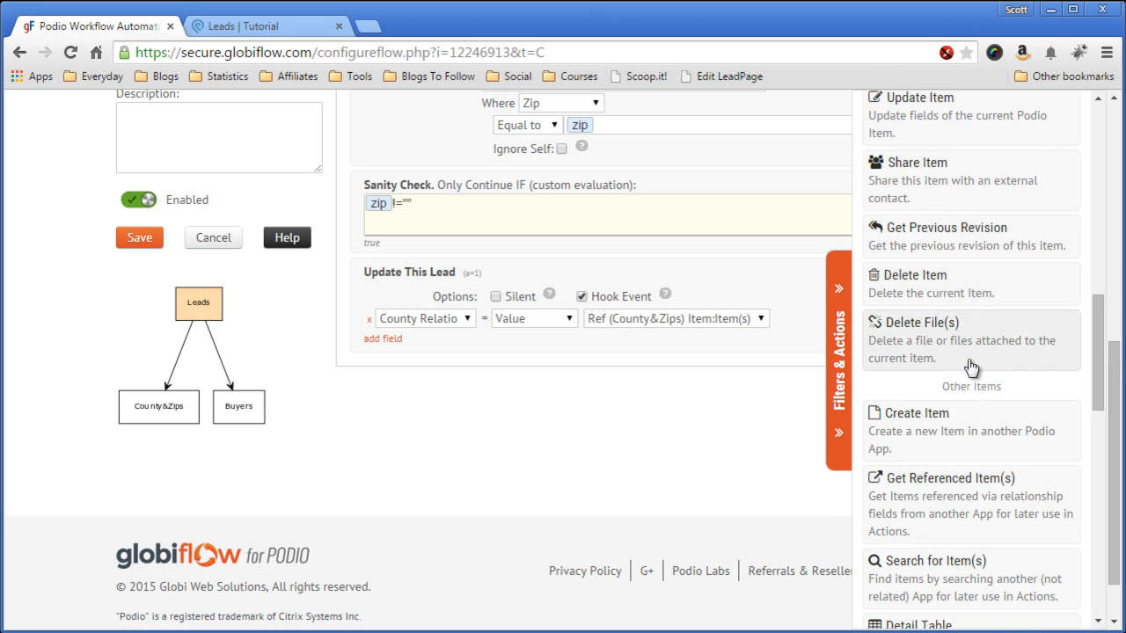
# Step: Add a Get Referenced Item(s) step pulling Tutorial > Buyers items in BOTH directions
pyautogui.click(965, 357)
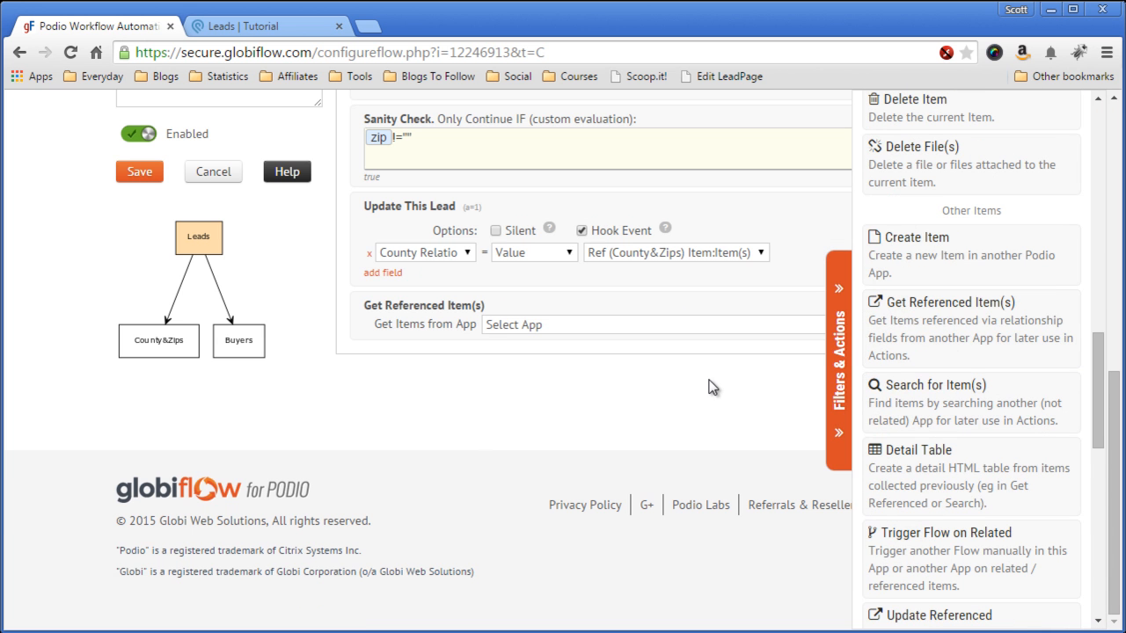
pyautogui.click(838, 350)
pyautogui.click(838, 335)
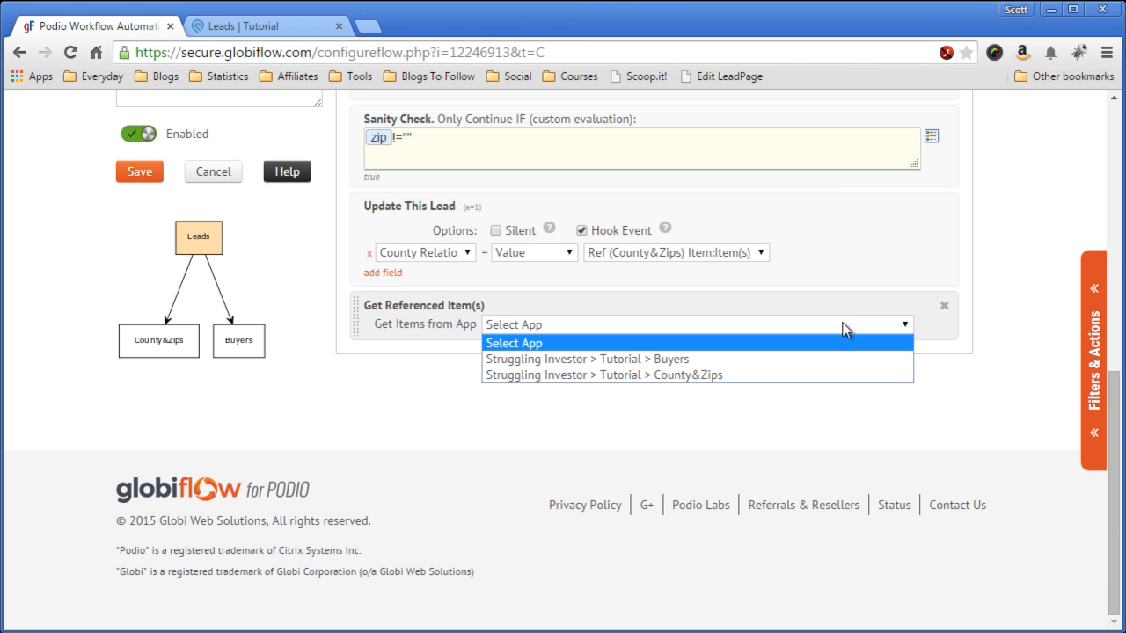
pyautogui.click(746, 360)
pyautogui.click(737, 348)
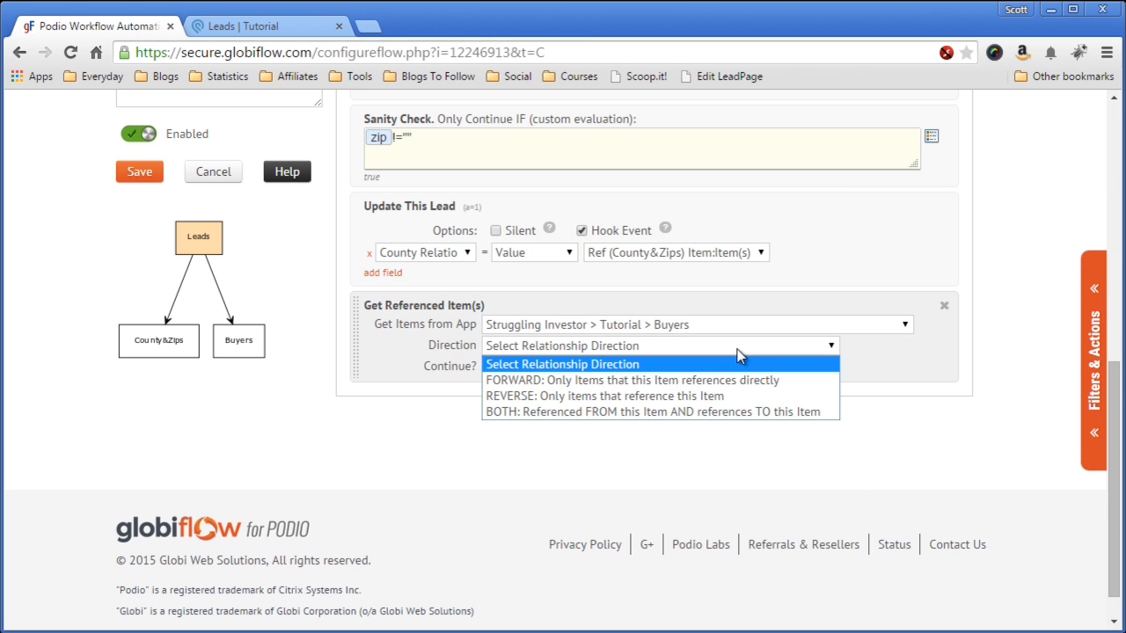
pyautogui.click(695, 412)
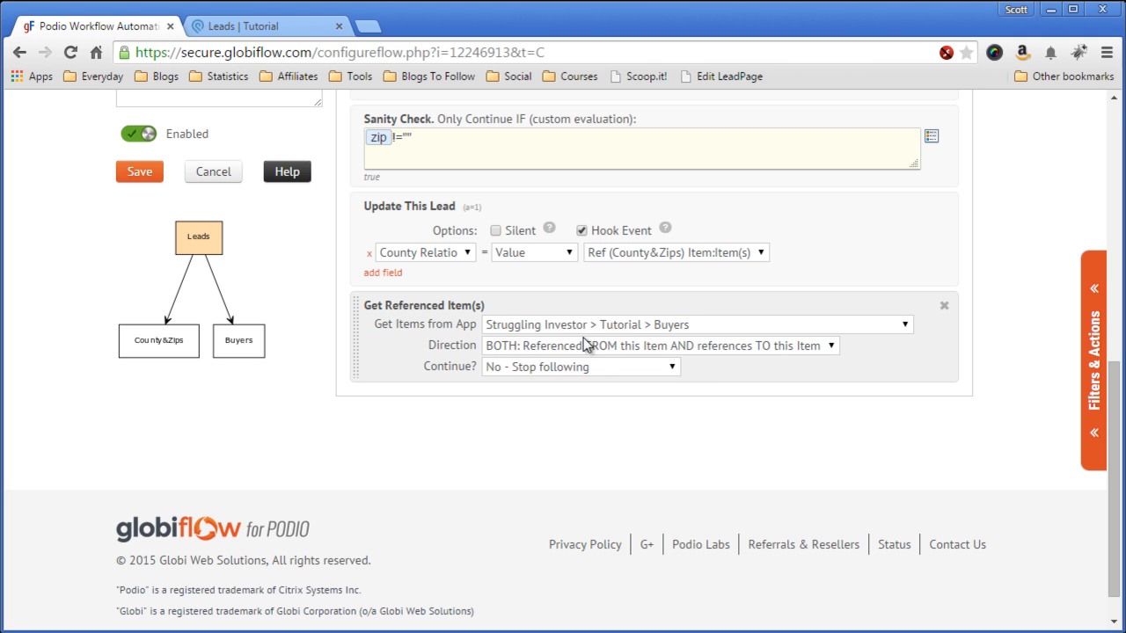
# Step: Add a Search for Item(s) step and open its Find Items in App choices
pyautogui.click(1087, 347)
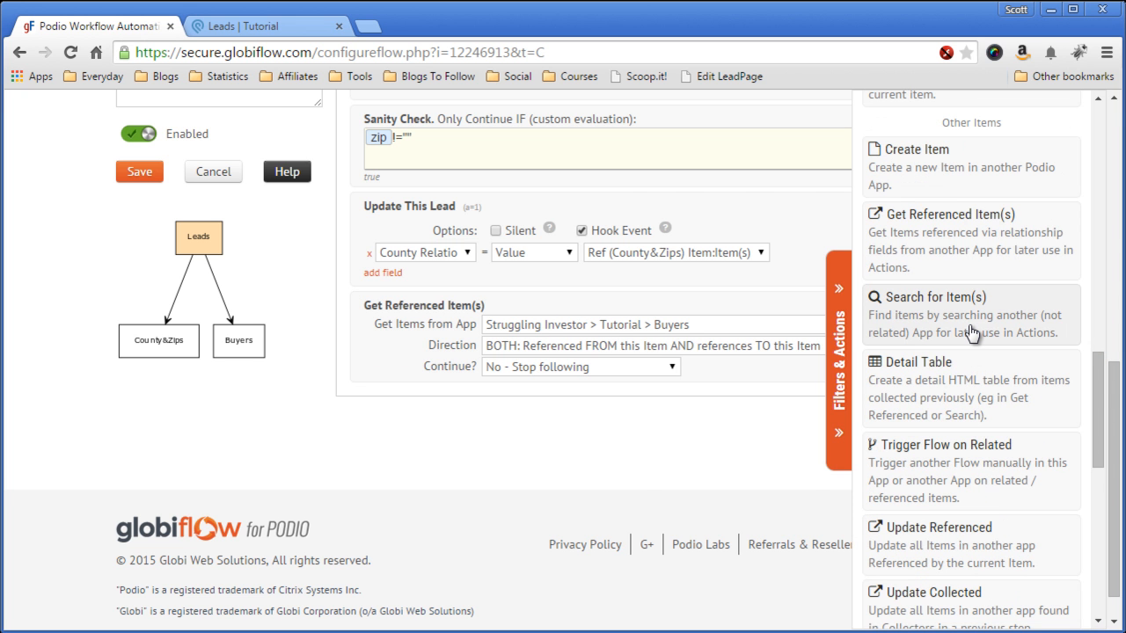
pyautogui.click(971, 333)
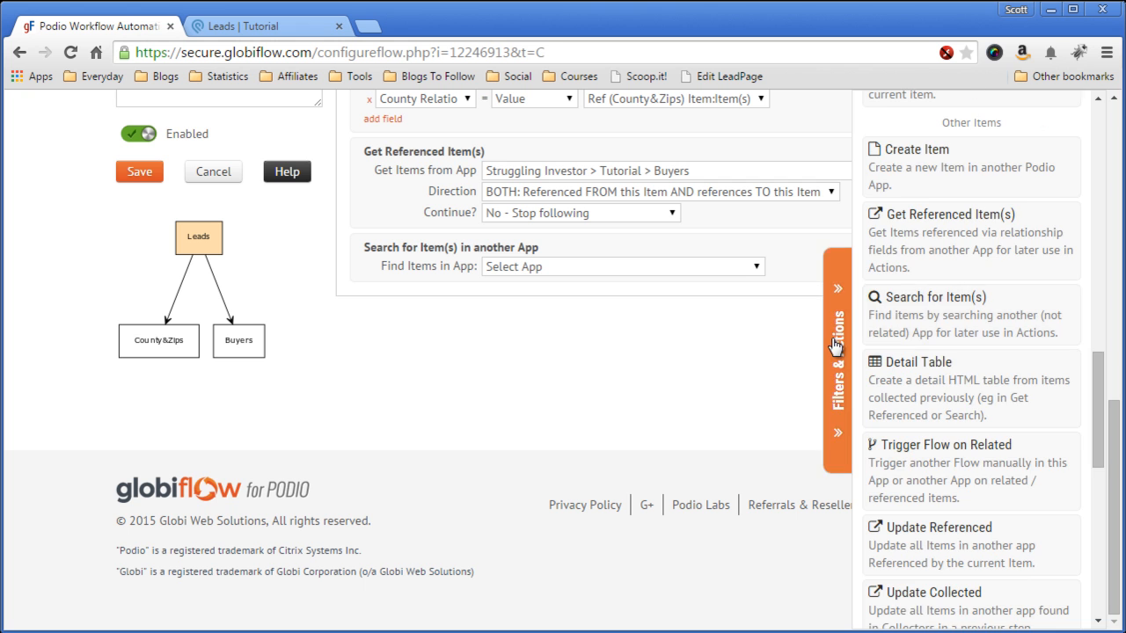
pyautogui.click(747, 267)
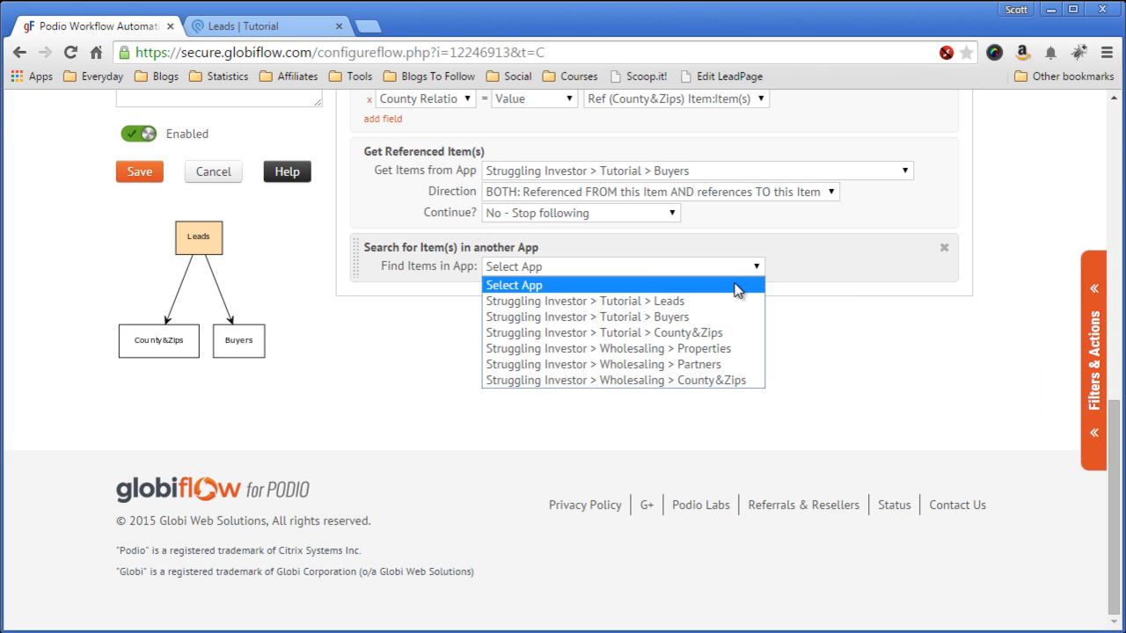
# Step: Search Tutorial > Buyers where Counties contains the Ref (Item) County token
pyautogui.click(726, 318)
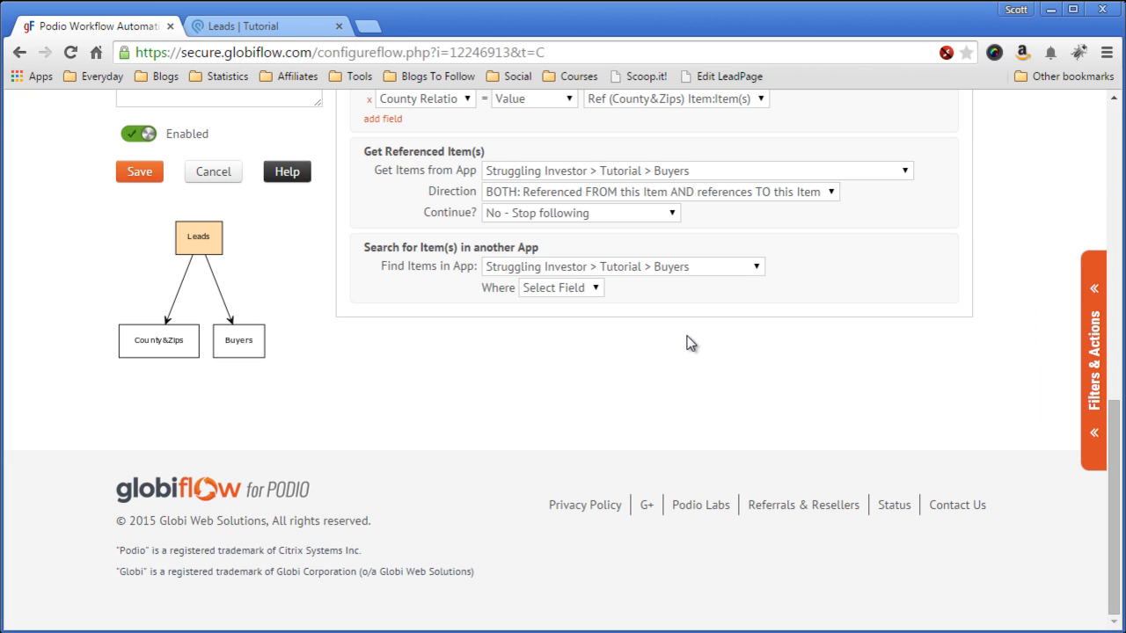
pyautogui.click(576, 288)
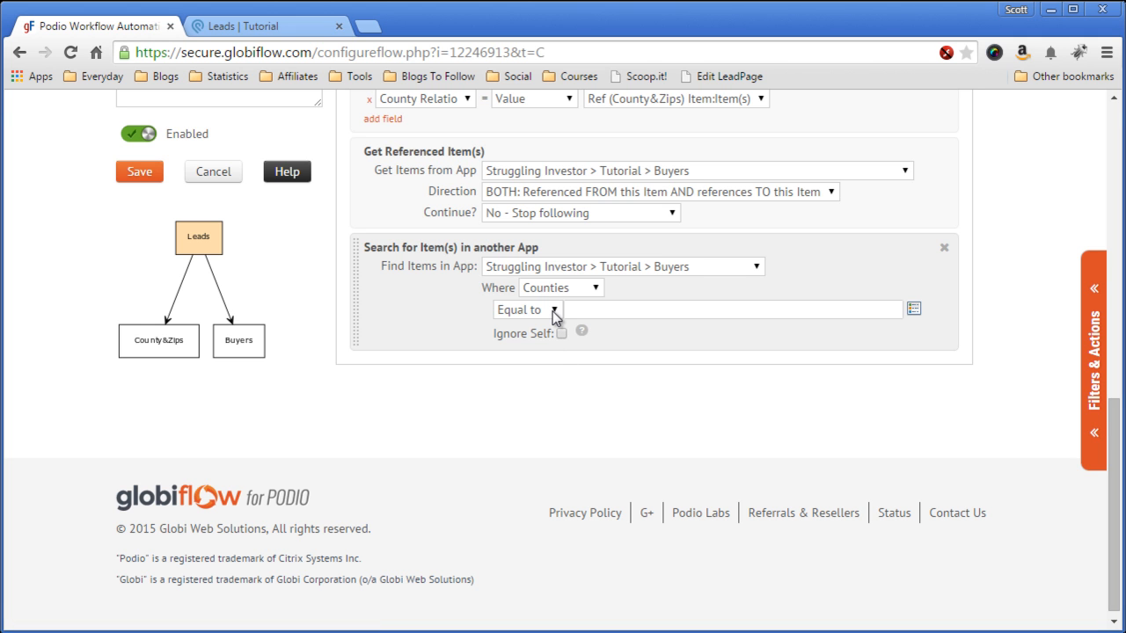
pyautogui.click(552, 312)
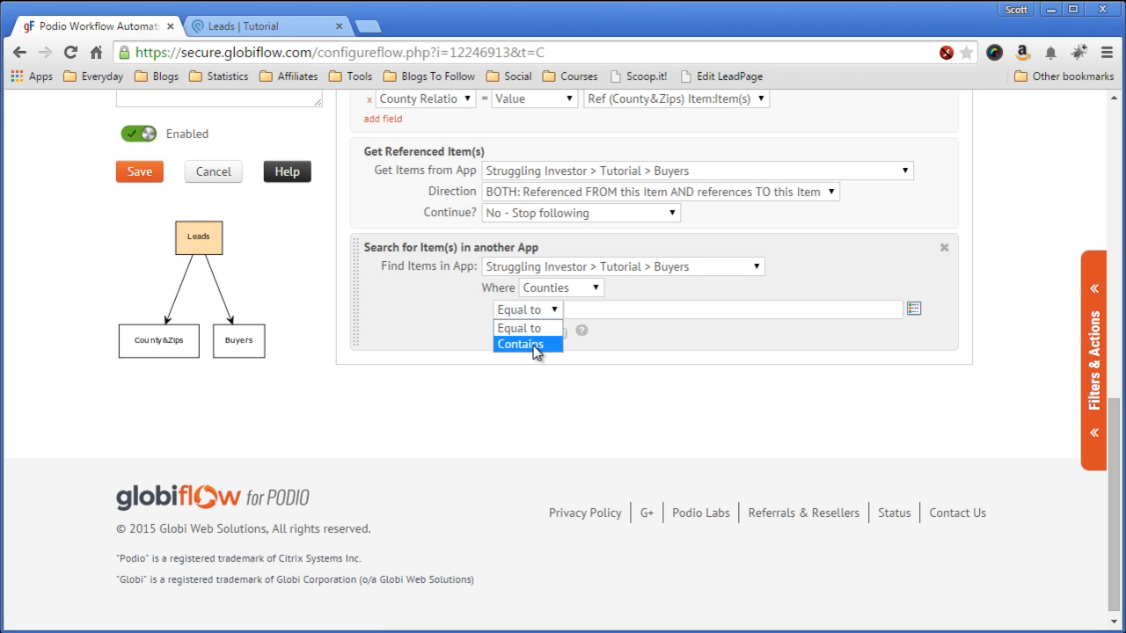
pyautogui.click(528, 344)
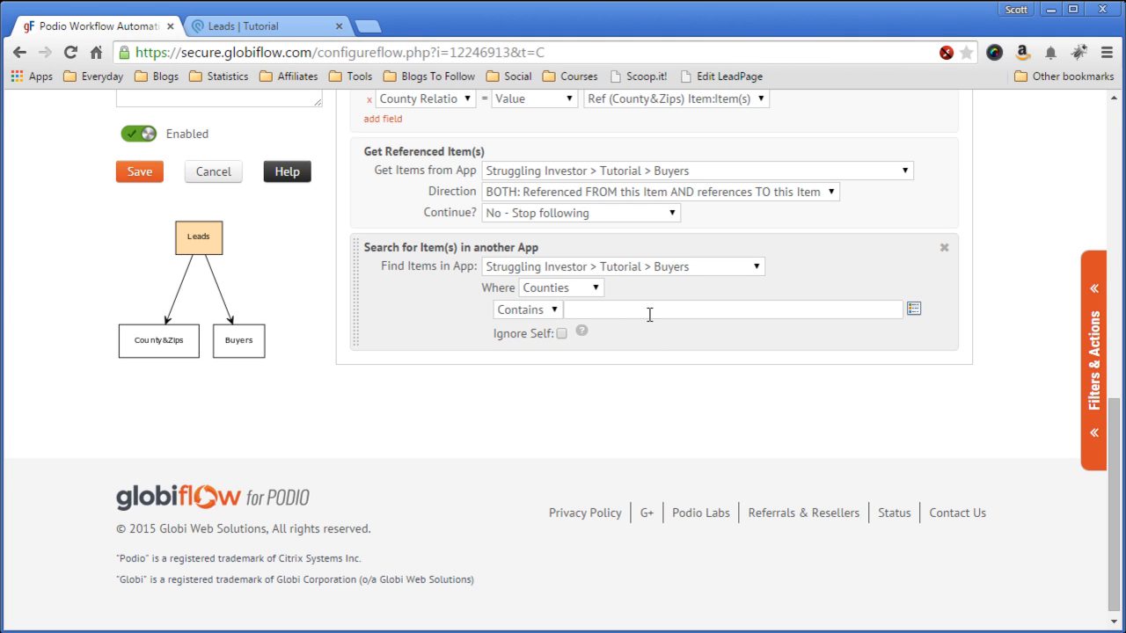
pyautogui.click(914, 310)
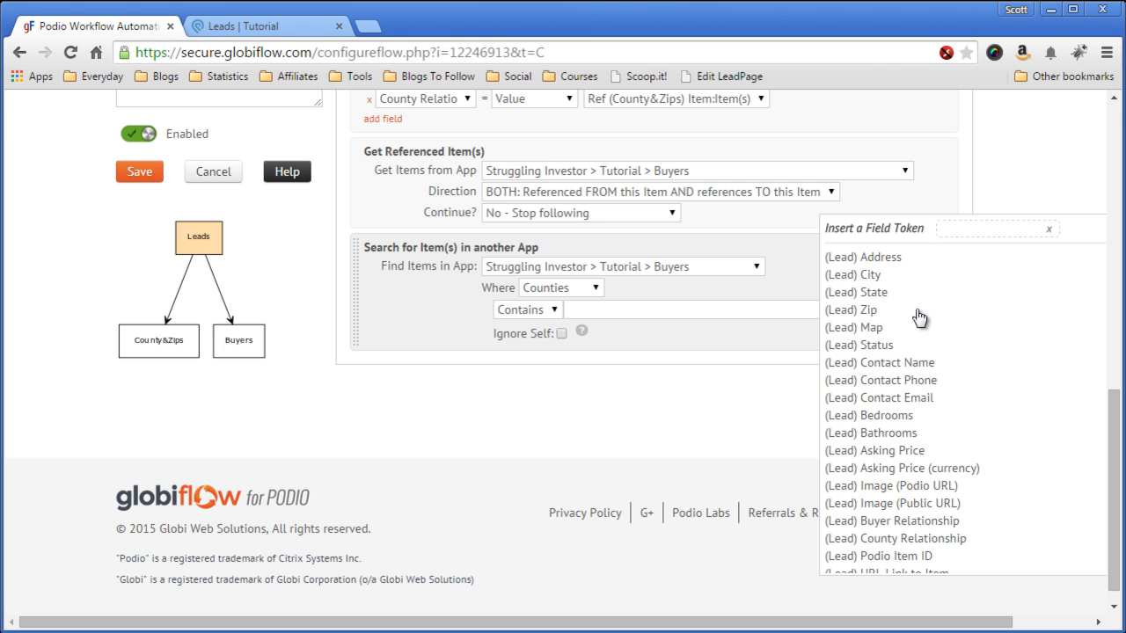
pyautogui.scroll(-3, 915, 348)
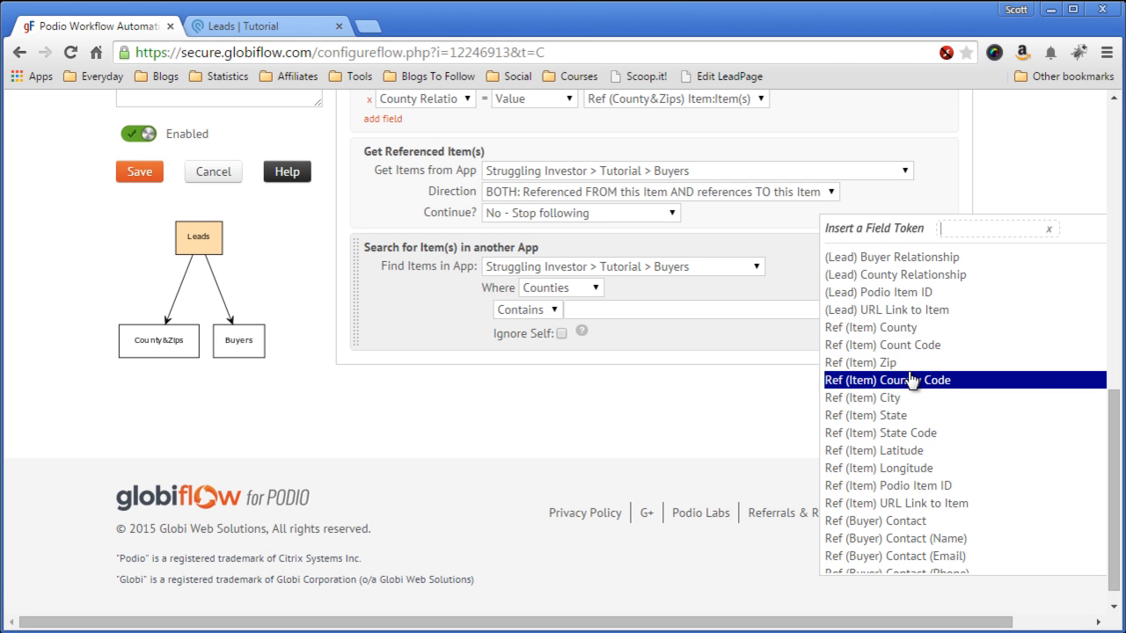
pyautogui.click(927, 330)
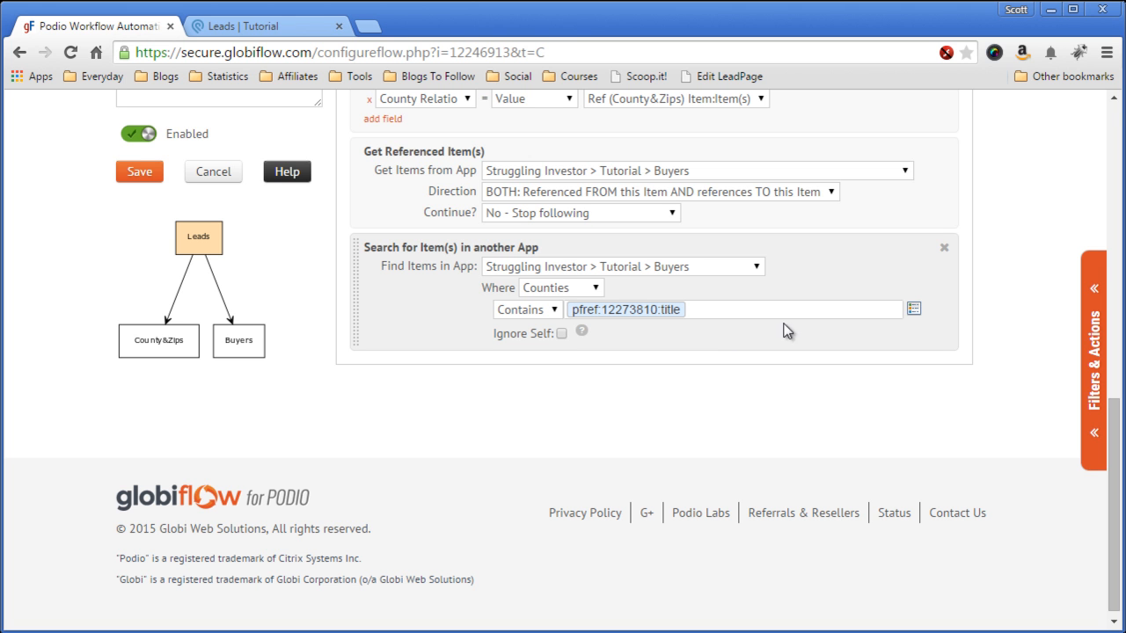
pyautogui.click(1088, 335)
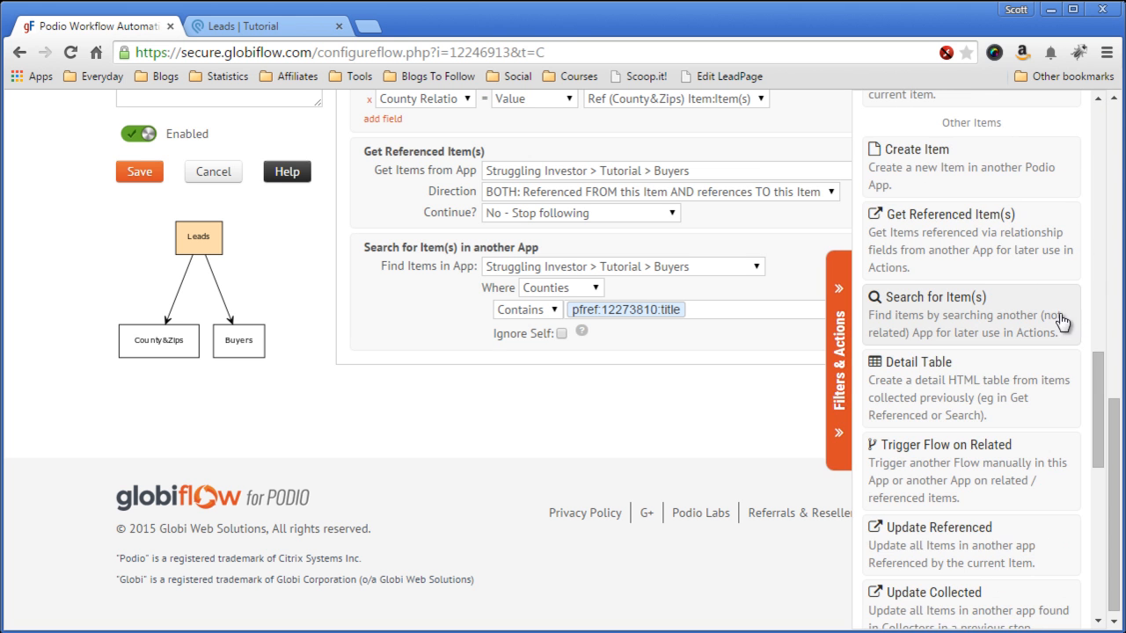
# Step: Add an Update This Lead step setting Buyer Relationship to the found Ref (Buyers) Buyer item(s)
pyautogui.scroll(3, 983, 299)
pyautogui.scroll(3, 976, 281)
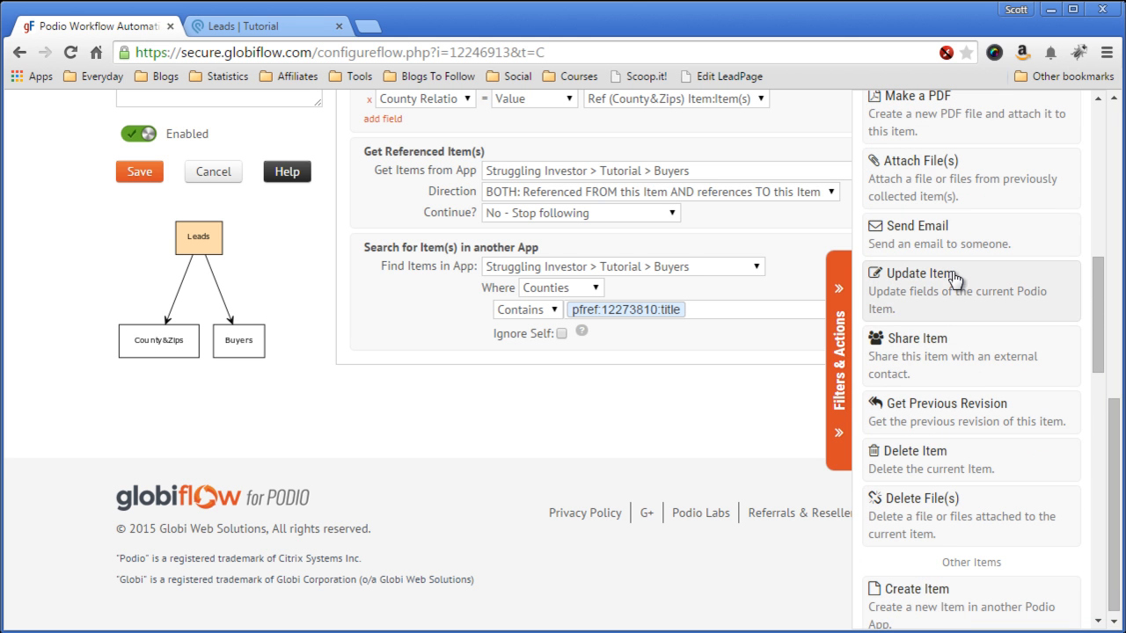
pyautogui.click(894, 273)
pyautogui.click(441, 307)
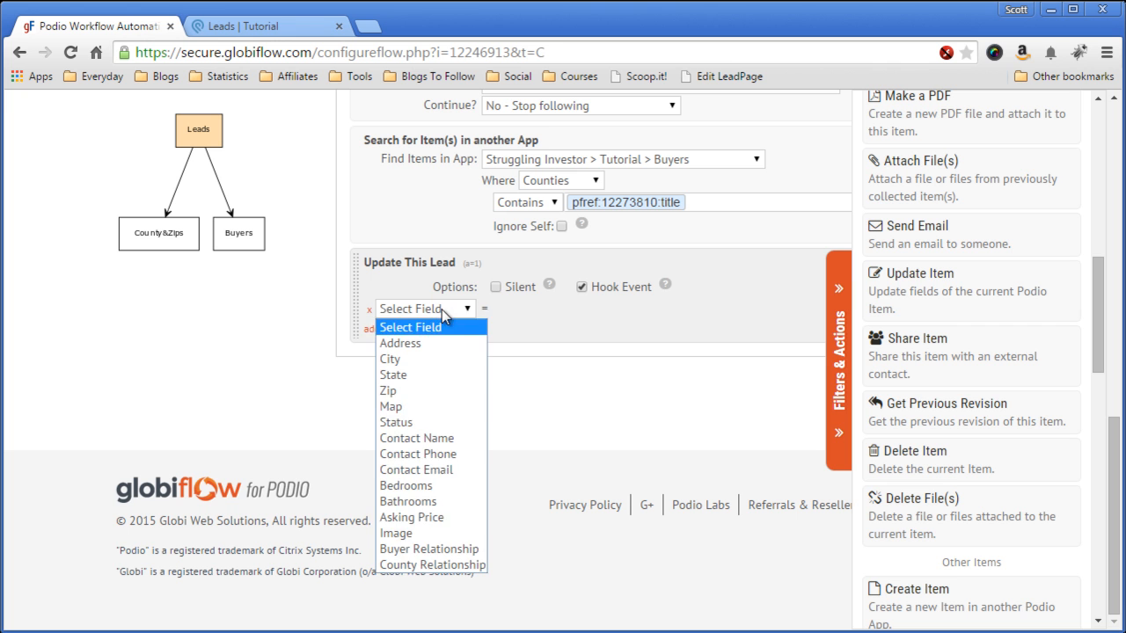
pyautogui.click(450, 550)
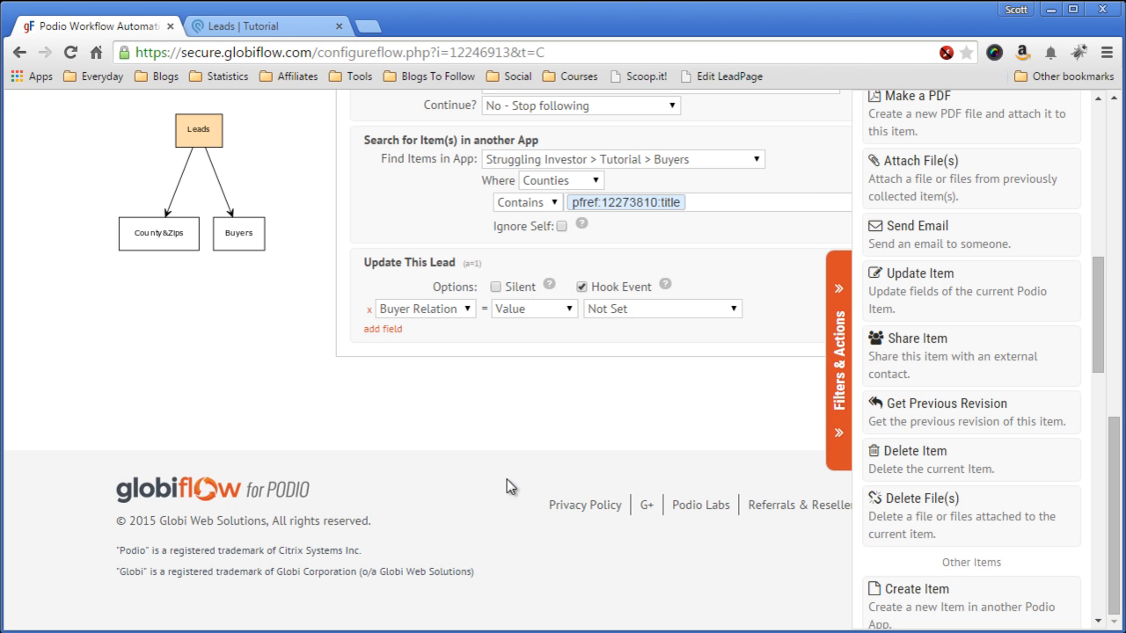
pyautogui.click(607, 309)
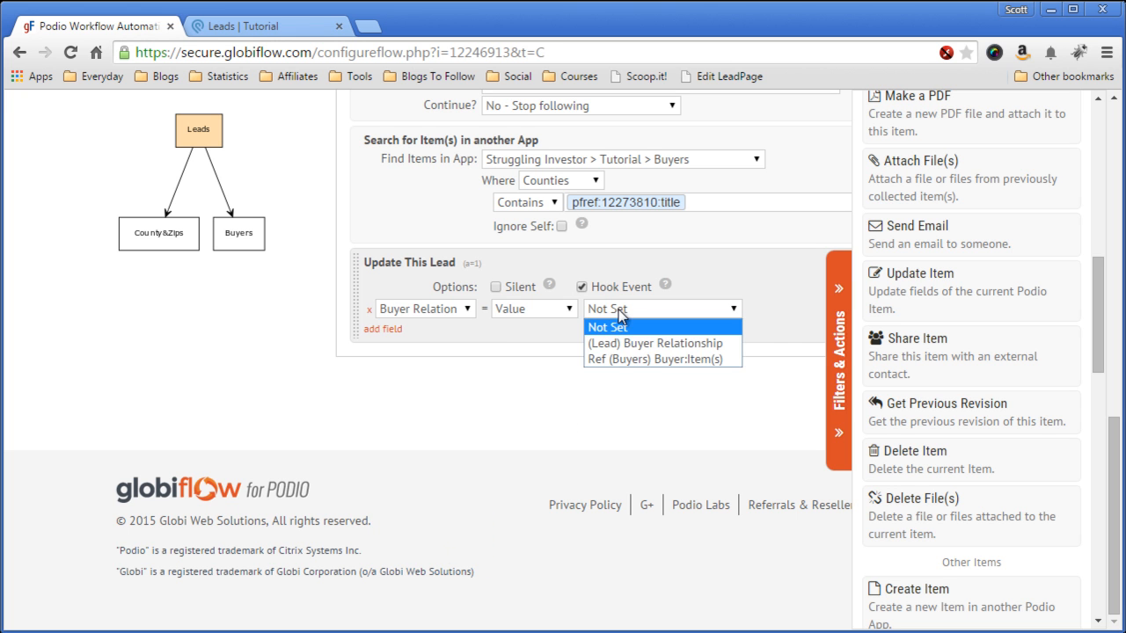
pyautogui.click(629, 359)
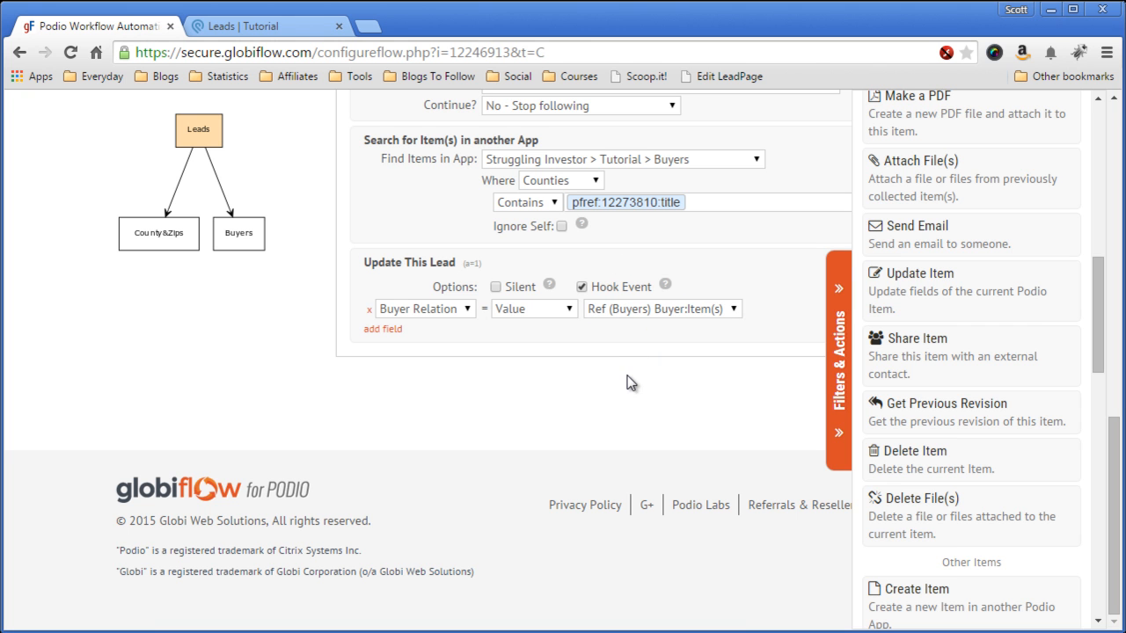
pyautogui.click(836, 374)
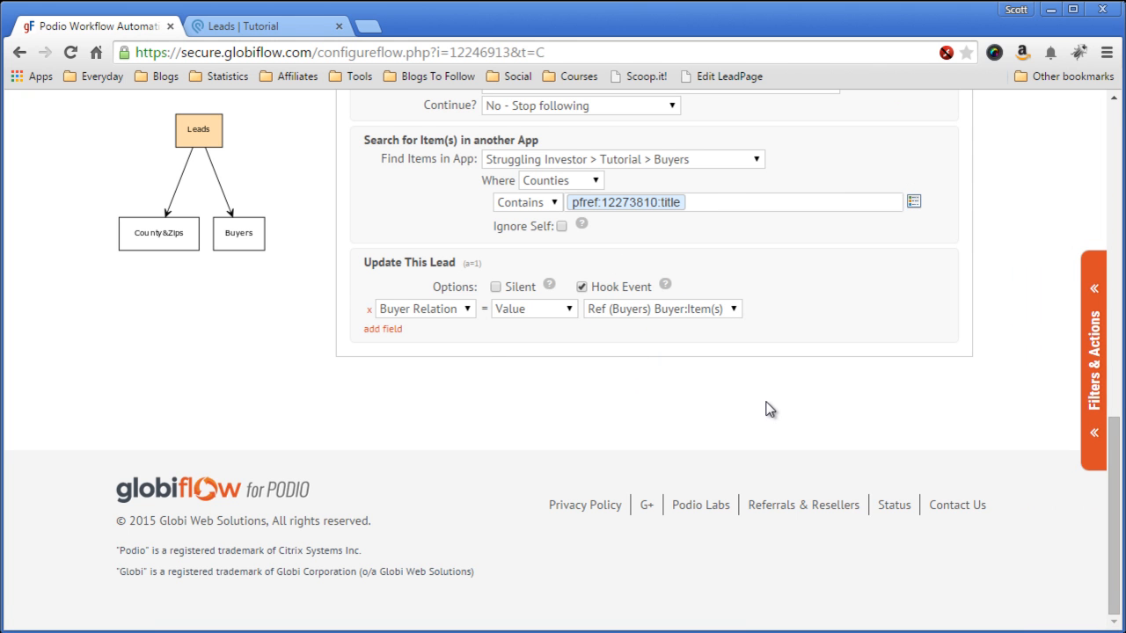
pyautogui.scroll(1, 767, 409)
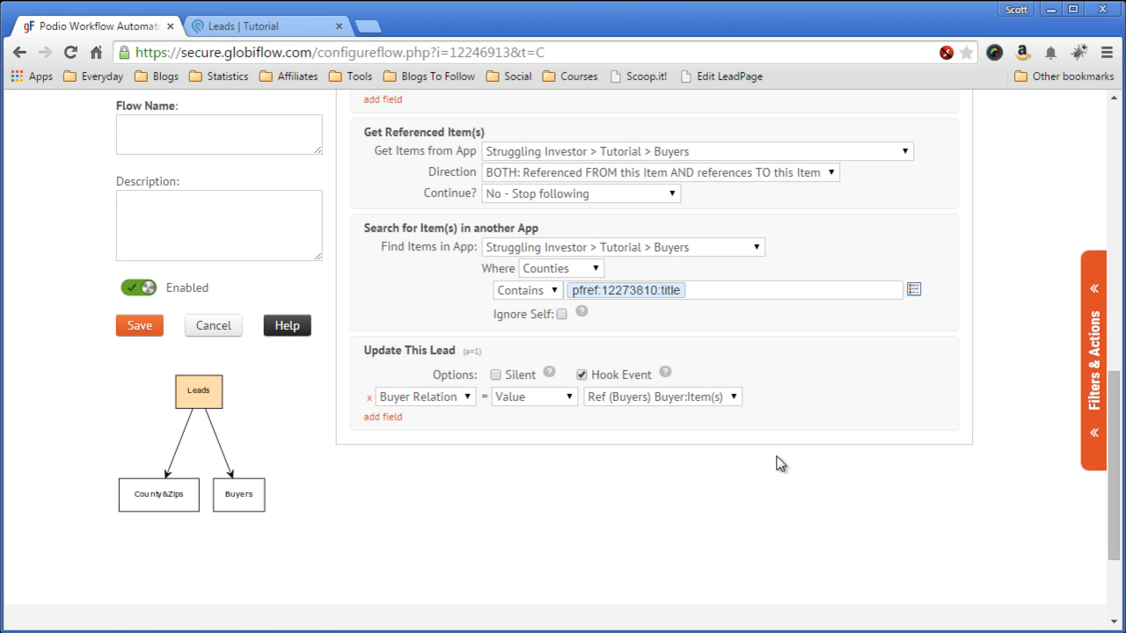
pyautogui.scroll(-1, 781, 463)
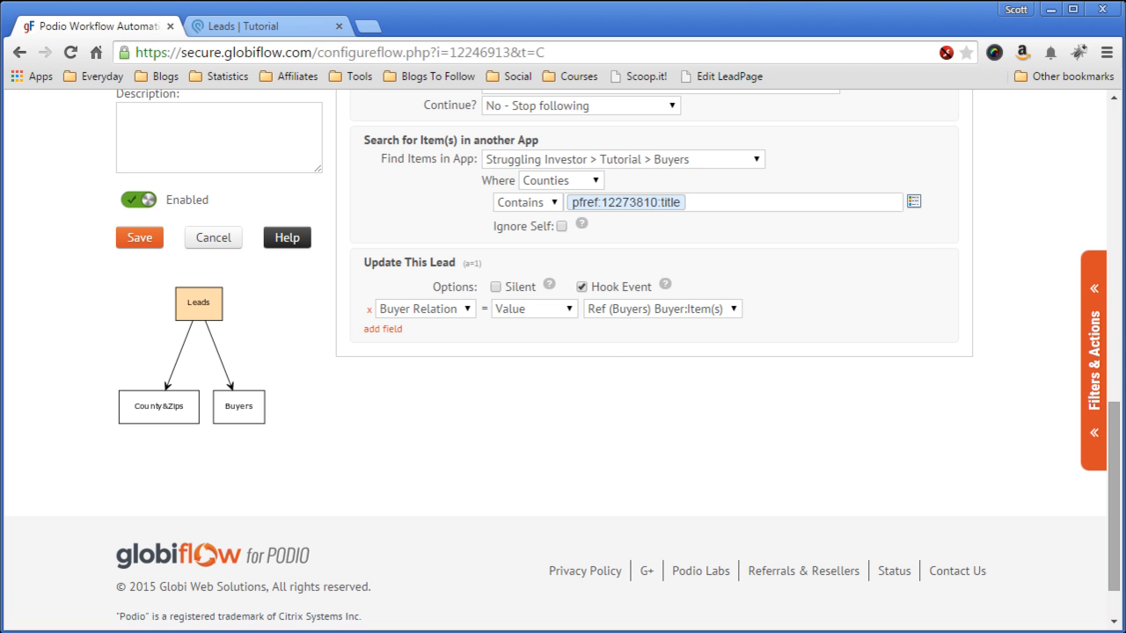
# Step: Add a Send Email action addressed to the Ref (Buyer) Contact (Email) token
pyautogui.click(1098, 355)
pyautogui.scroll(-4, 957, 384)
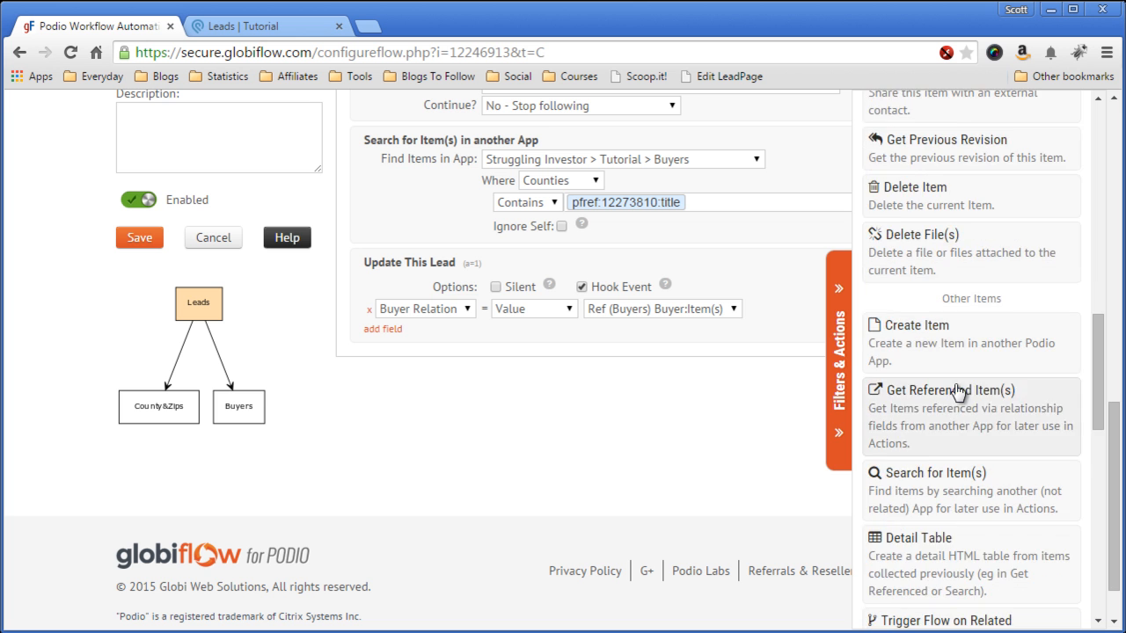
pyautogui.scroll(-6, 957, 391)
pyautogui.scroll(-5, 960, 400)
pyautogui.scroll(3, 961, 403)
pyautogui.scroll(6, 961, 403)
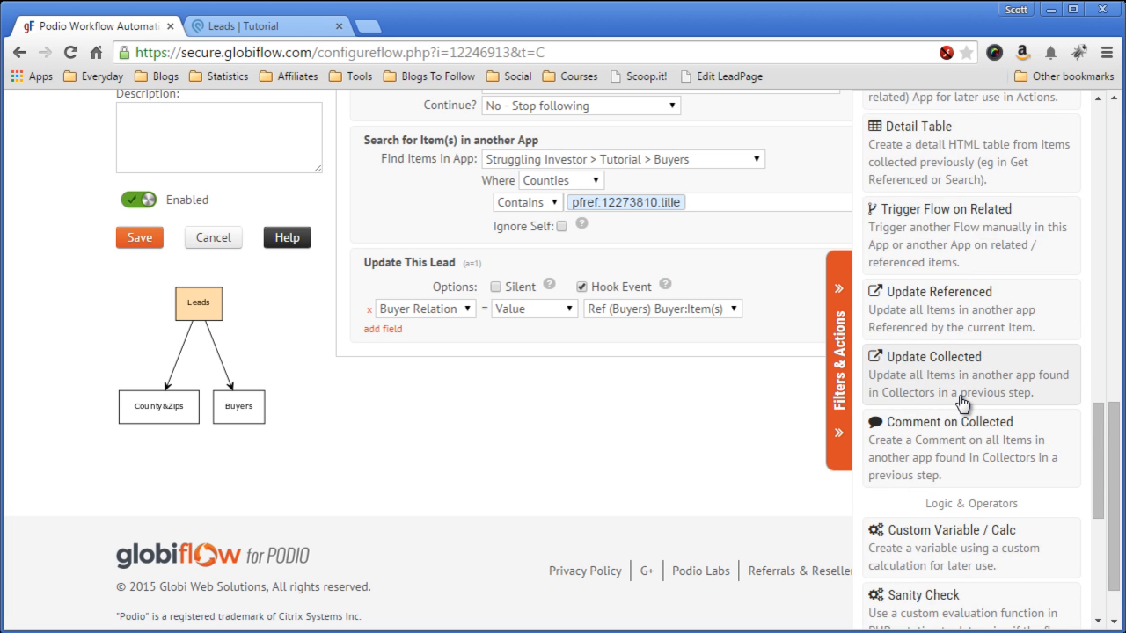
pyautogui.scroll(4, 961, 402)
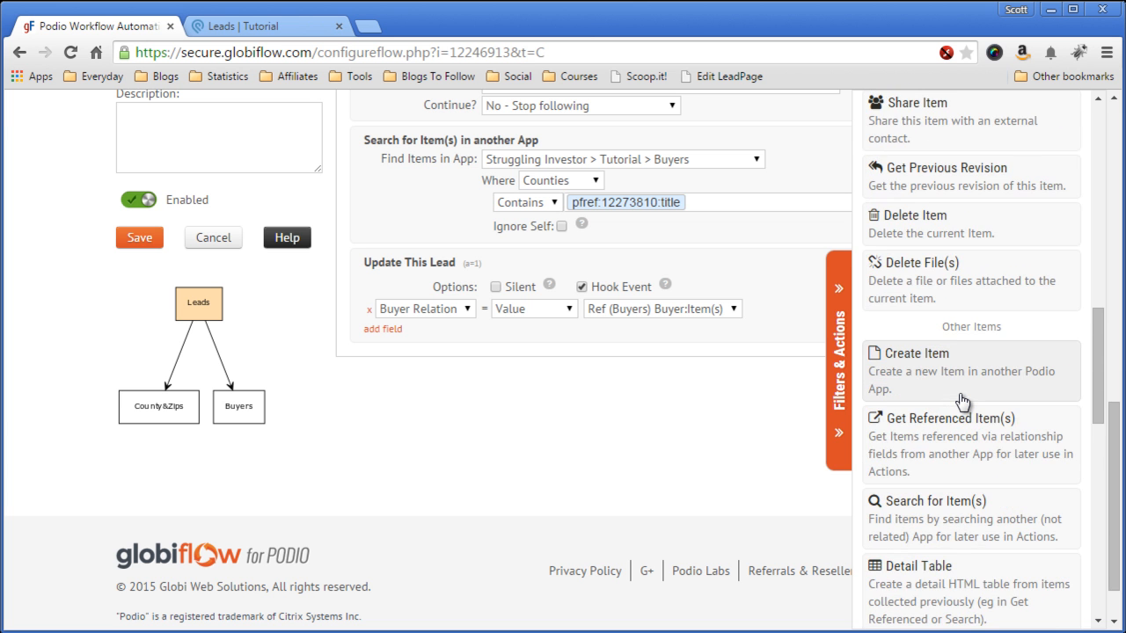
pyautogui.click(882, 268)
pyautogui.click(843, 339)
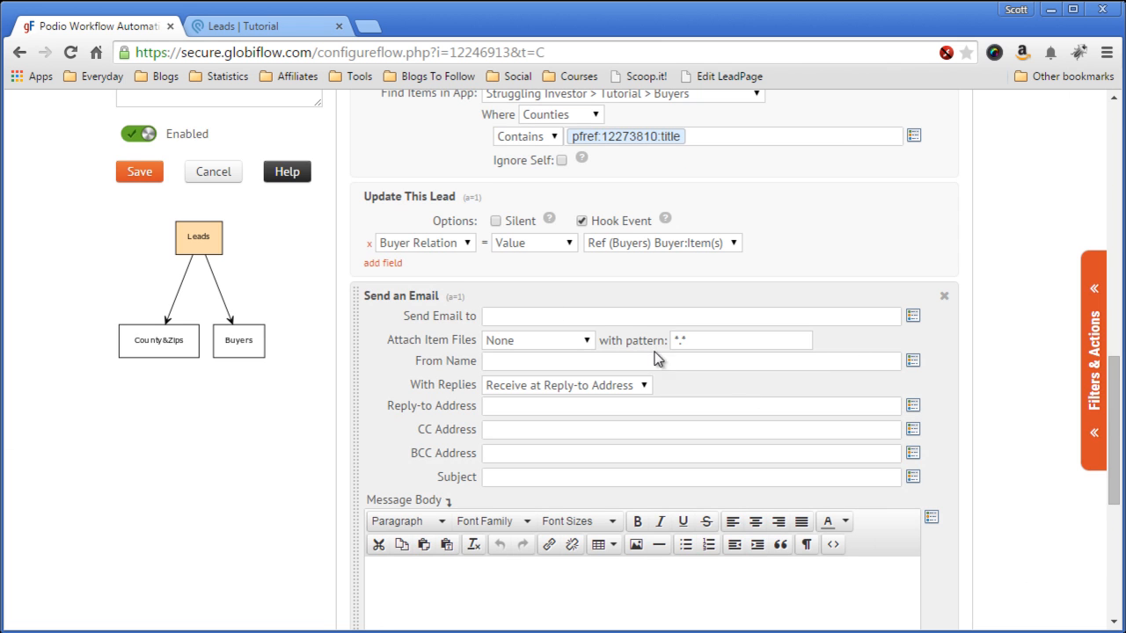
pyautogui.click(913, 315)
pyautogui.scroll(-3, 923, 375)
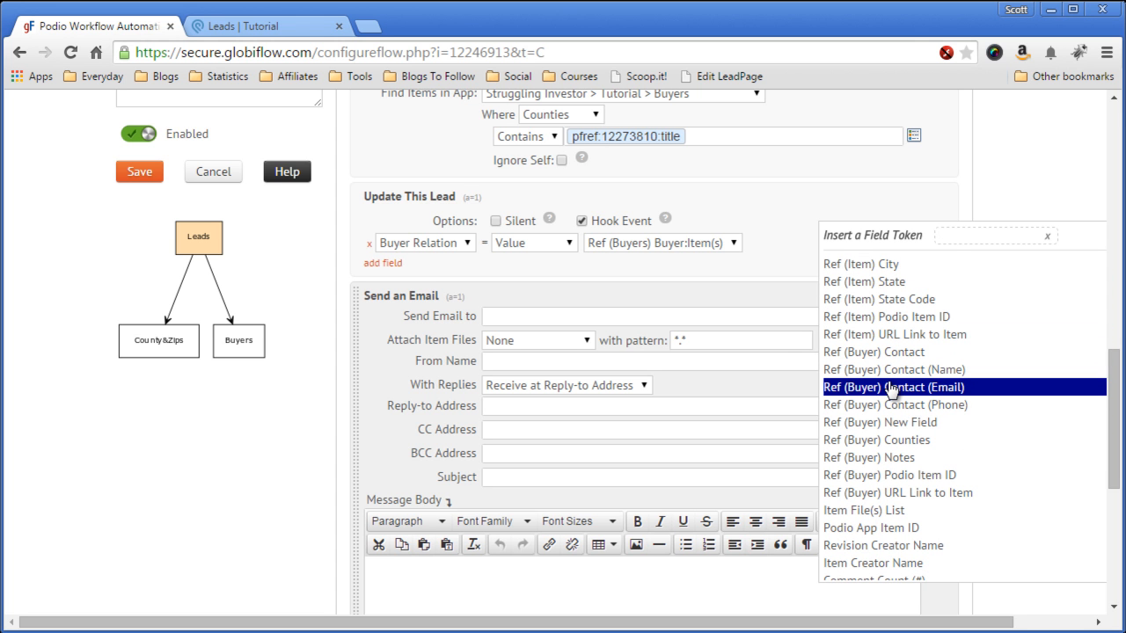
pyautogui.click(890, 388)
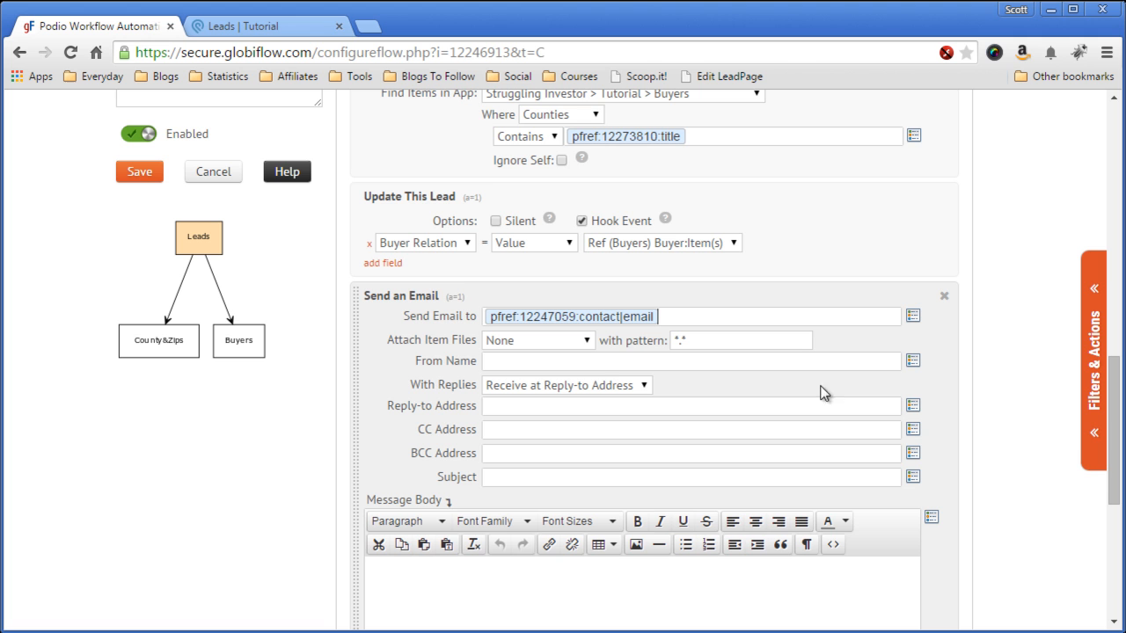
# Step: Enter the sender's name and reply-to e-mail address, and start the subject 'New Property Lead -'
pyautogui.click(545, 361)
pyautogui.click(534, 407)
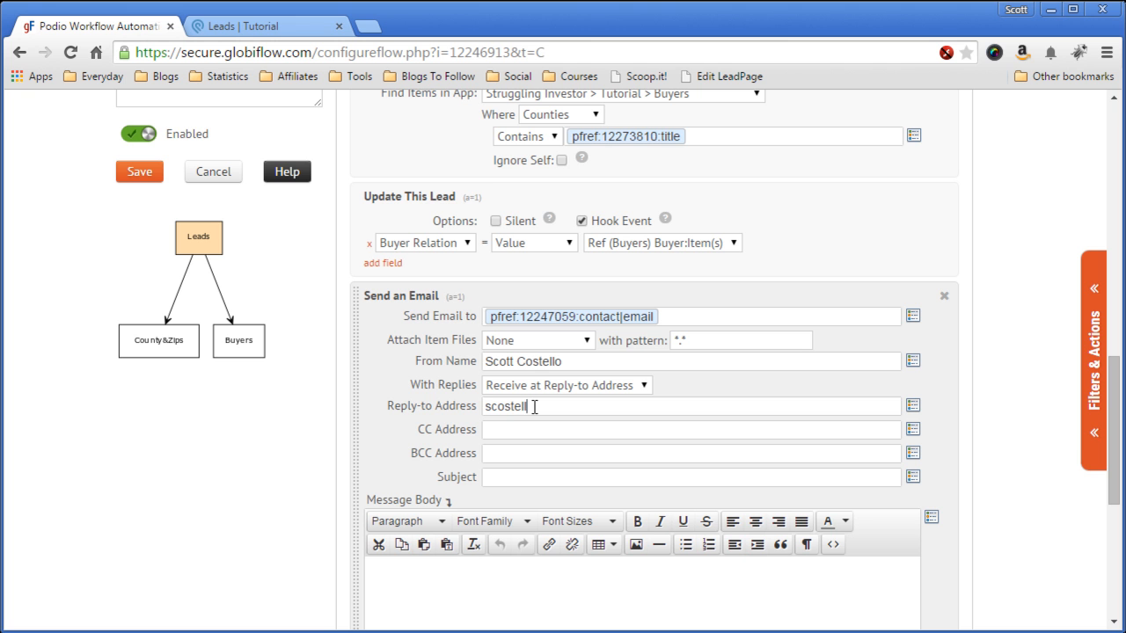
pyautogui.scroll(-1, 529, 410)
pyautogui.click(535, 393)
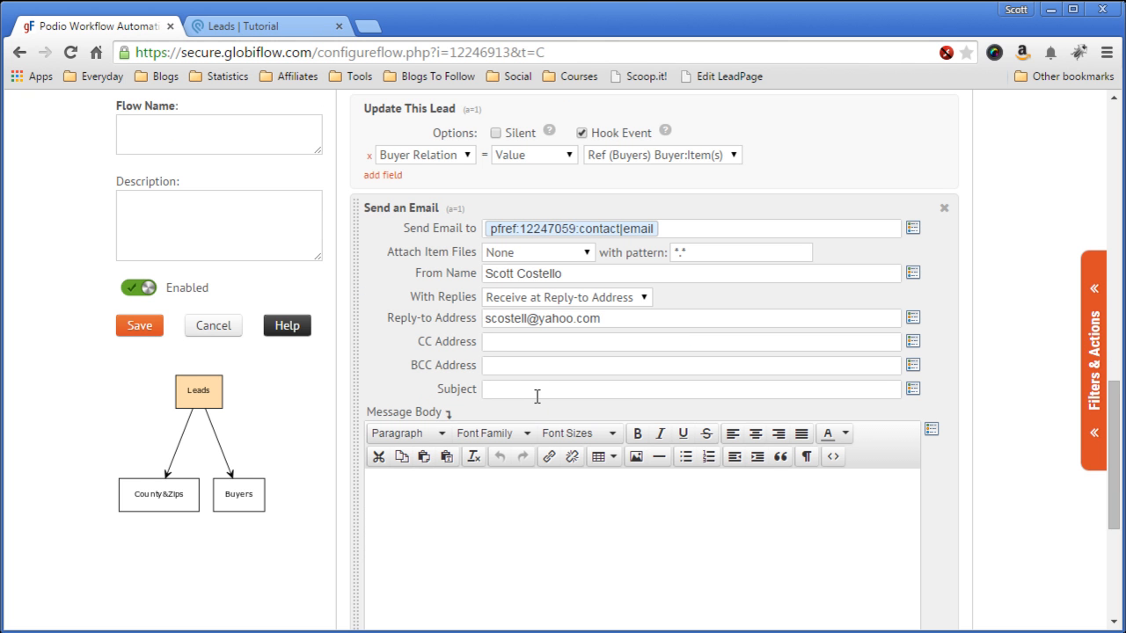
pyautogui.write('New Property Lead -')
# Step: Append the lead's title and City tokens to the email subject
pyautogui.click(915, 395)
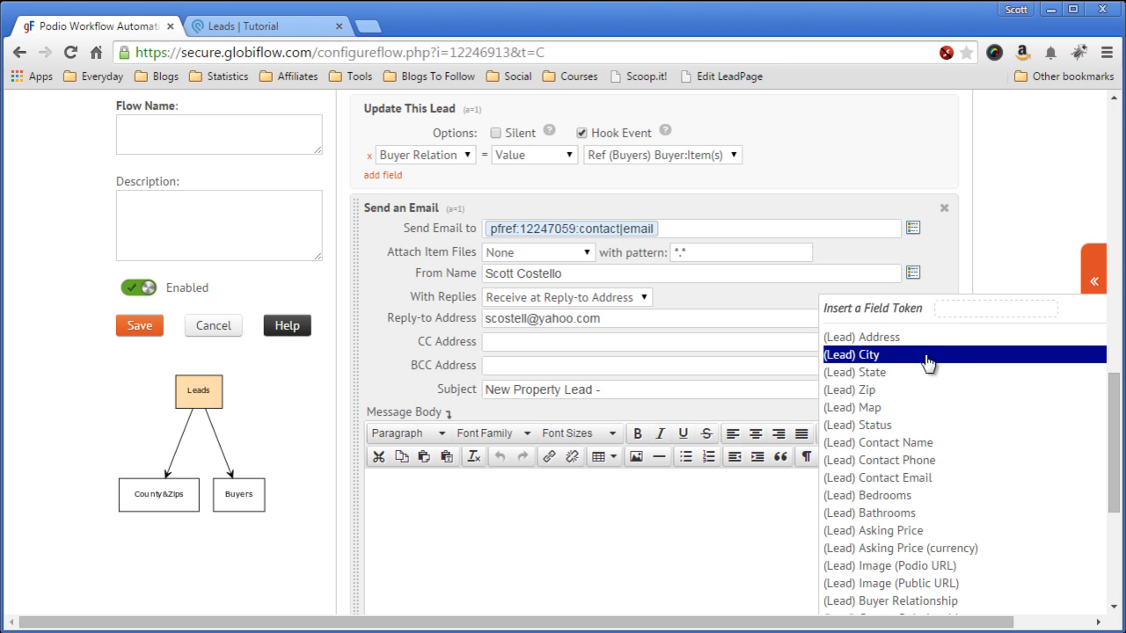
pyautogui.click(935, 350)
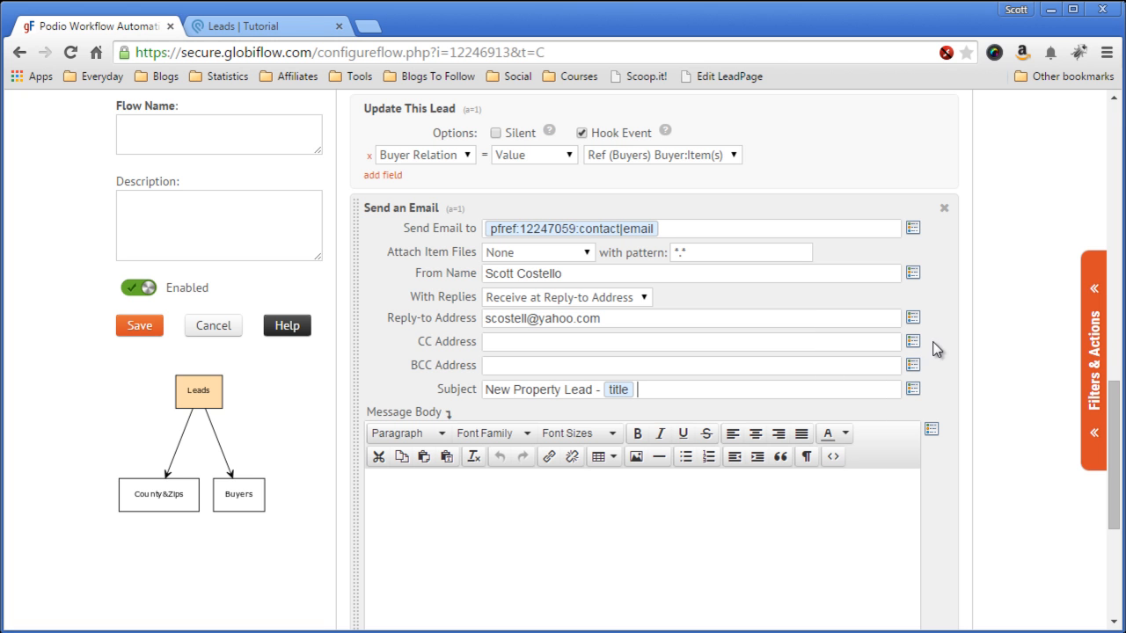
pyautogui.click(915, 392)
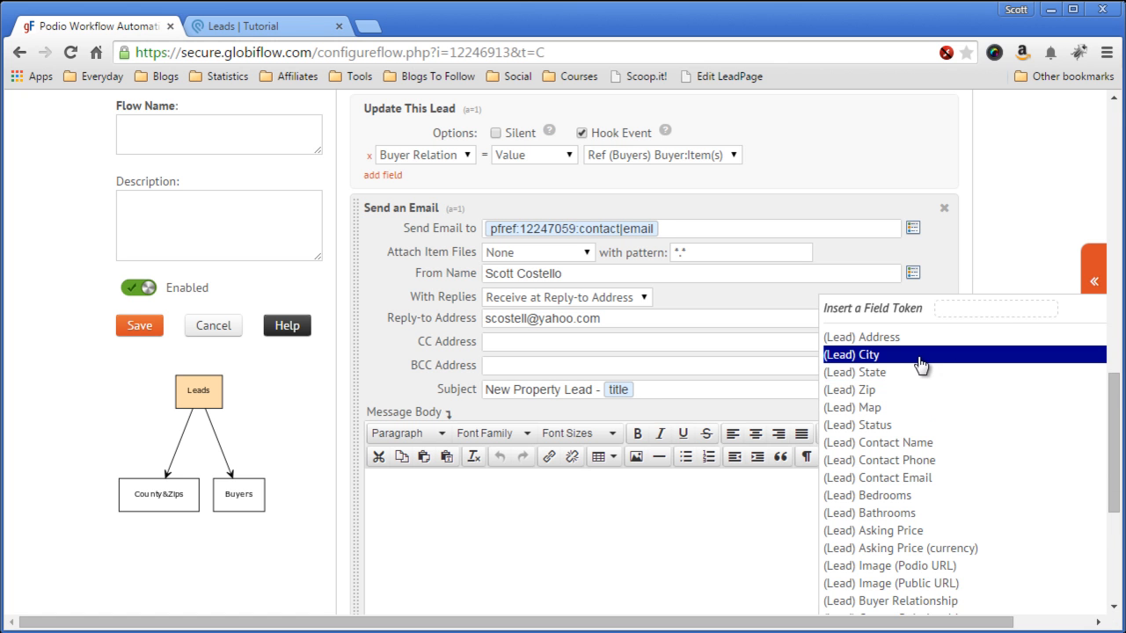
pyautogui.click(919, 357)
pyautogui.scroll(-1, 738, 475)
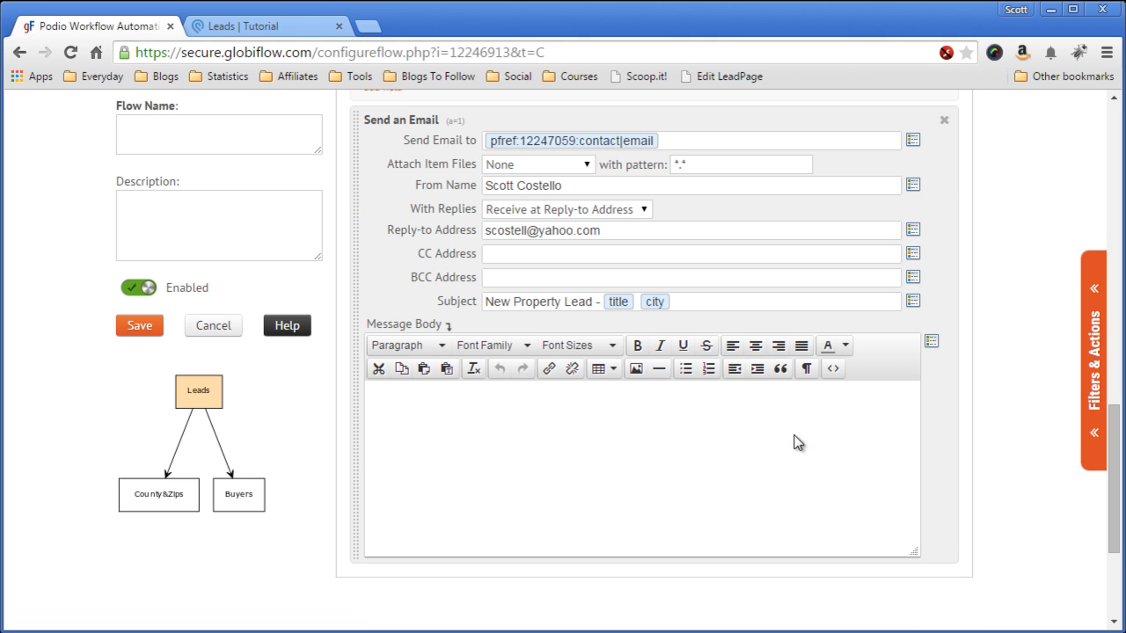
# Step: Fill the message body with the lead's title, City, State and Zip tokens
pyautogui.click(472, 419)
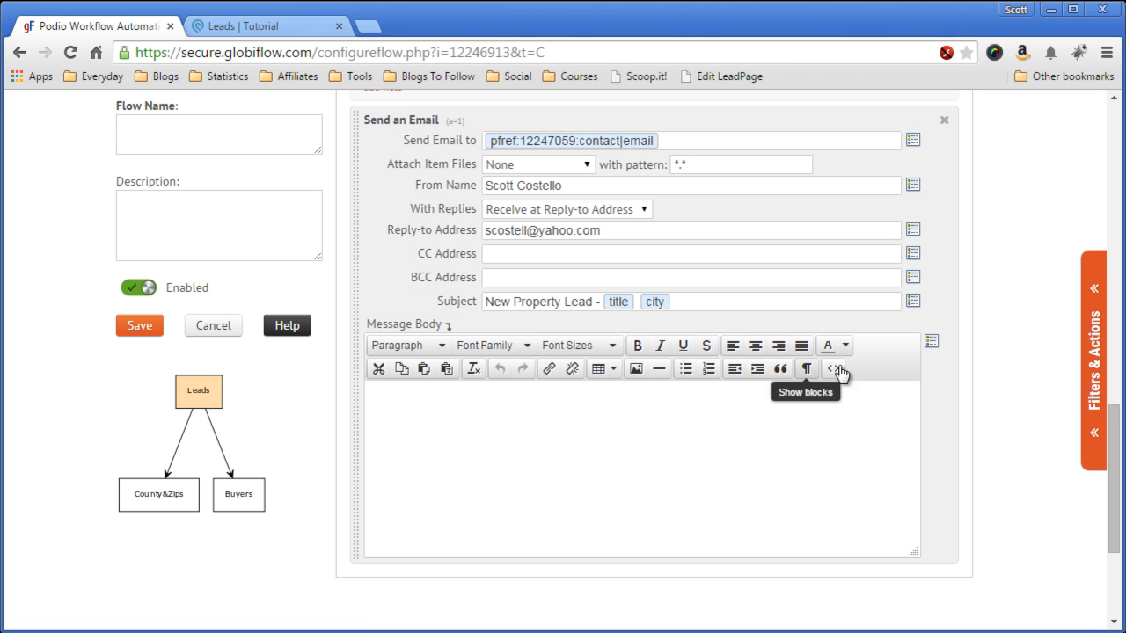
pyautogui.click(931, 341)
pyautogui.click(915, 292)
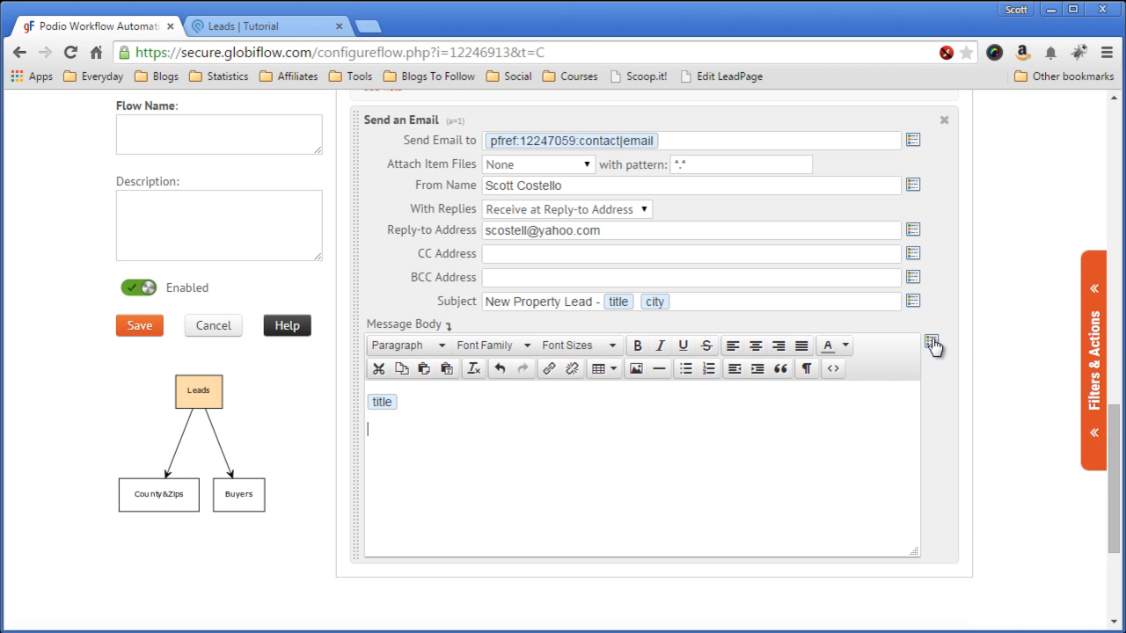
pyautogui.click(931, 341)
pyautogui.click(931, 307)
pyautogui.click(932, 343)
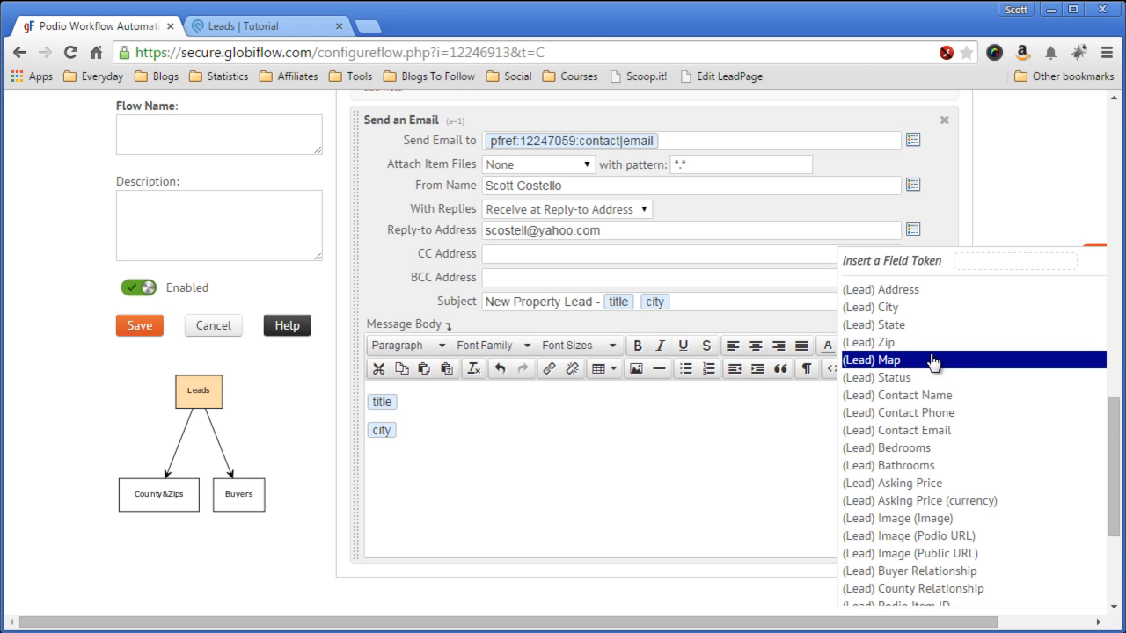
pyautogui.click(932, 320)
pyautogui.click(931, 340)
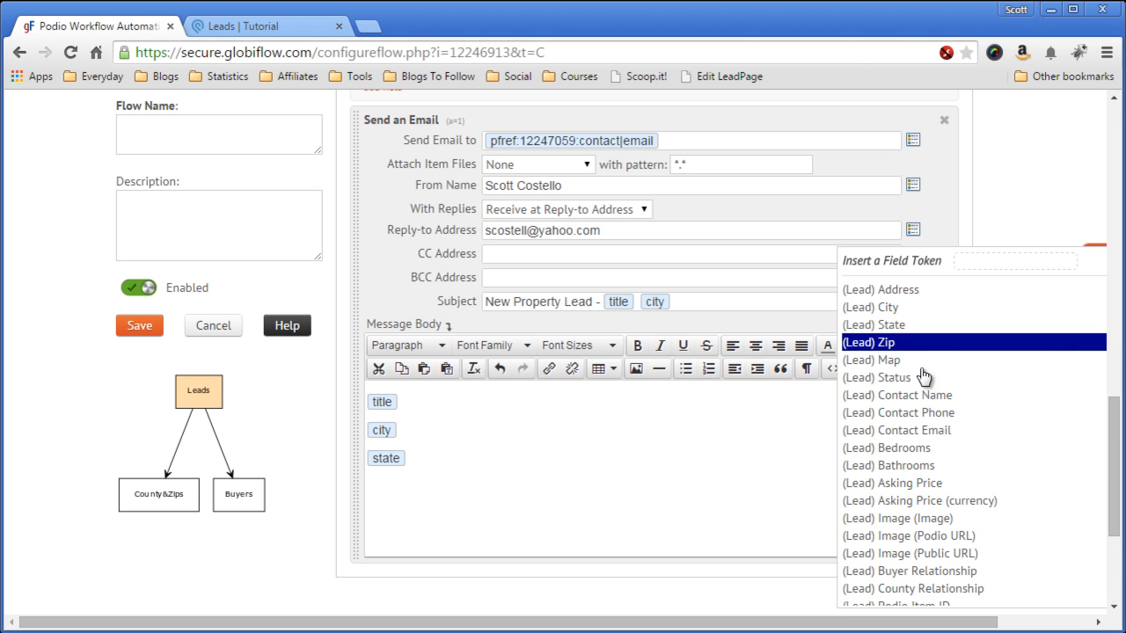
pyautogui.click(917, 351)
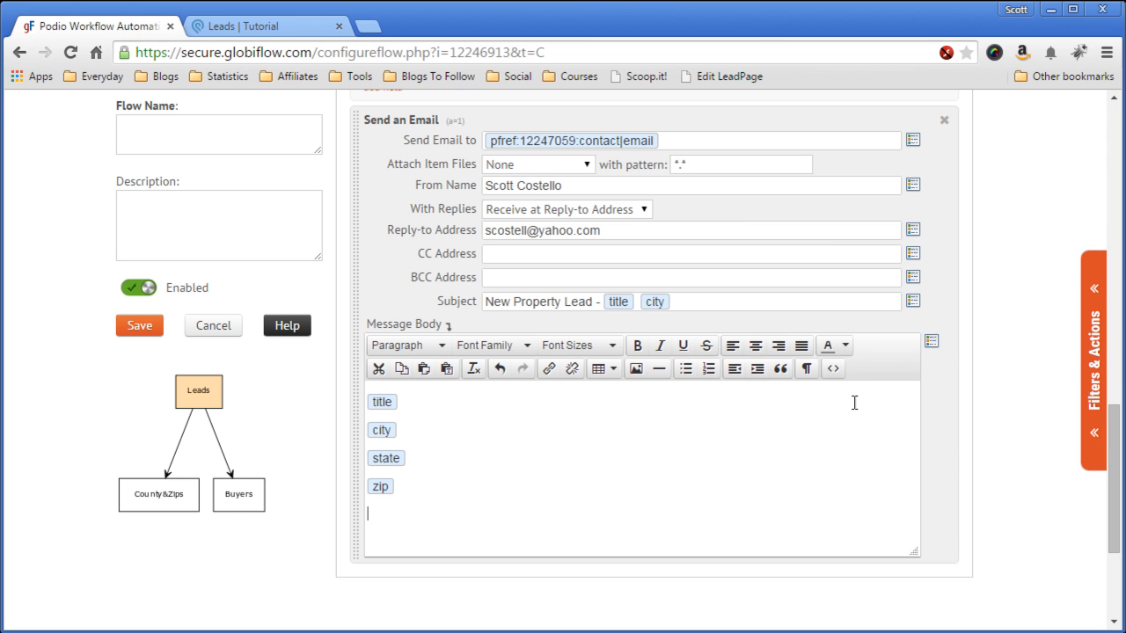
pyautogui.click(930, 342)
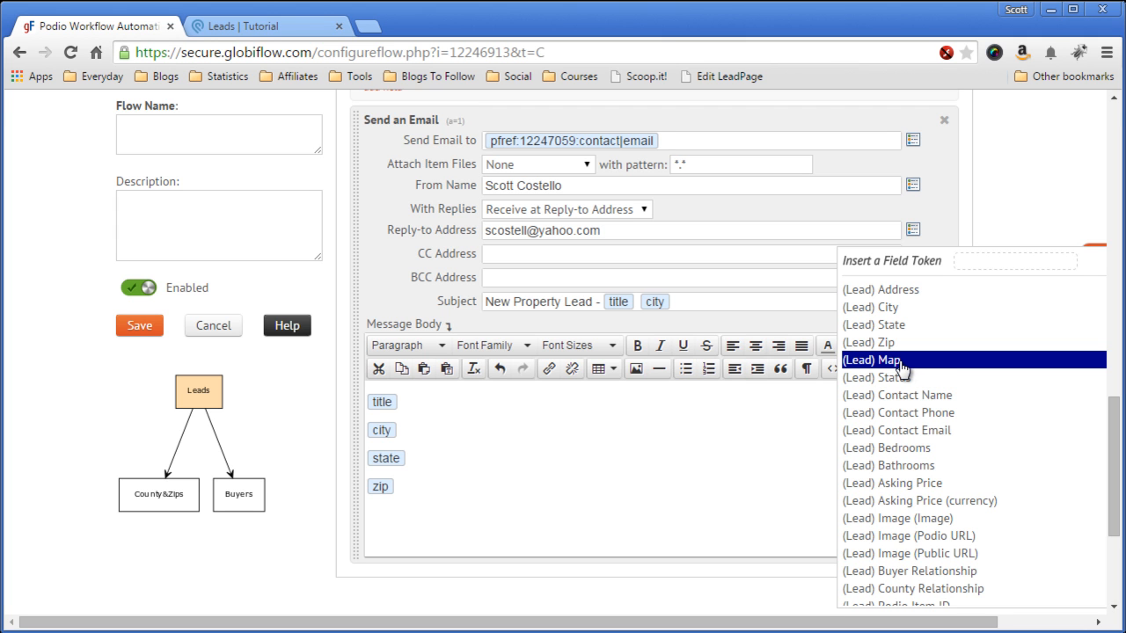
# Step: Finish the body with a 'Good Luck,' sign-off and the sender's signature line
pyautogui.click(400, 515)
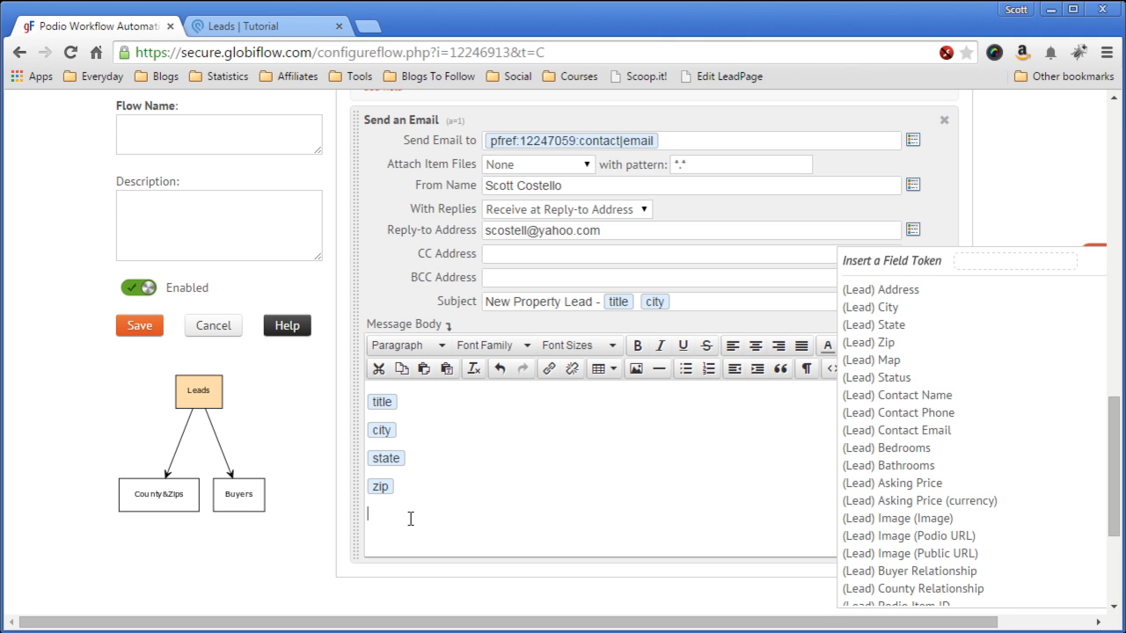
pyautogui.write('From')
pyautogui.press('BackSpace')
pyautogui.press('BackSpace')
pyautogui.press('BackSpace')
pyautogui.press('BackSpace')
pyautogui.press('BackSpace')
pyautogui.write('Good Luck,')
pyautogui.press('Return')
pyautogui.write('-Scott')
pyautogui.click(634, 591)
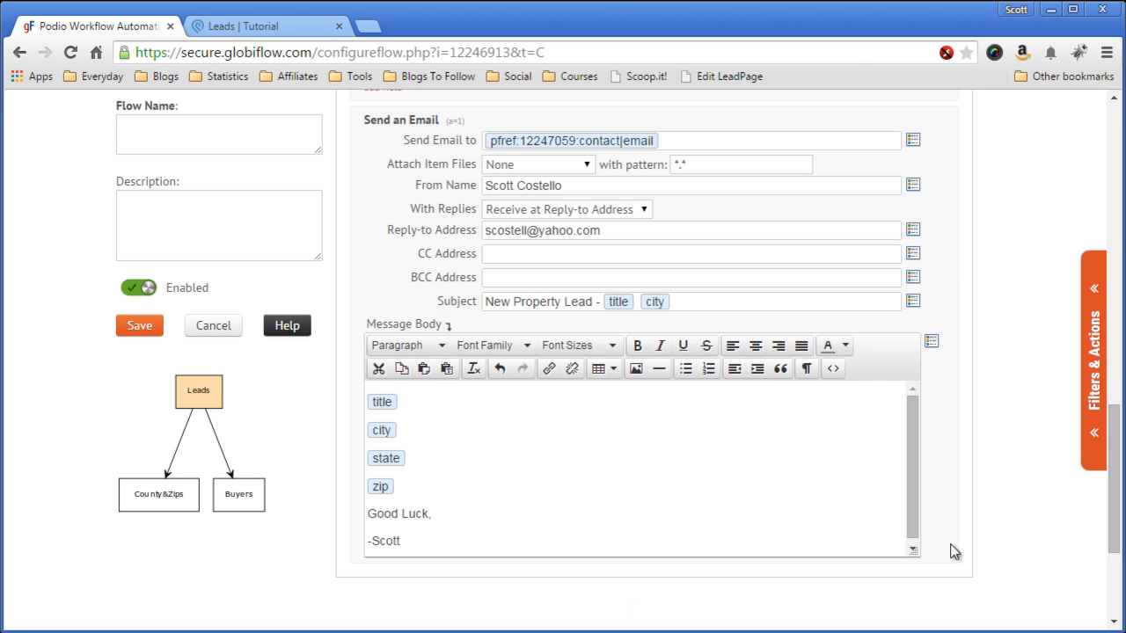
pyautogui.scroll(1, 1001, 492)
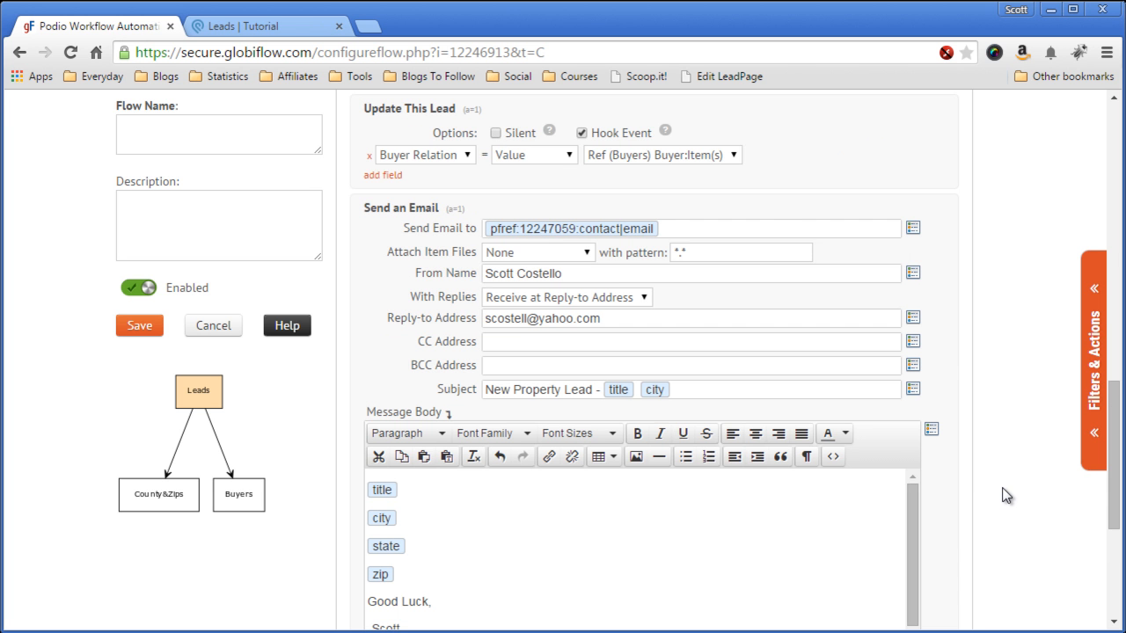
pyautogui.scroll(2, 1008, 493)
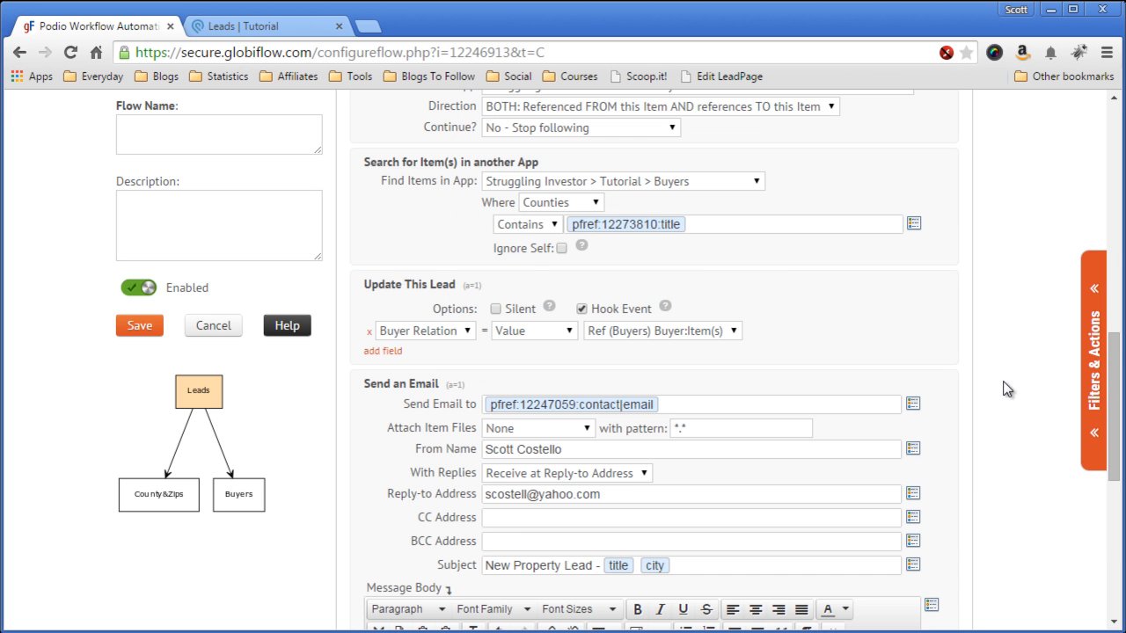
pyautogui.scroll(9, 1007, 389)
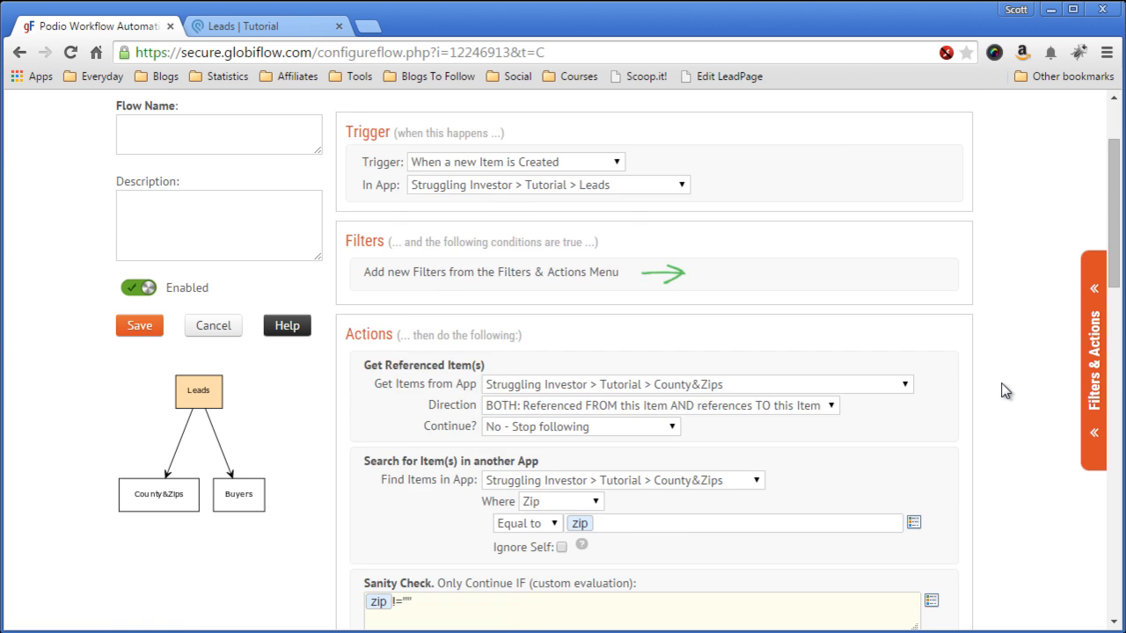
pyautogui.scroll(1, 1006, 391)
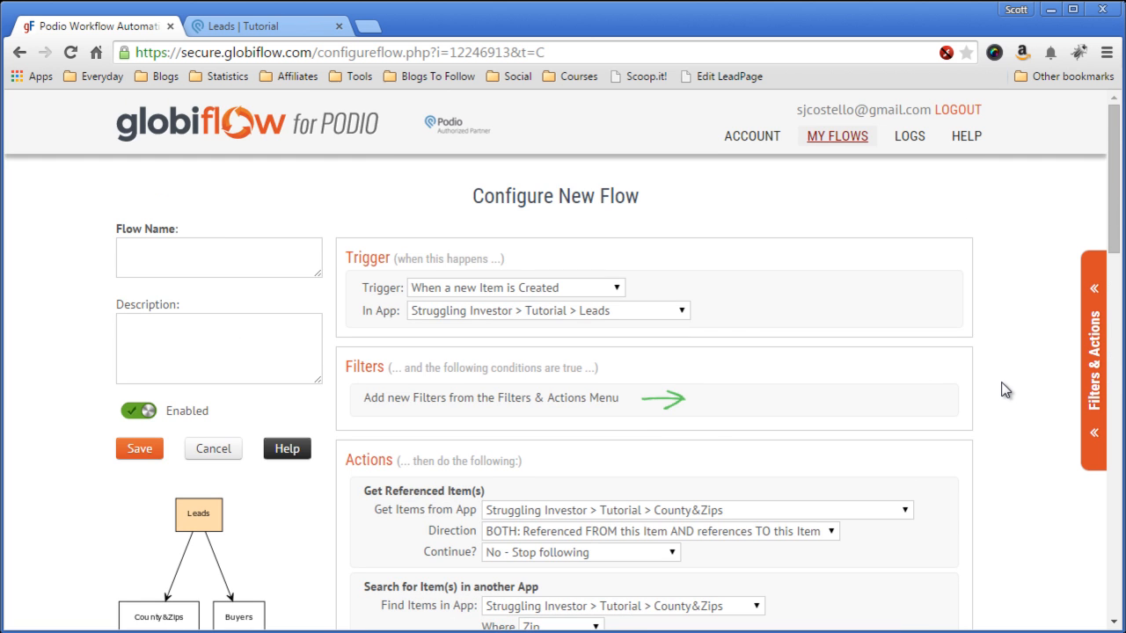
pyautogui.scroll(-6, 1005, 390)
pyautogui.scroll(-5, 1008, 387)
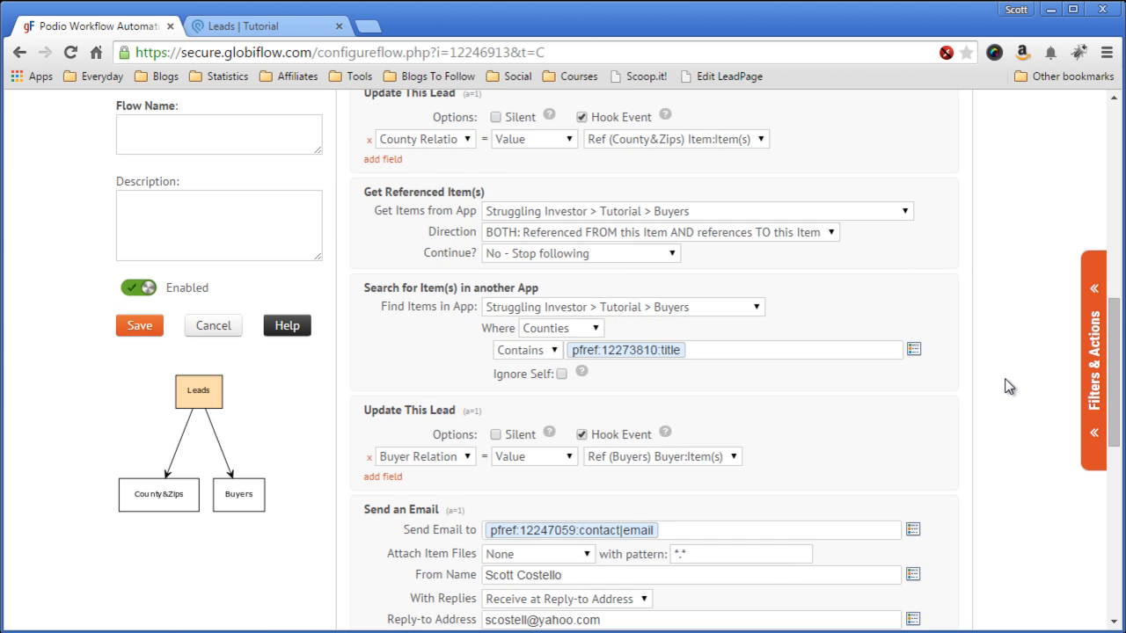
pyautogui.scroll(-1, 1009, 387)
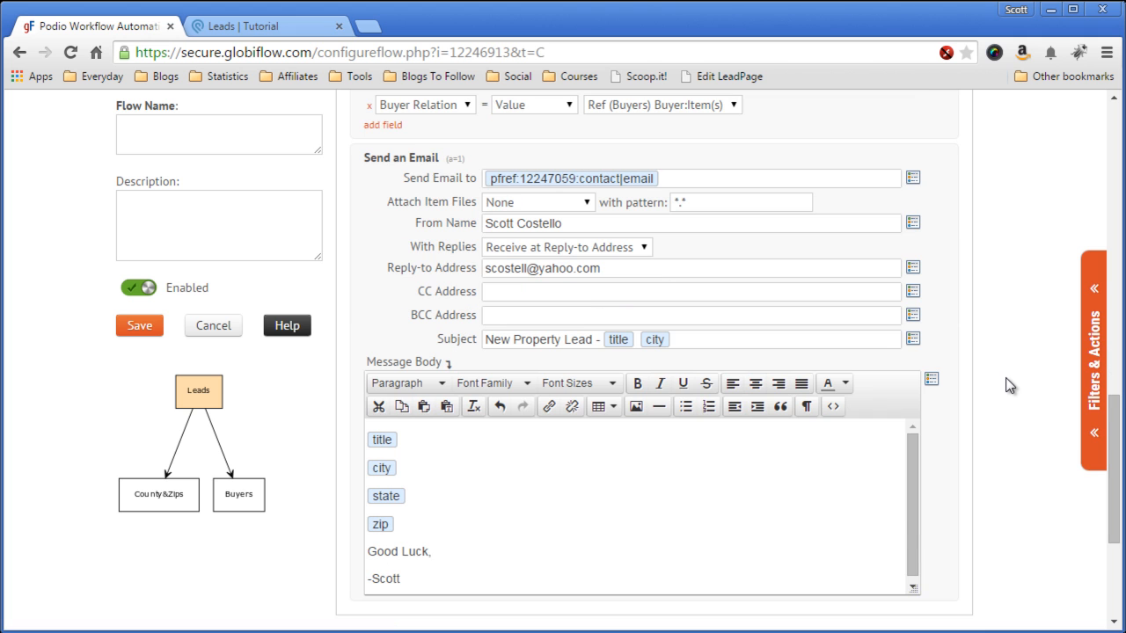
pyautogui.scroll(-1, 1011, 384)
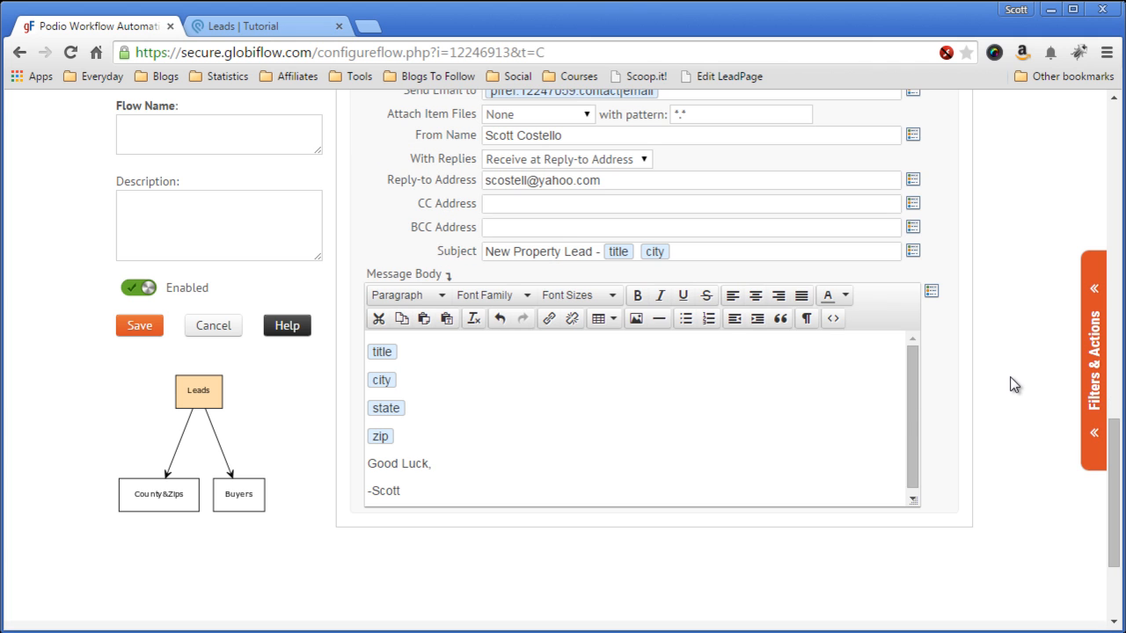
pyautogui.scroll(6, 1011, 384)
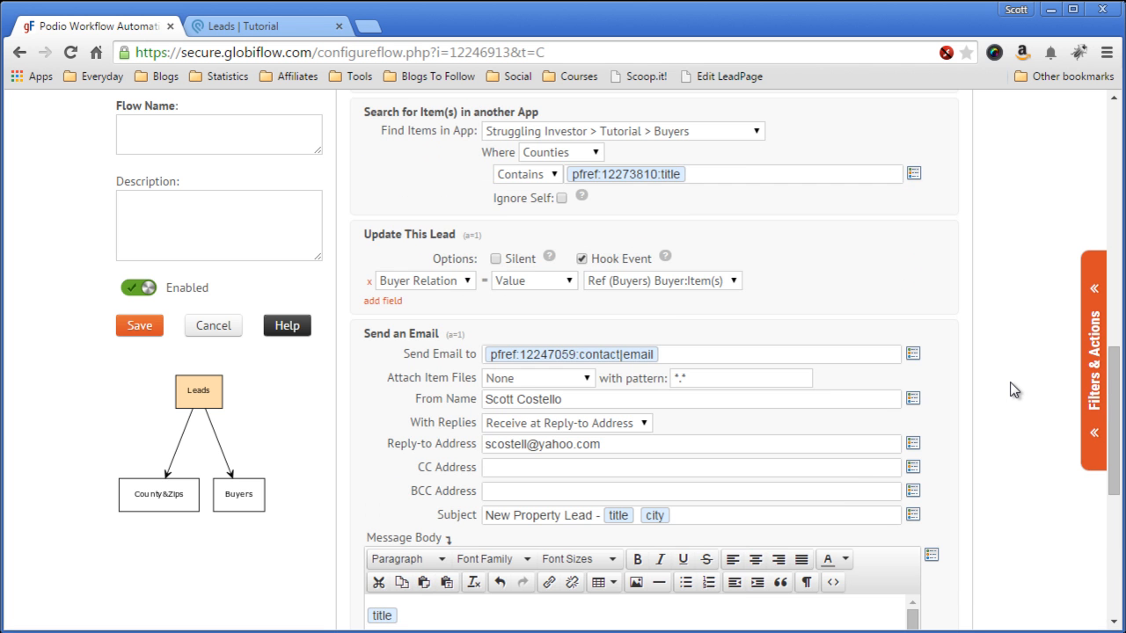
pyautogui.scroll(4, 1012, 389)
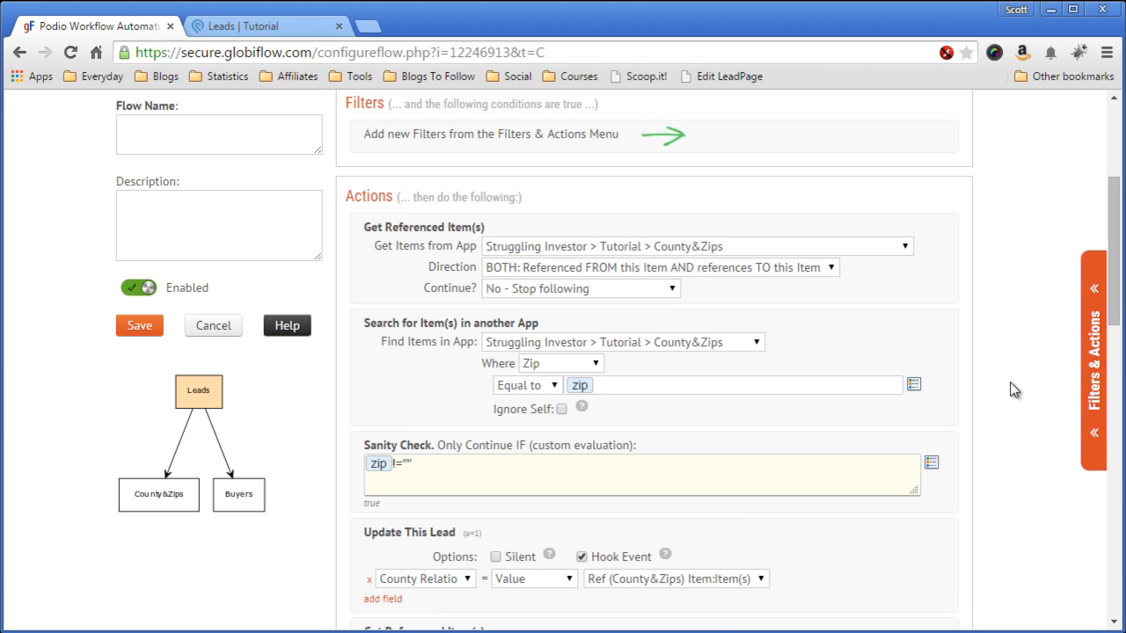